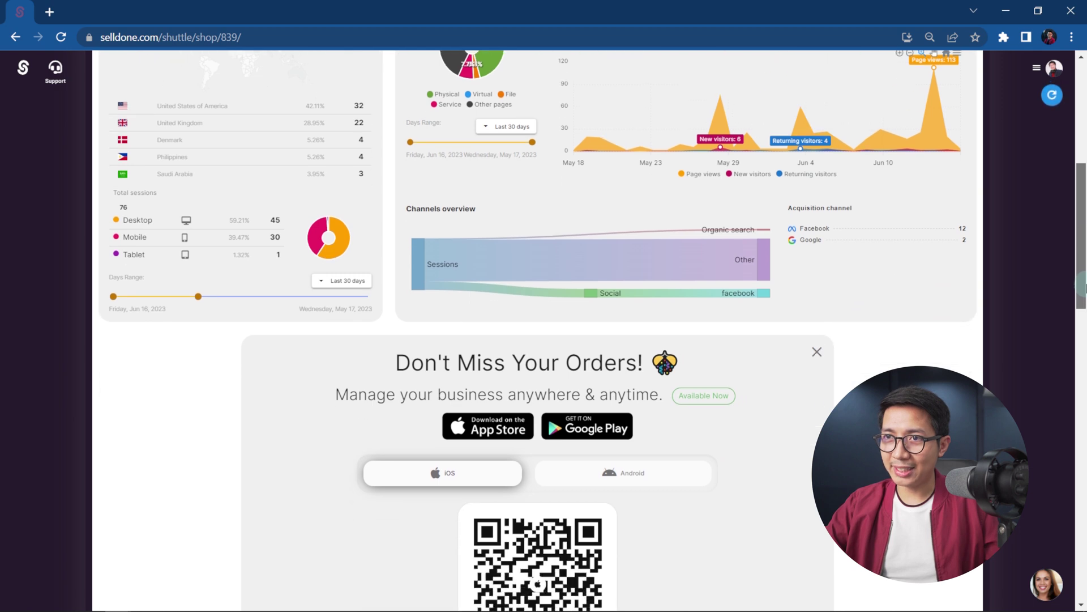
Review the dashboard's Today overview and the Visitors Analytics section
scroll(1084, 267, "up", 2)
left_click_drag(1085, 266, 1085, 224)
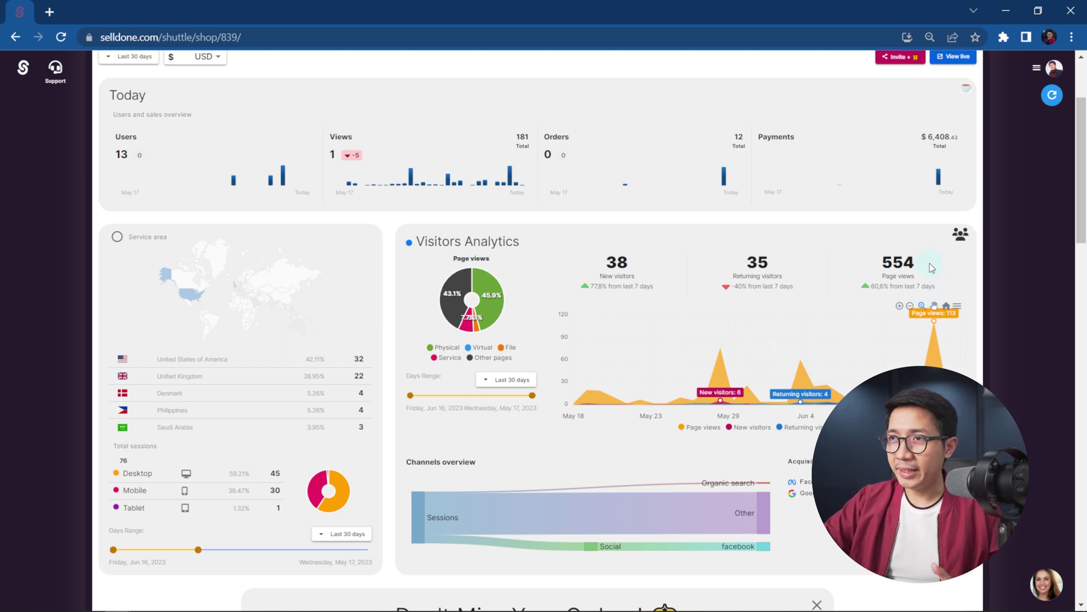
mouse_move(475, 278)
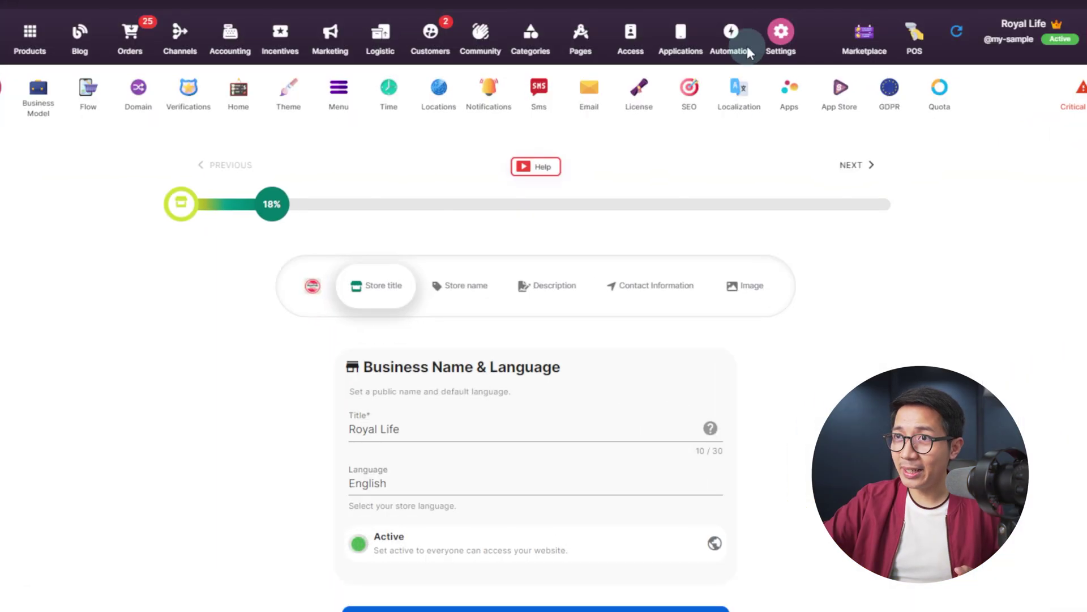
Browse the available store languages in the Localization settings and install the Español language package
left_click(744, 94)
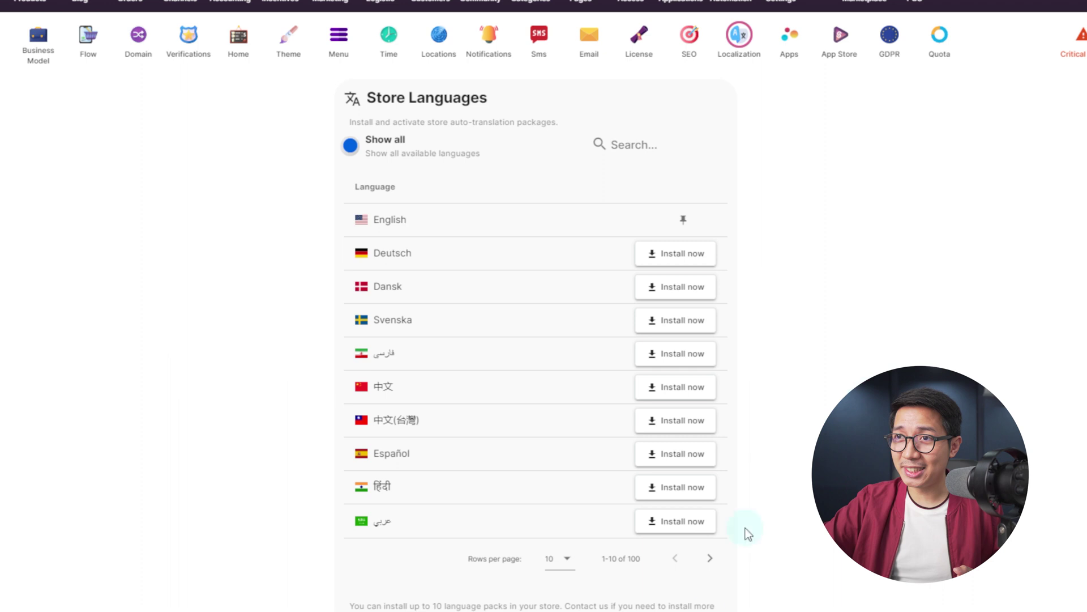
left_click(711, 559)
left_click(712, 559)
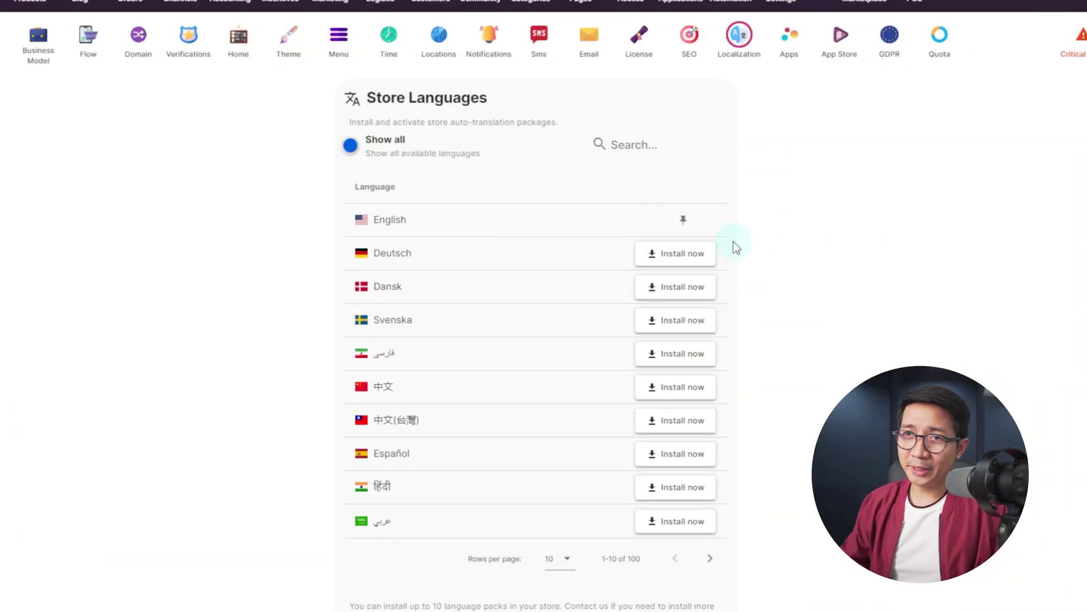
left_click(686, 451)
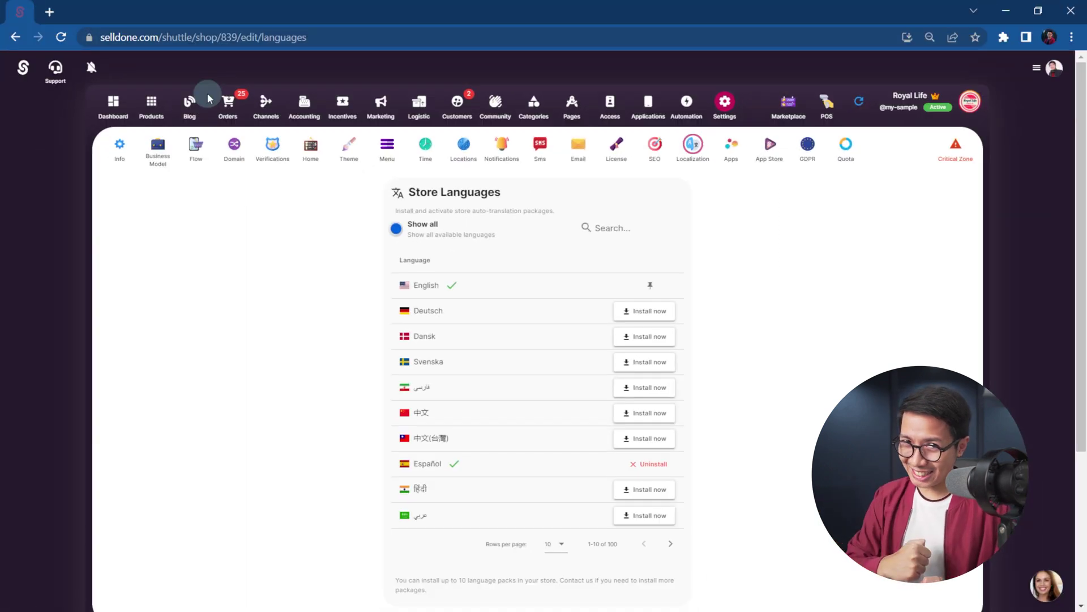
Go to the store's products and start a new product of the Physical type
left_click(149, 111)
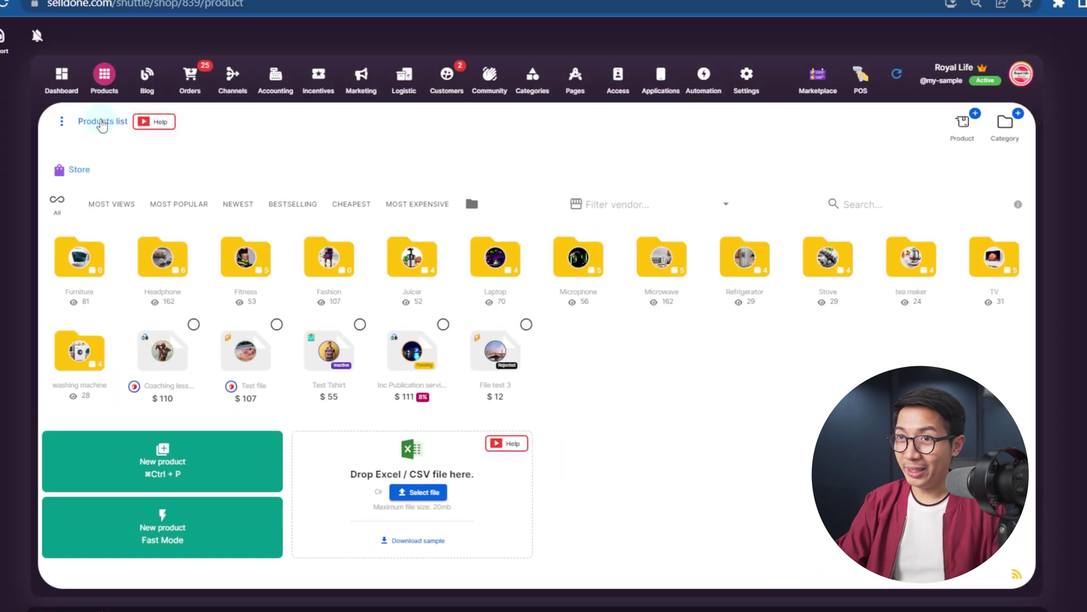
key("ctrl+p")
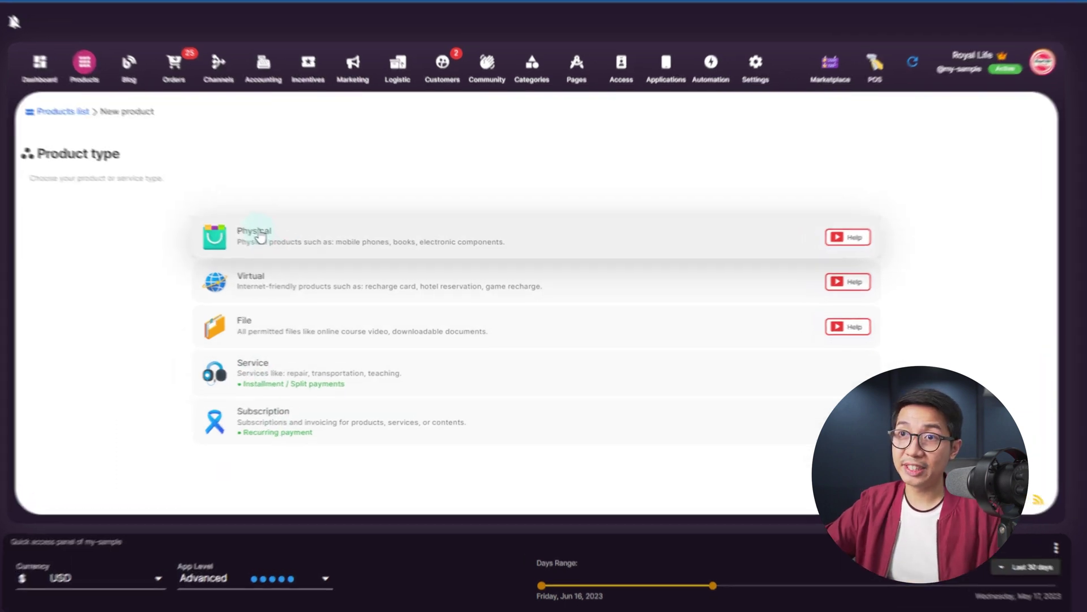
left_click(260, 236)
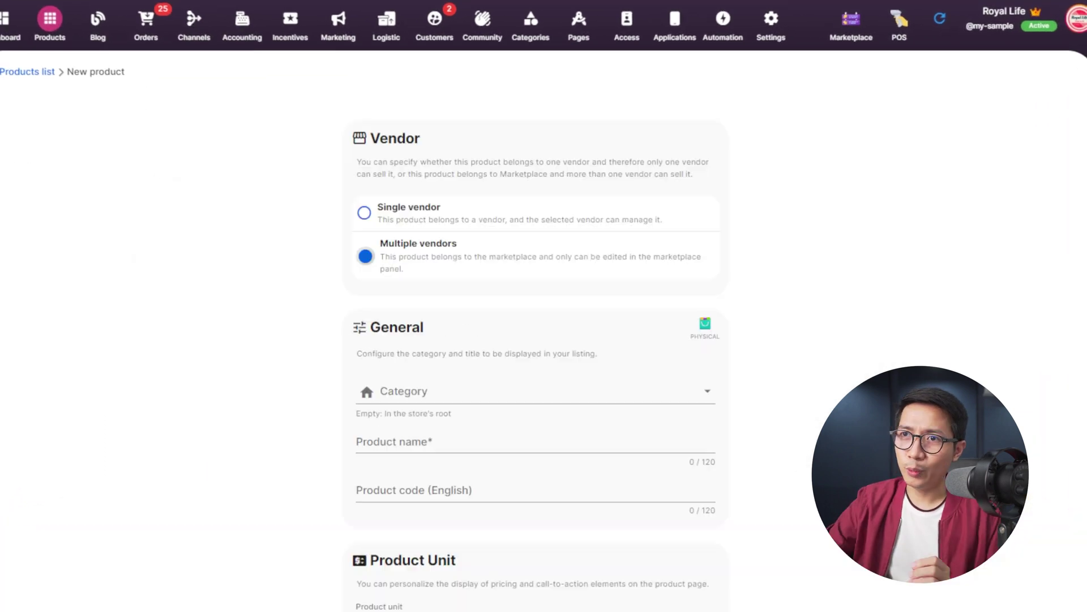
Examine the new product form, including the Product Unit, Warehouse & Manufacturing and Product Conditions sections
scroll(533, 306, "down", 4)
scroll(533, 306, "down", 6)
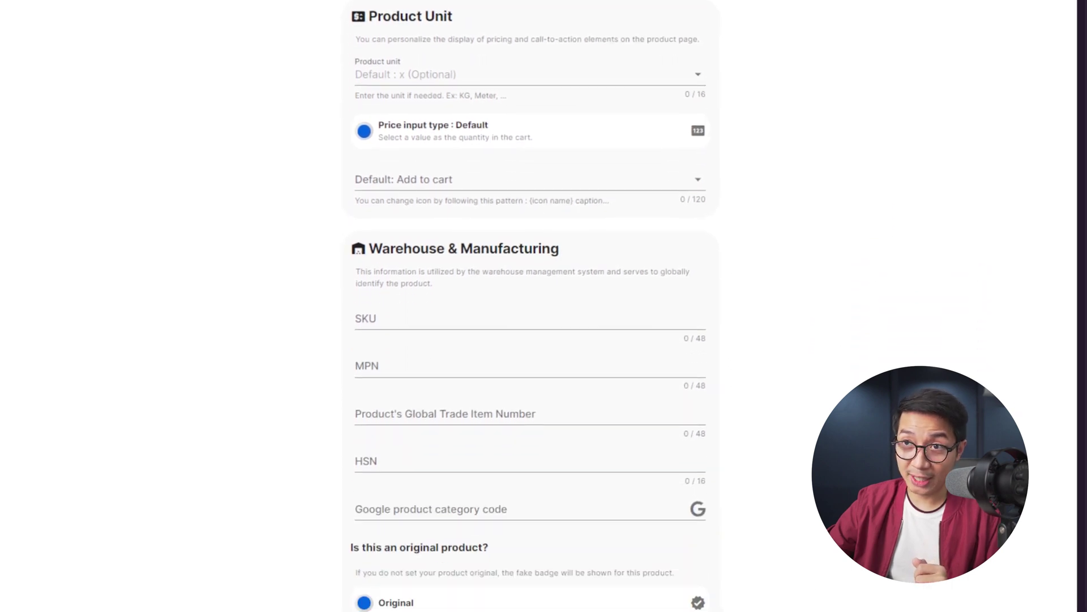
scroll(532, 306, "down", 2)
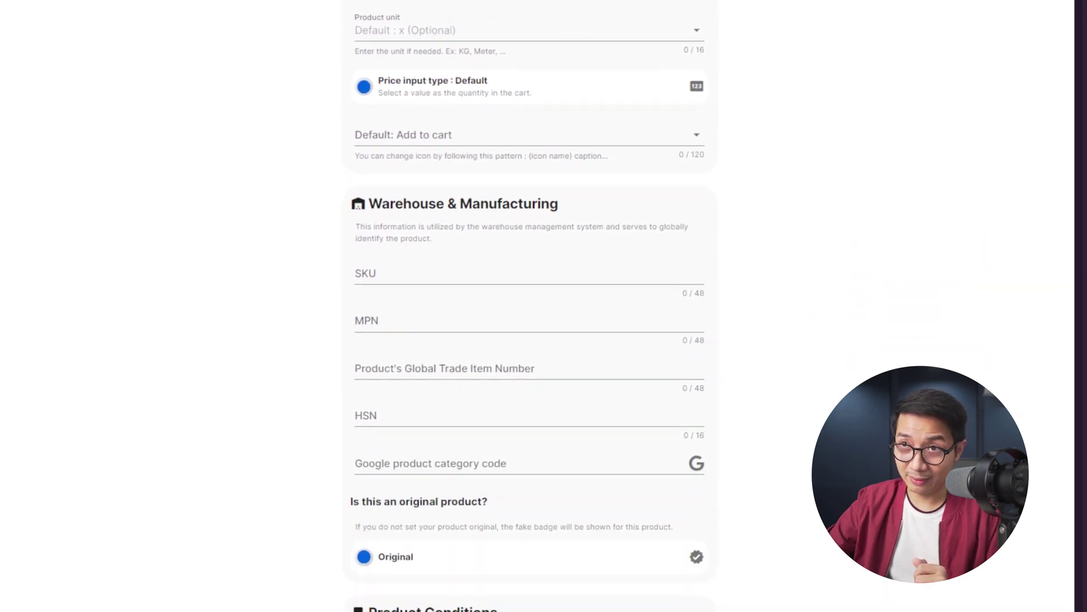
scroll(532, 306, "up", 1)
scroll(532, 306, "down", 2)
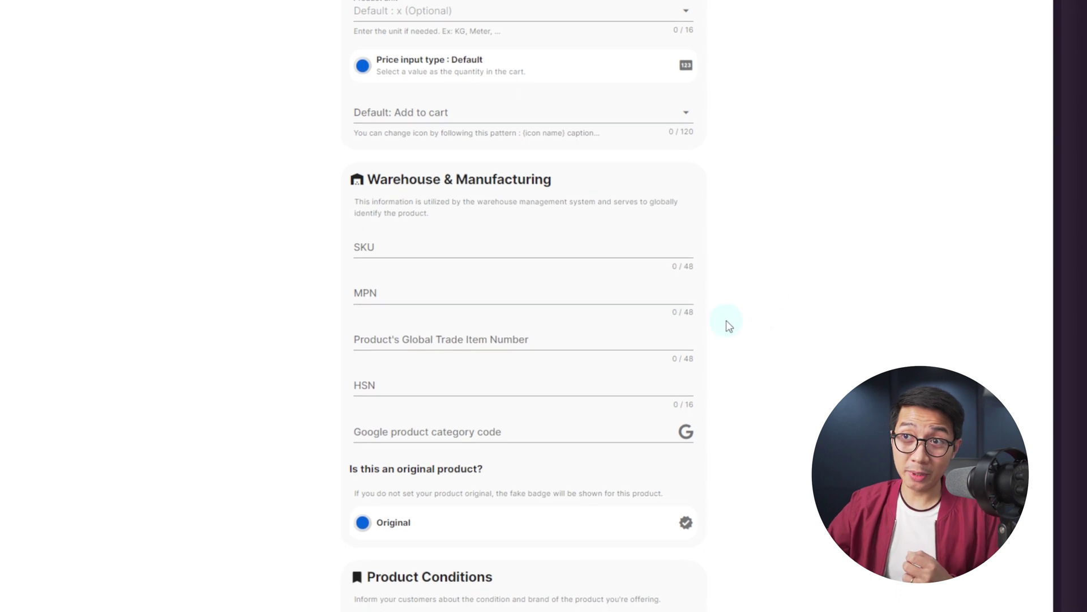
scroll(621, 341, "down", 2)
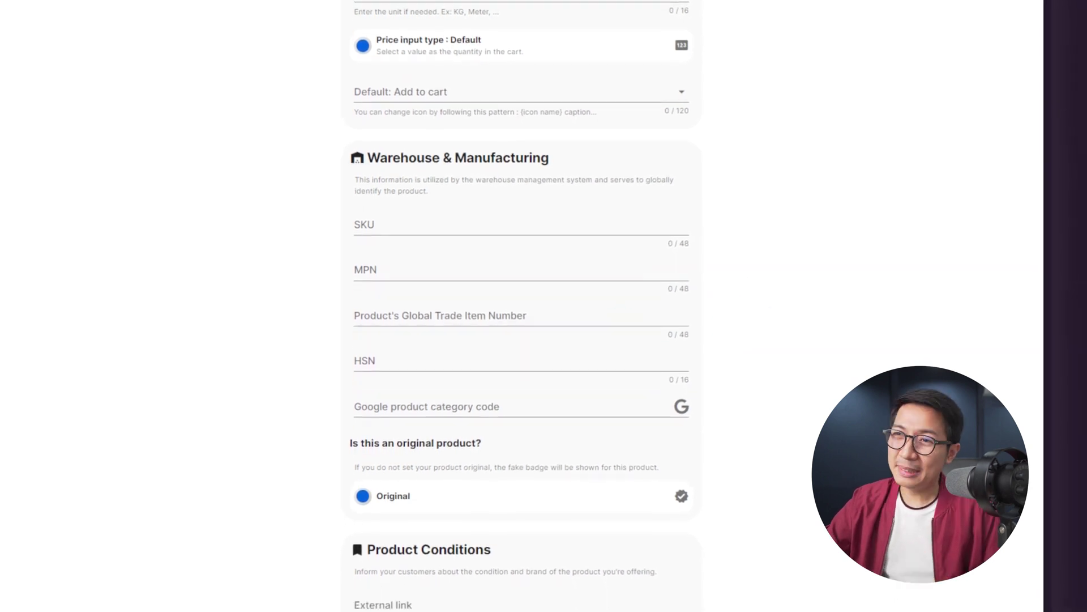
scroll(620, 341, "down", 3)
scroll(521, 305, "down", 3)
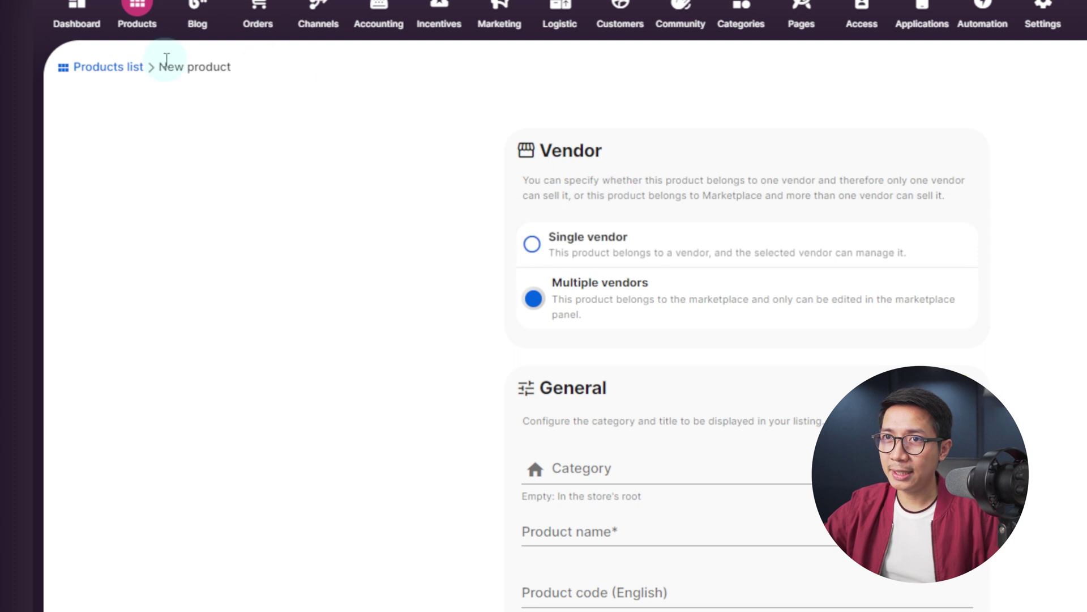
Return to the products list and open the GEN-V Wireless product from the Headphone category for editing
left_click(95, 68)
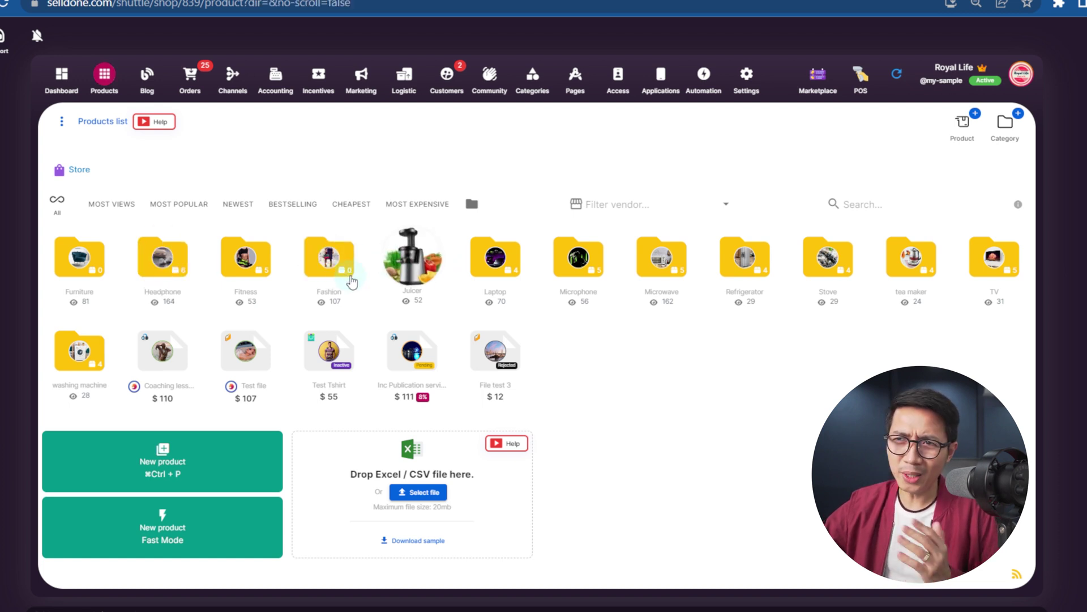
left_click(162, 258)
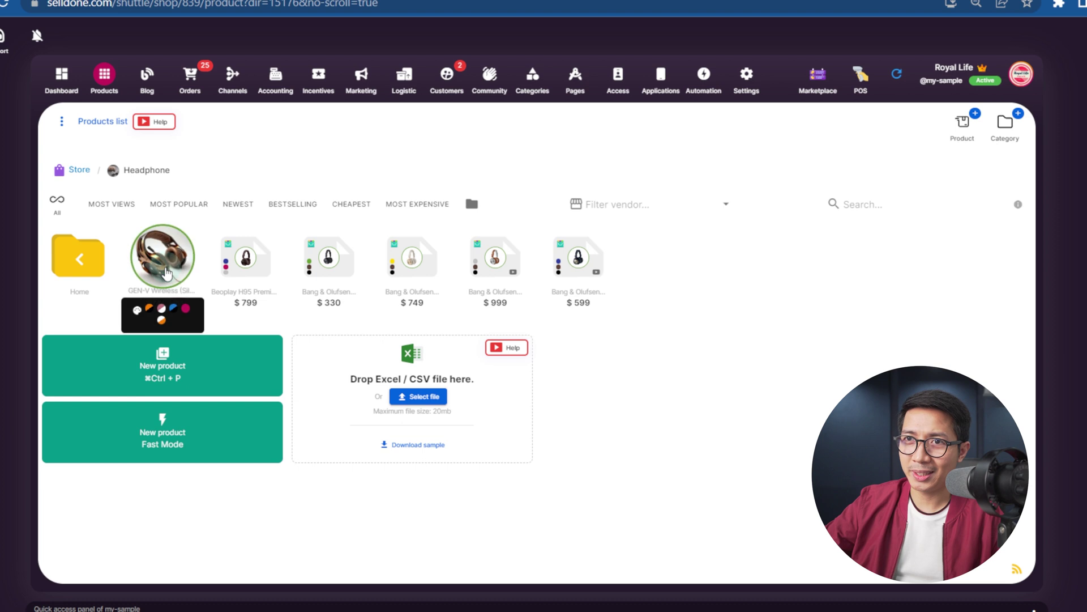
left_click(164, 268)
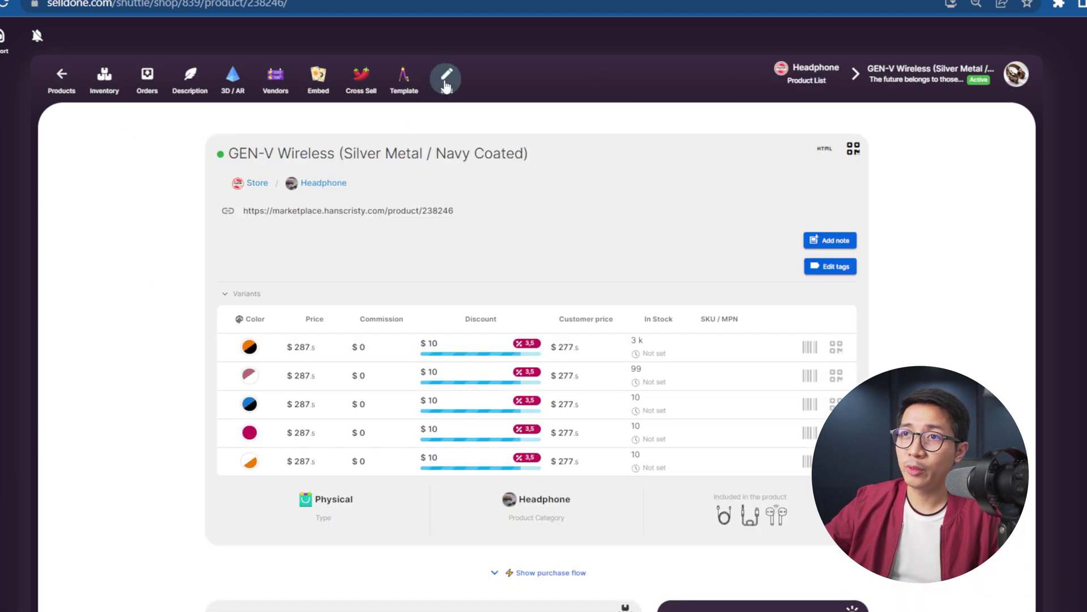
left_click(447, 77)
Examine the GEN-V Wireless product's general info, profiles, specifications, price, description, pictures and inventory variants
scroll(535, 312, "down", 10)
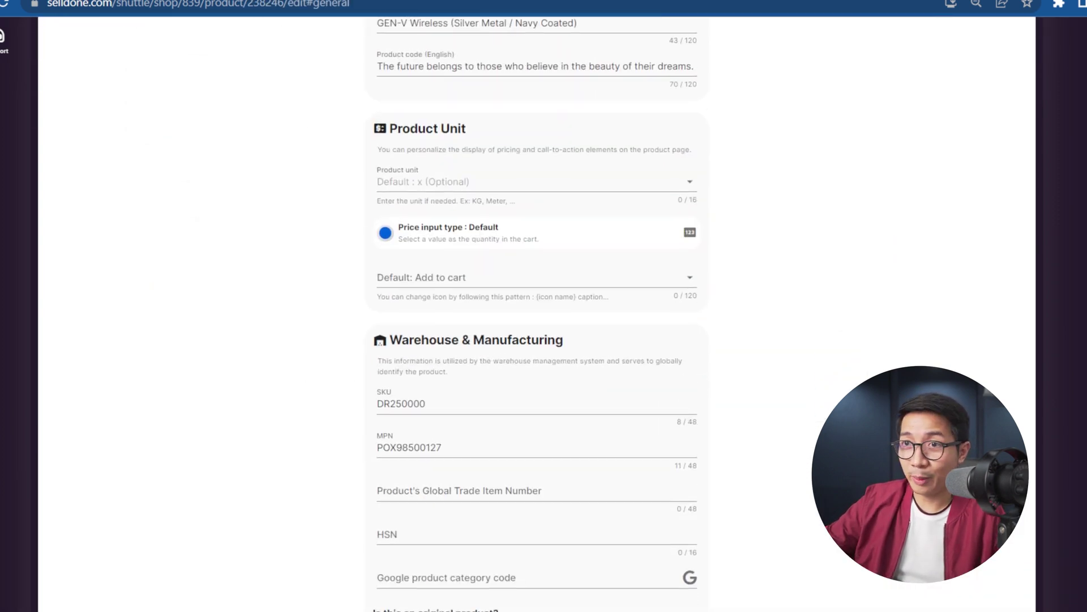
scroll(380, 114, "down", 10)
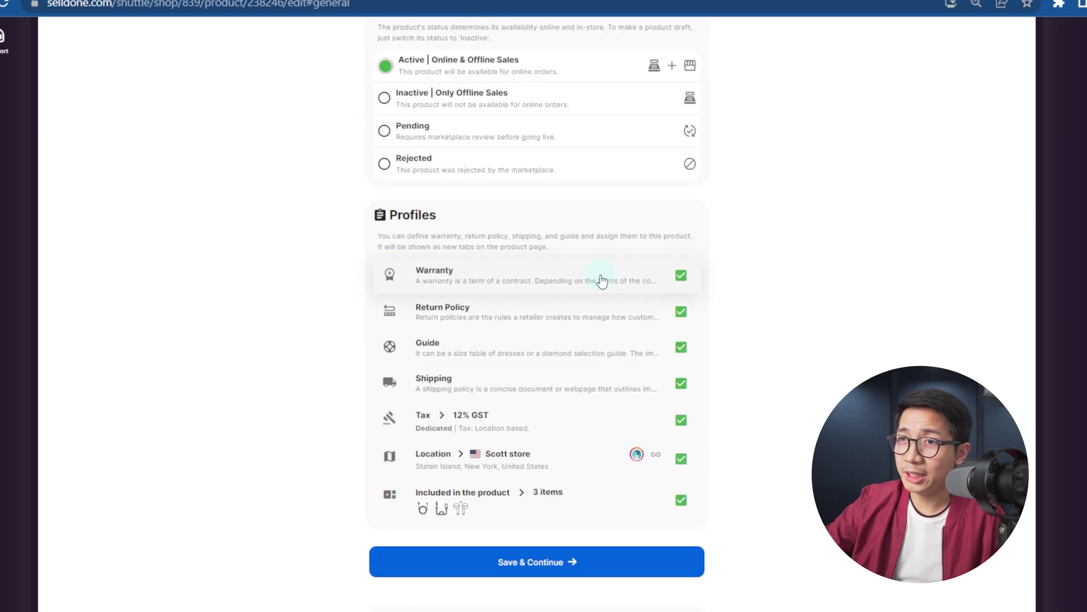
scroll(537, 340, "down", 5)
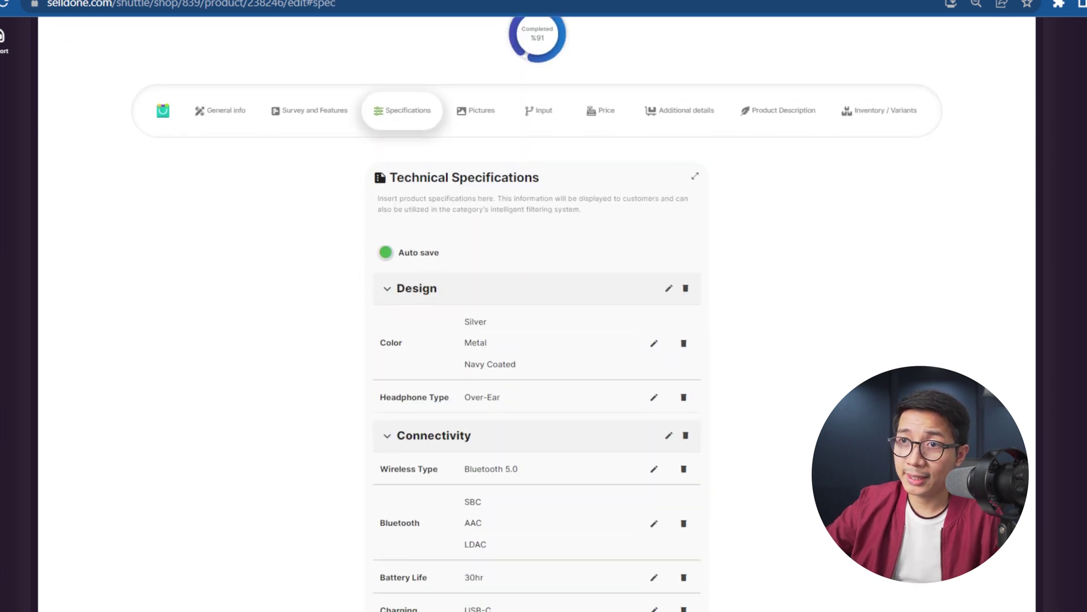
scroll(537, 340, "down", 3)
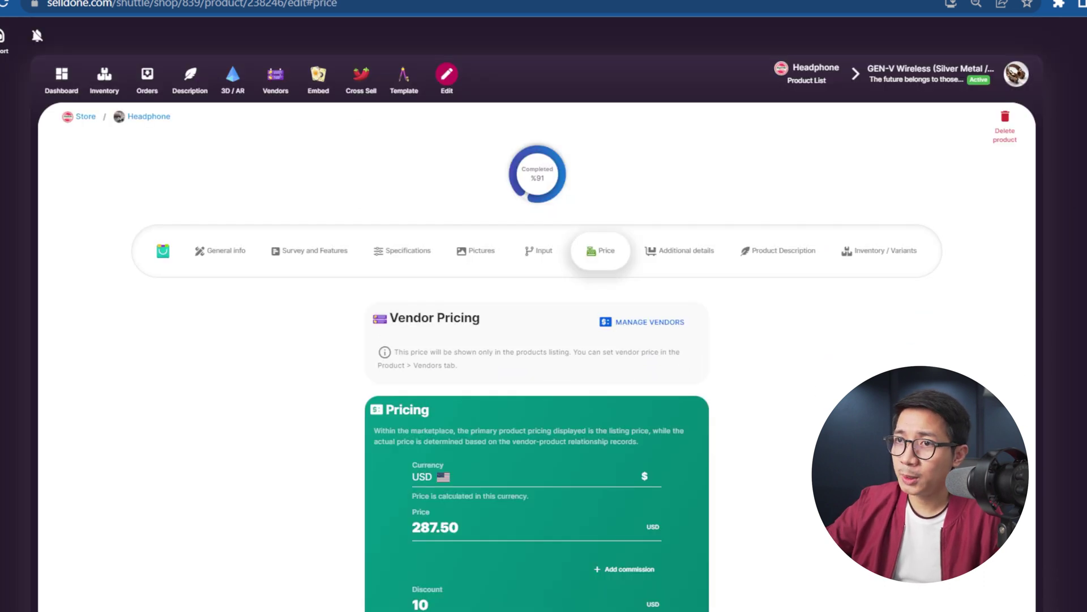
scroll(537, 311, "down", 5)
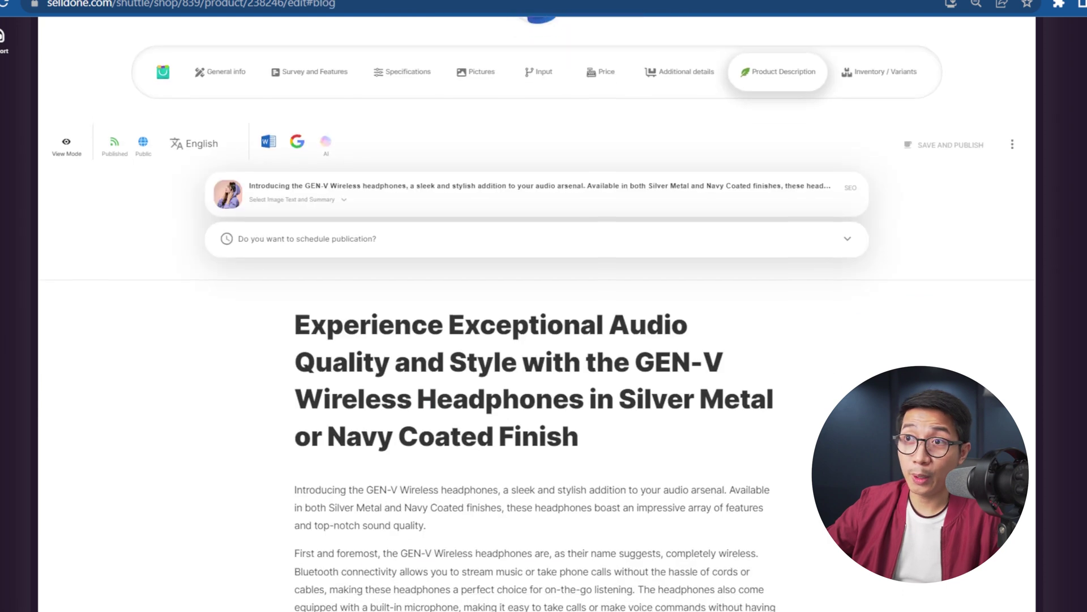
scroll(537, 312, "down", 2)
scroll(537, 340, "down", 5)
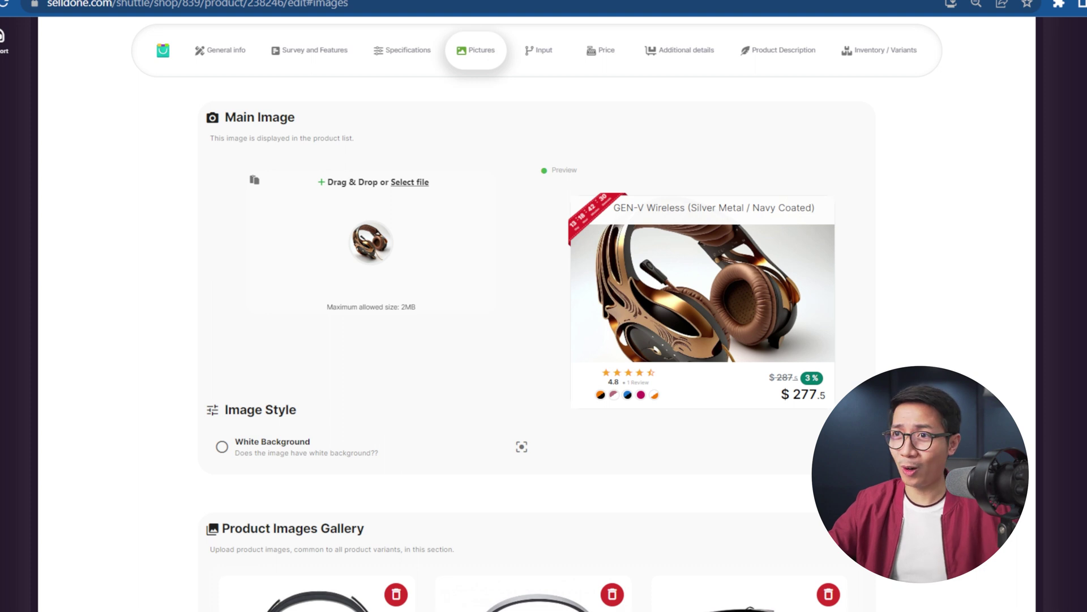
scroll(537, 340, "down", 1)
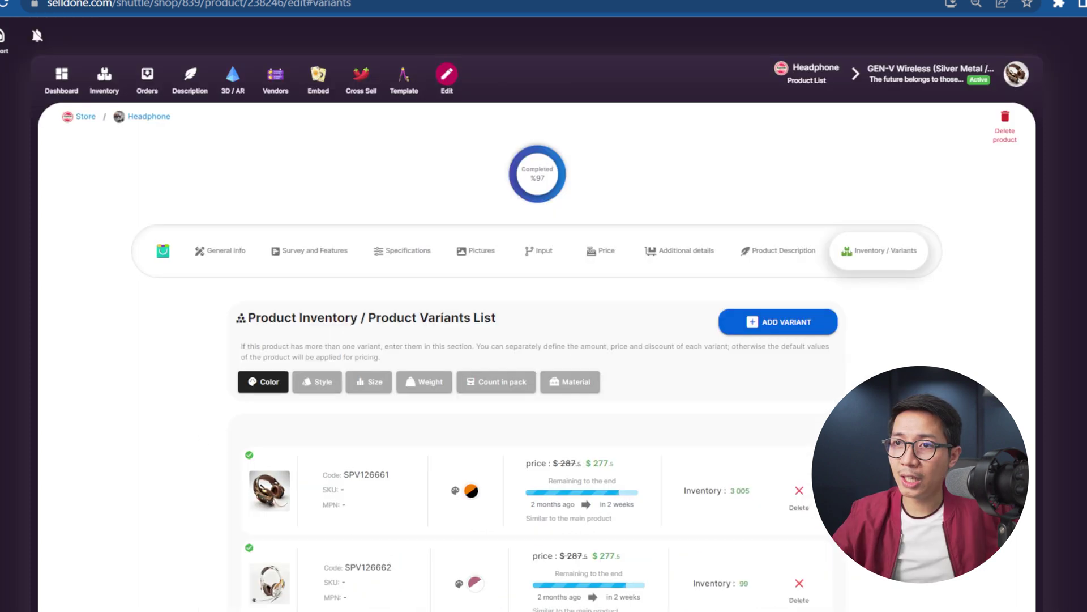
scroll(537, 339, "down", 3)
scroll(537, 340, "down", 5)
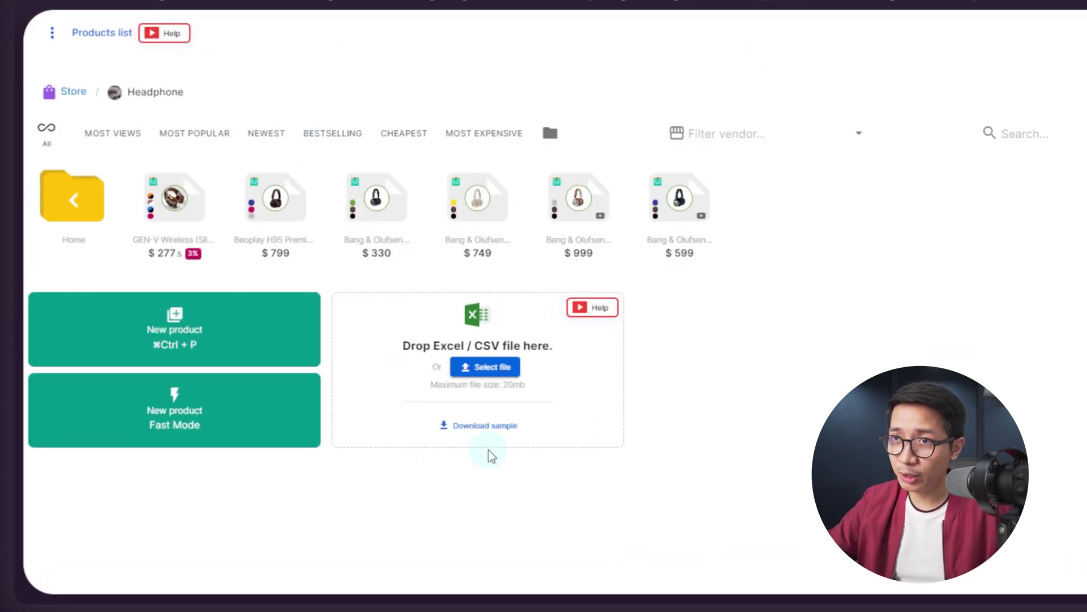
Download the sample product spreadsheet and drop a file into the Excel / CSV import area
left_click(491, 425)
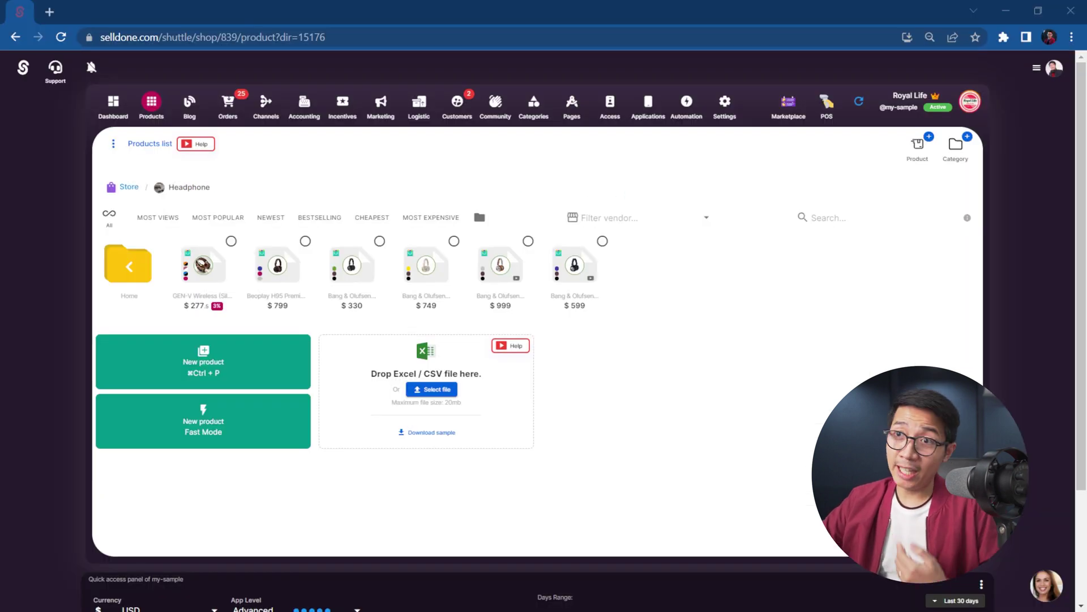
left_click_drag(470, 606, 454, 403)
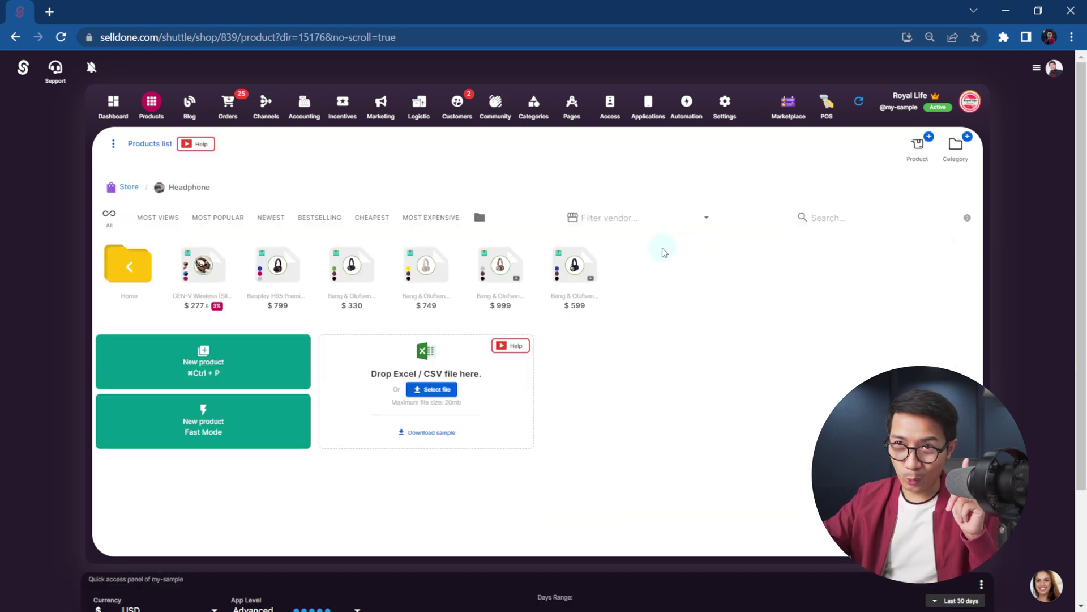
Place four Headphone products in the Keeper and add a new category titled "OLD headphones" at the store's root
left_click_drag(214, 280, 347, 146)
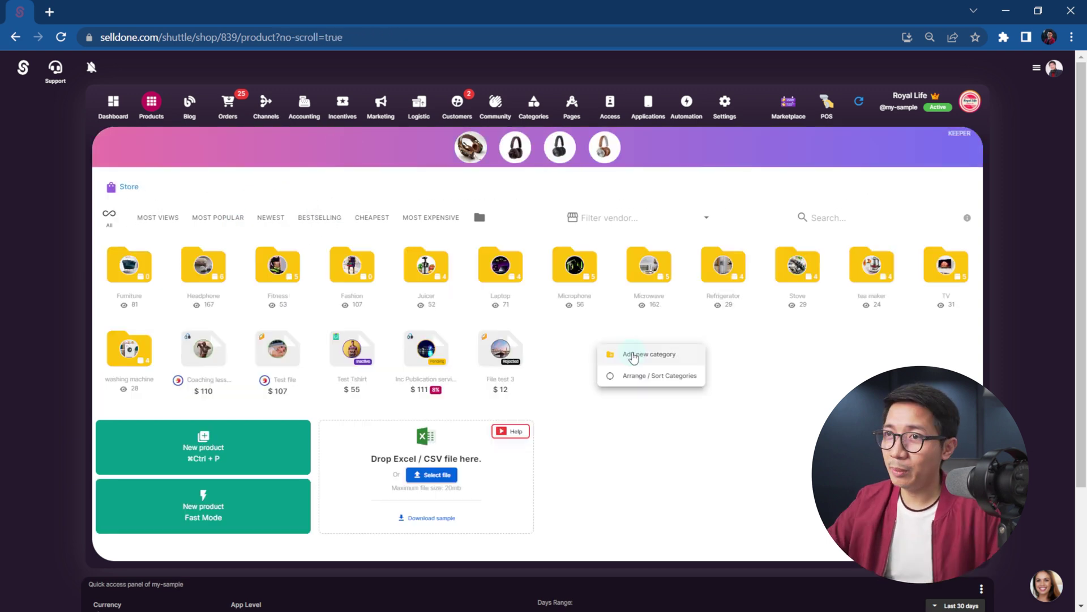
left_click(631, 355)
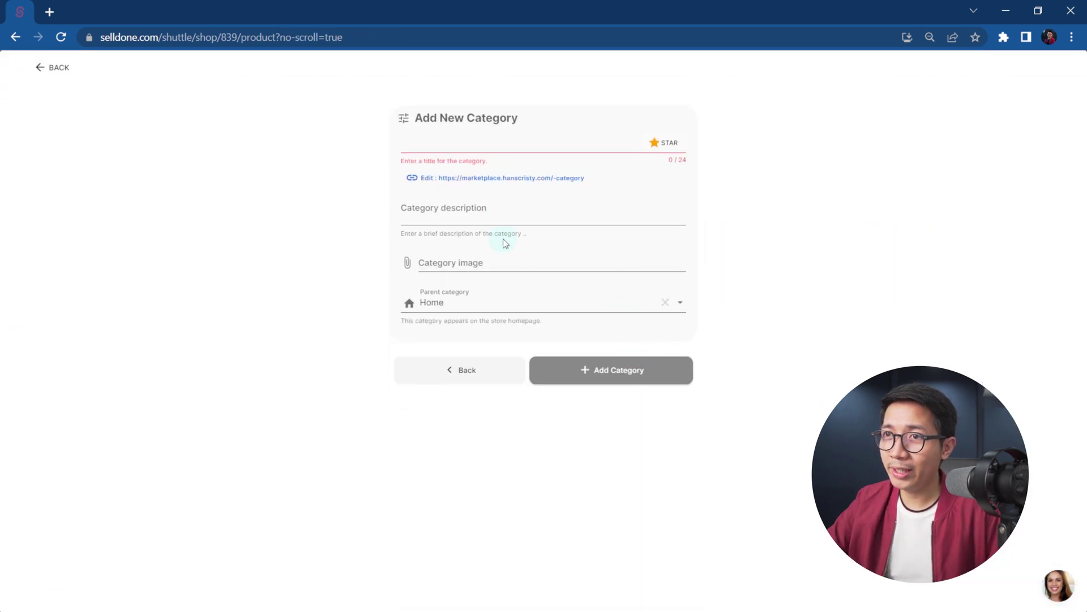
left_click(454, 212)
type("OLD h")
type("ea")
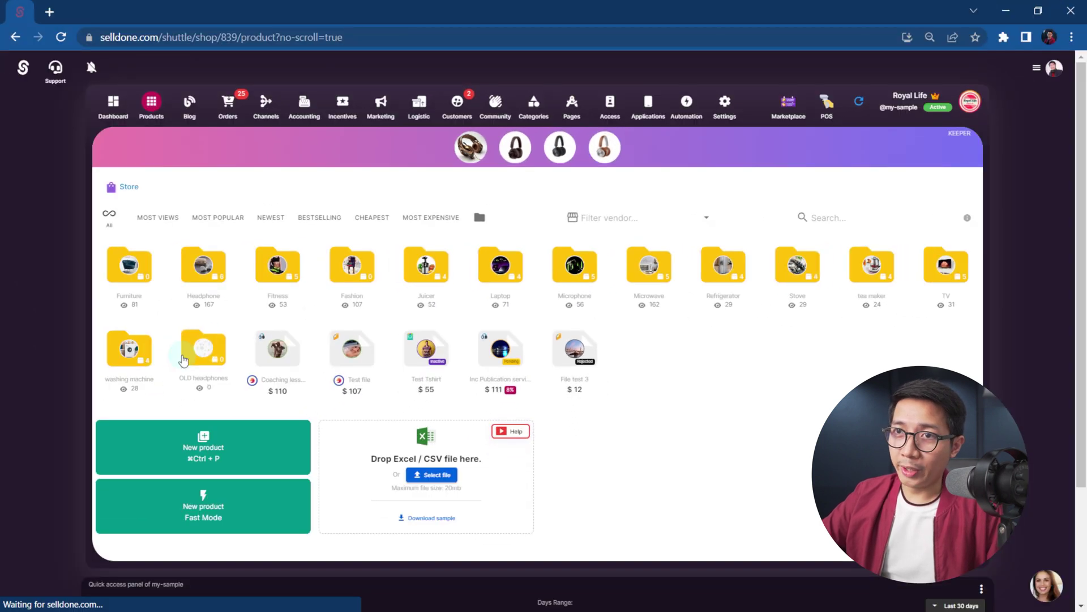
Move the headphone products from the Keeper into the OLD headphones category and return to the store's root
left_click(183, 361)
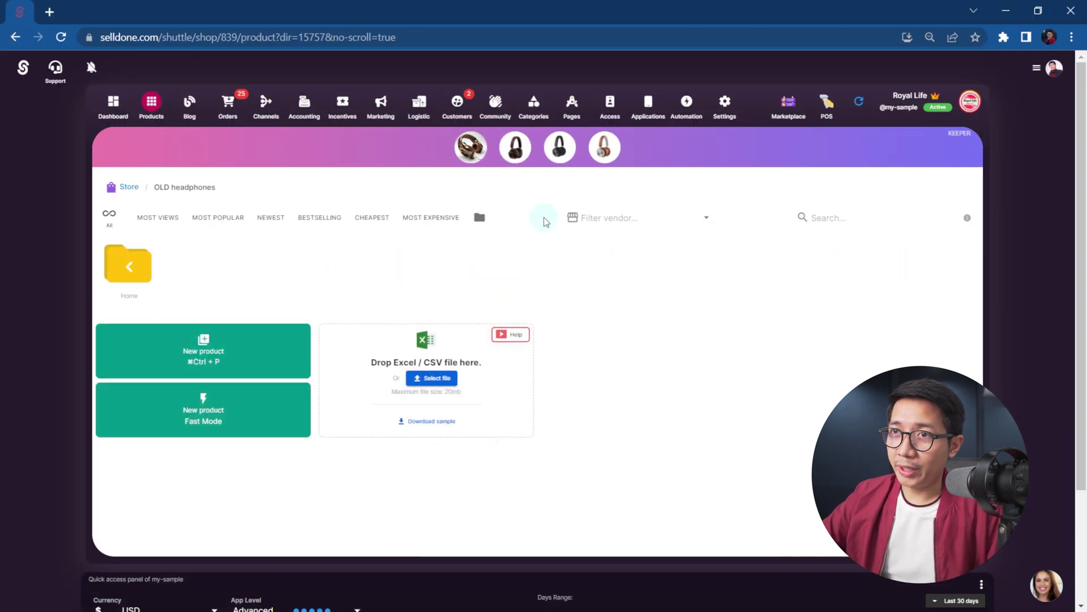
left_click_drag(559, 148, 426, 301)
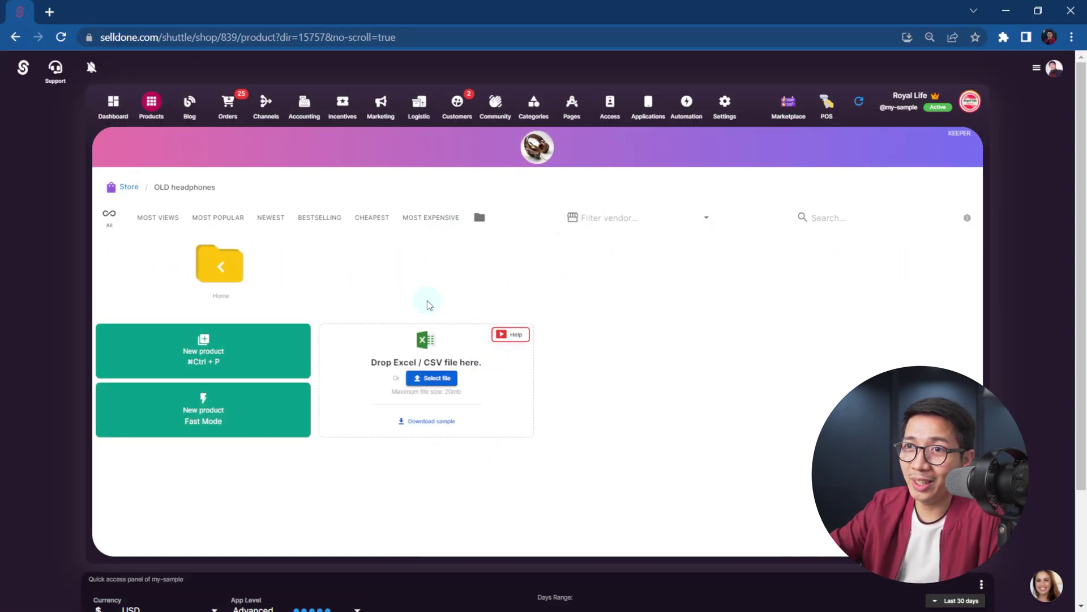
key("alt+Left")
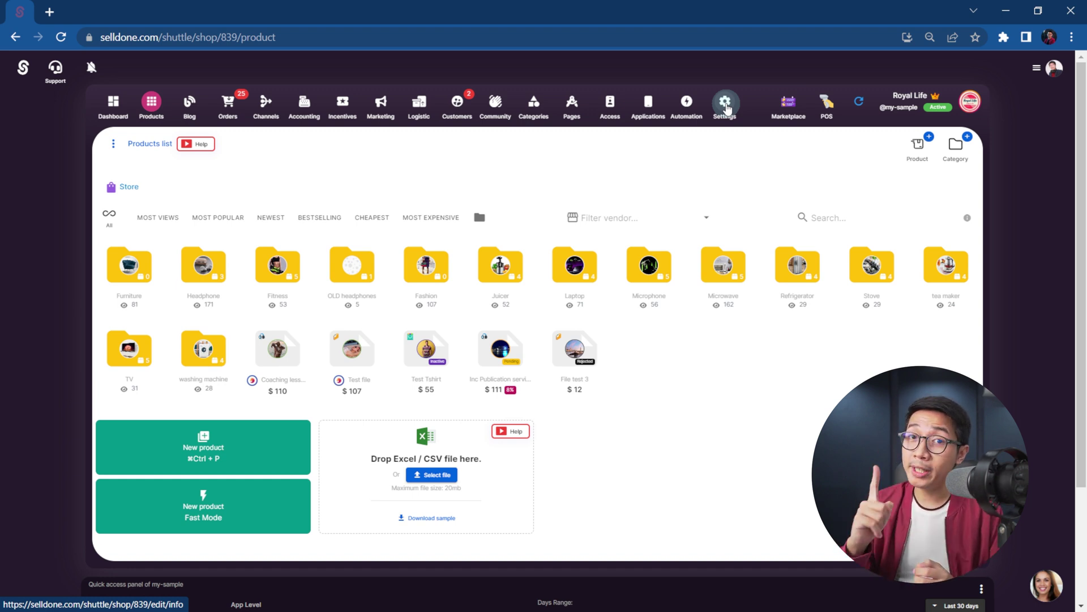
Open the accounting Exchange settings and review the store's active currencies and the EUR to USD exchange rate
left_click(306, 104)
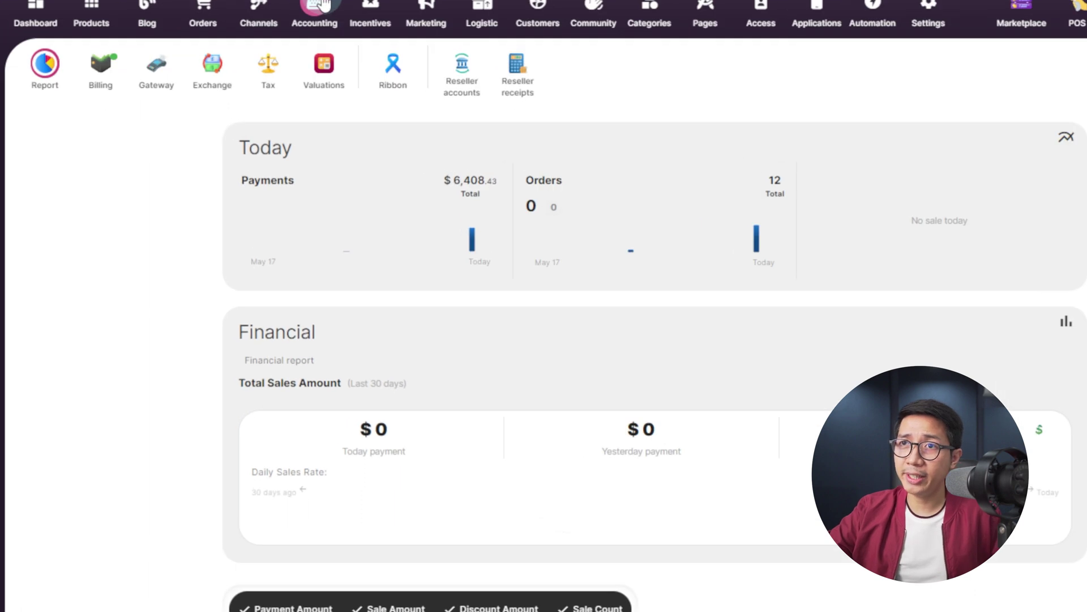
left_click(157, 66)
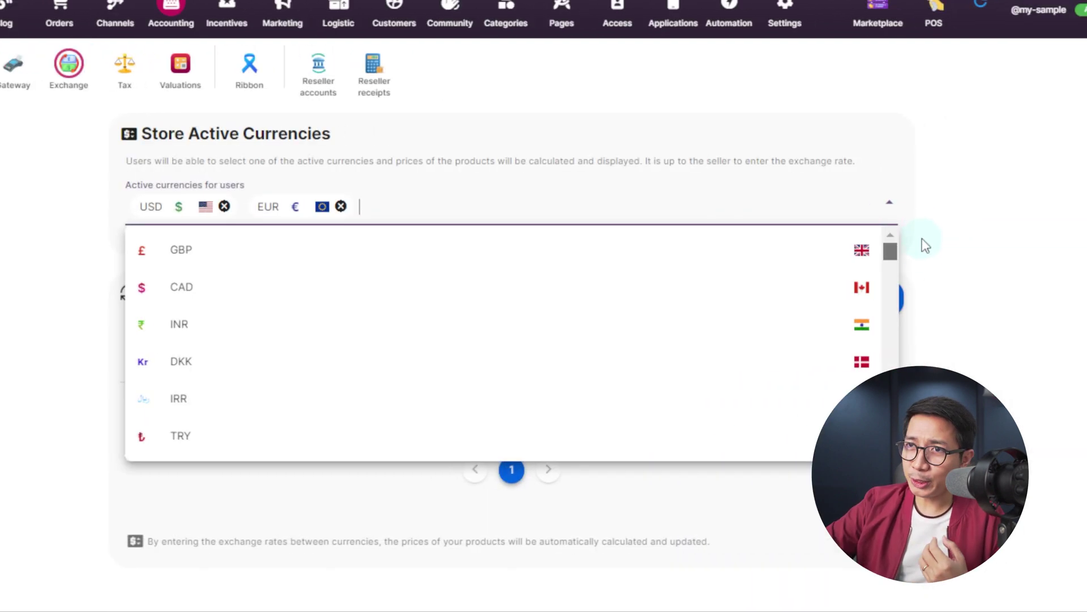
left_click_drag(1068, 245, 1067, 297)
left_click_drag(919, 290, 920, 419)
left_click(635, 410)
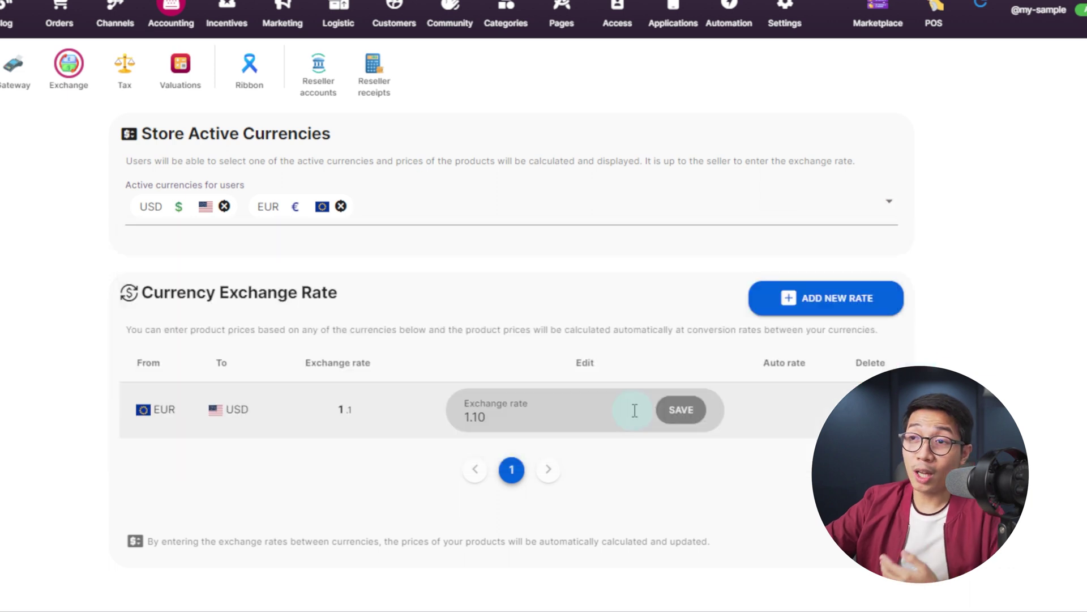
Open the EUR to USD exchange rate for editing
left_click(491, 422)
key("BackSpace")
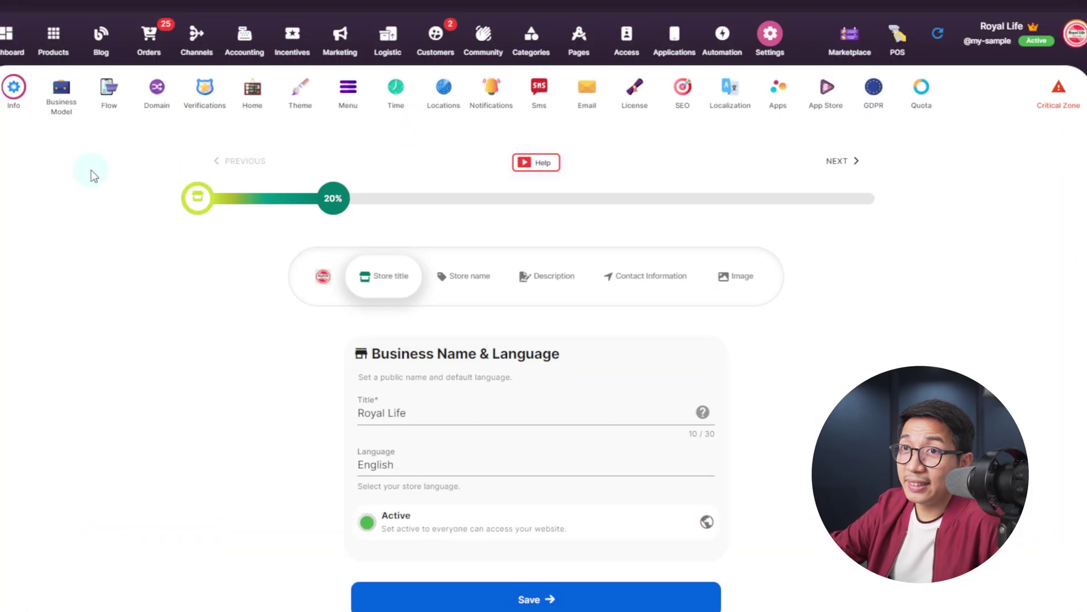
Review the store's Domain settings, including the form for adding a new domain, without adding one
left_click(245, 38)
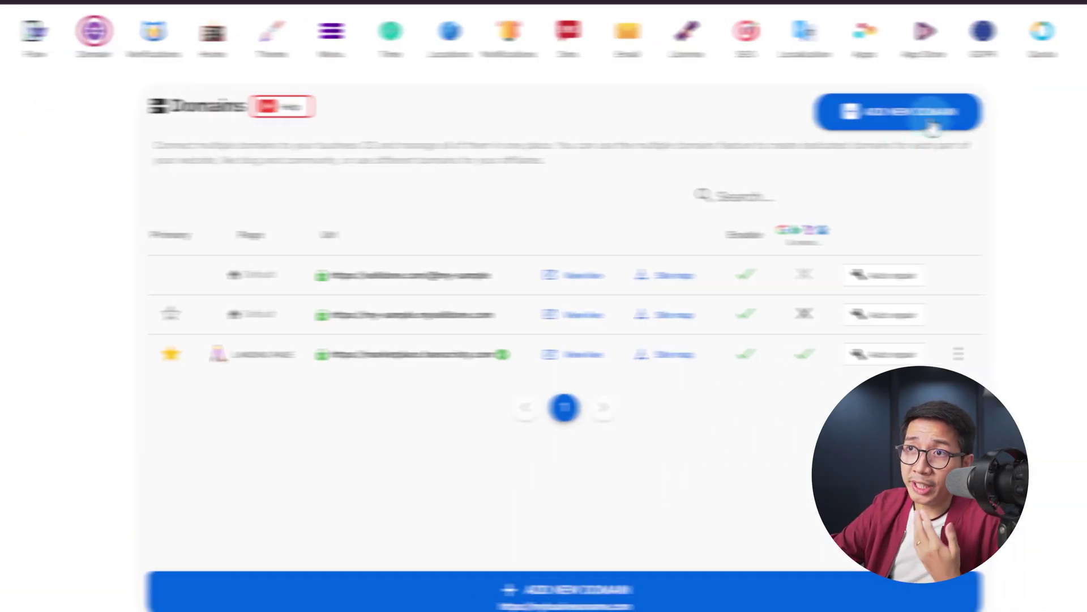
left_click(1037, 112)
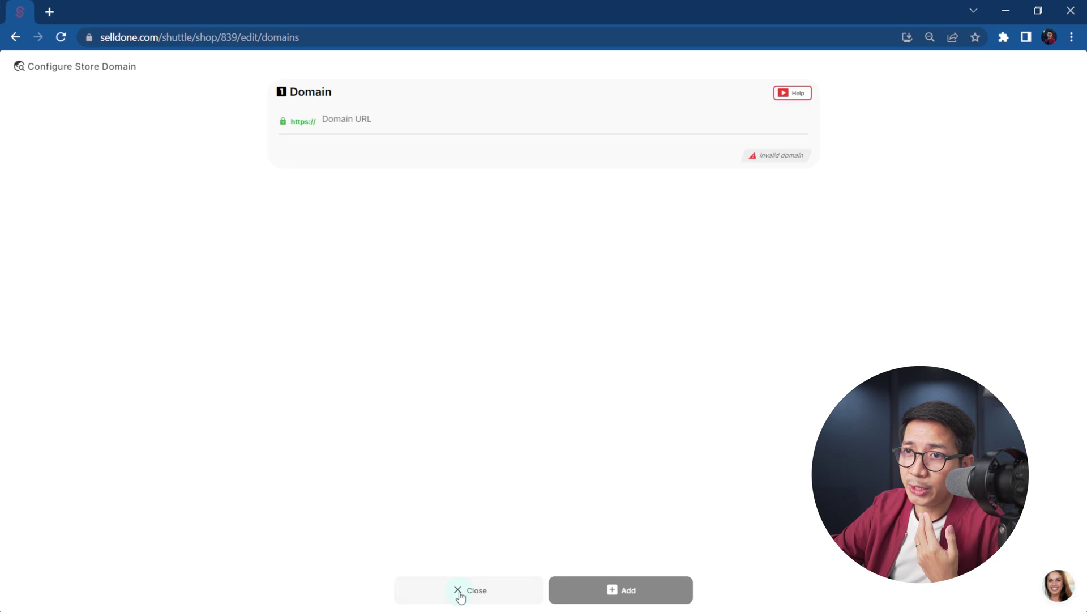
left_click(458, 605)
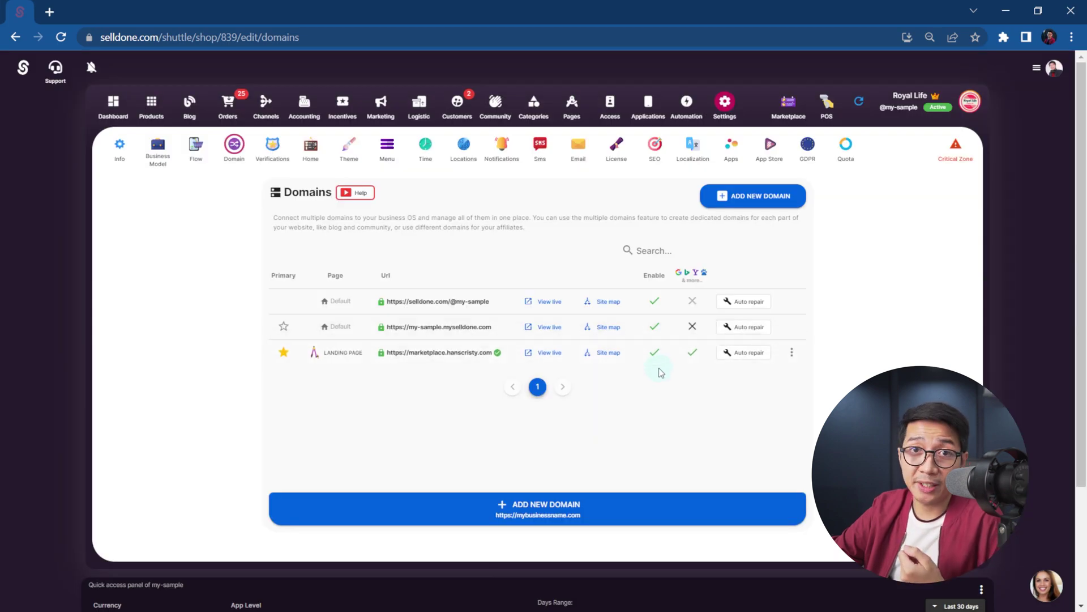
left_click(360, 196)
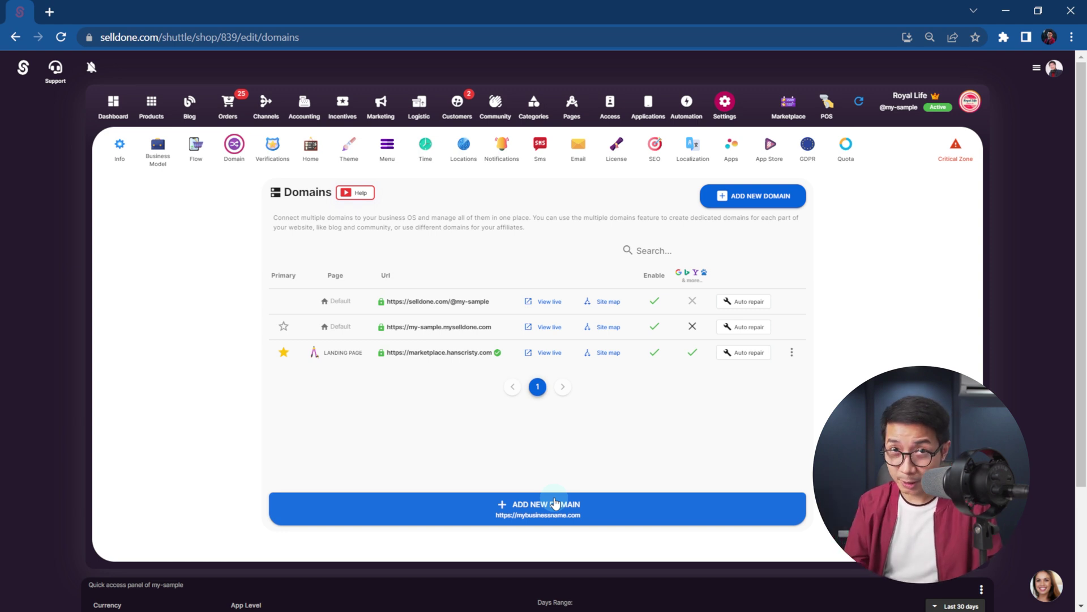
Open landing page Landing-6ar51j and place the Funny Cards and Numbers Avangard sections directly below its hero, numbers first
left_click(572, 103)
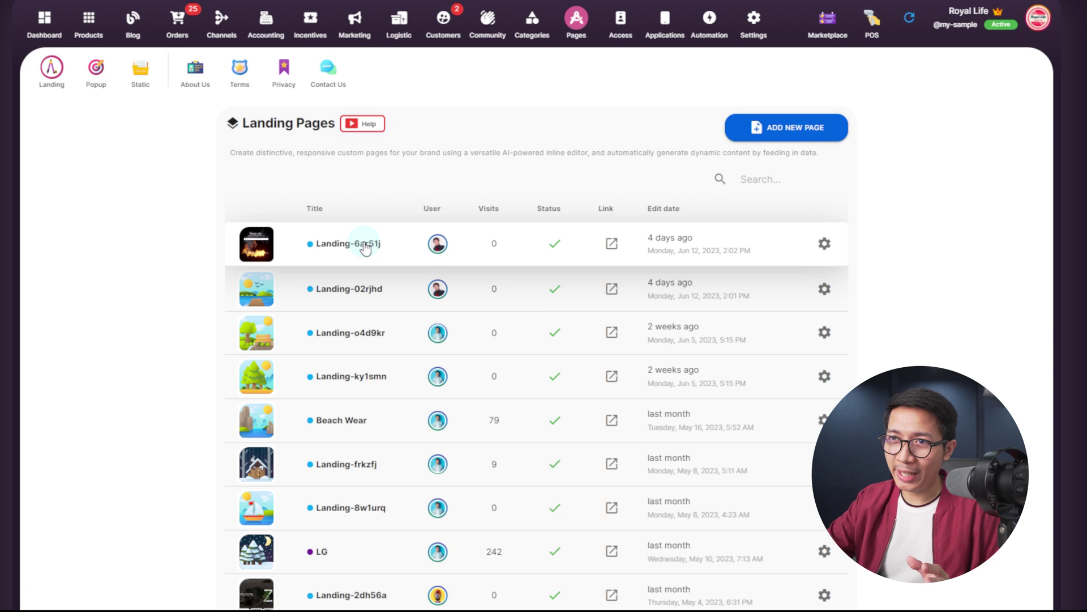
left_click(365, 248)
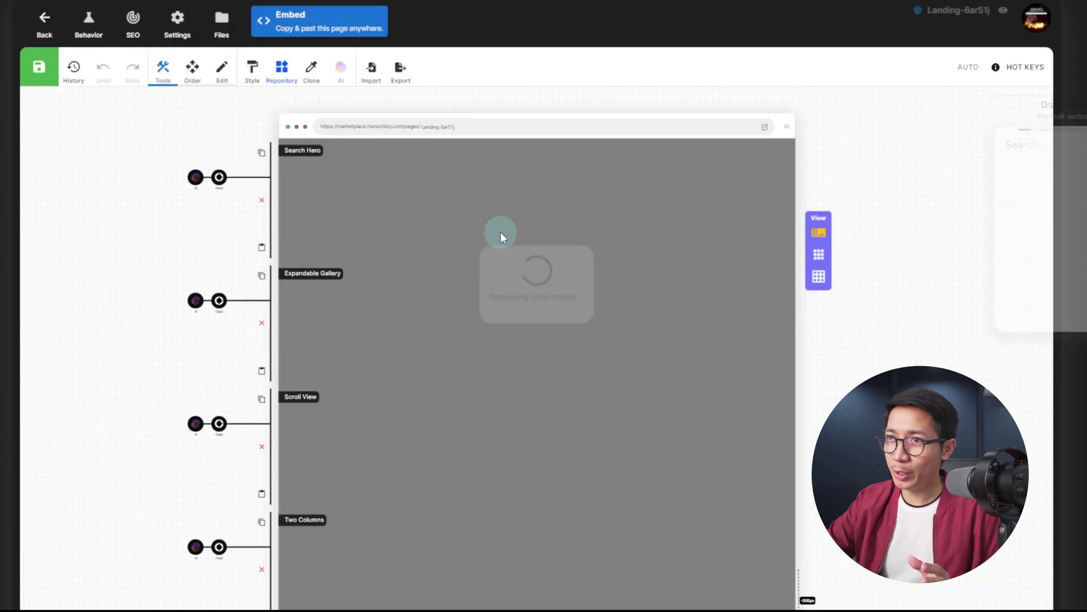
left_click_drag(1052, 198, 801, 347)
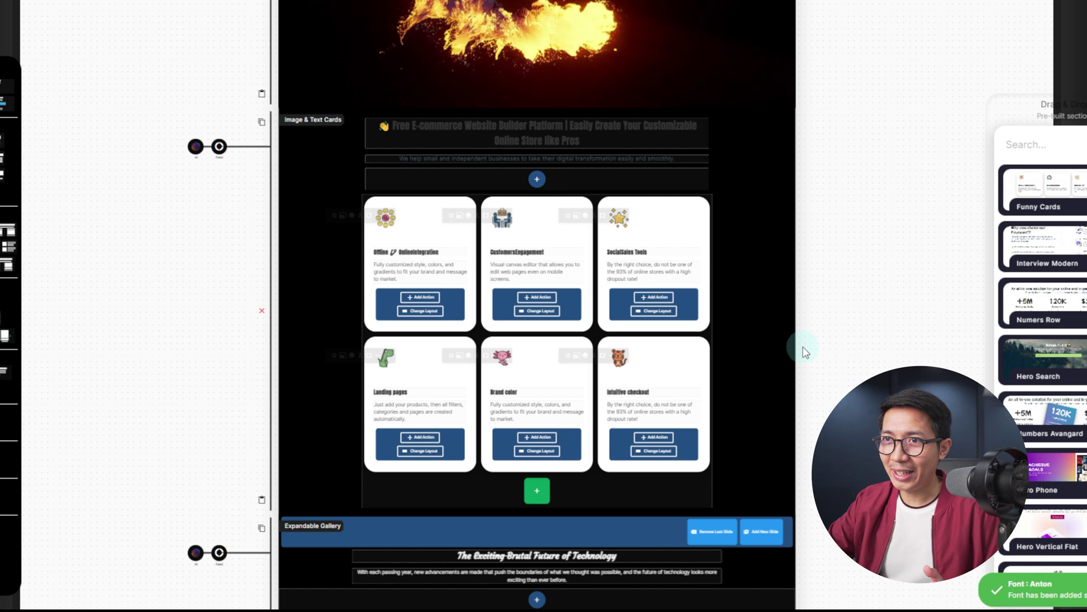
left_click_drag(1048, 417, 449, 439)
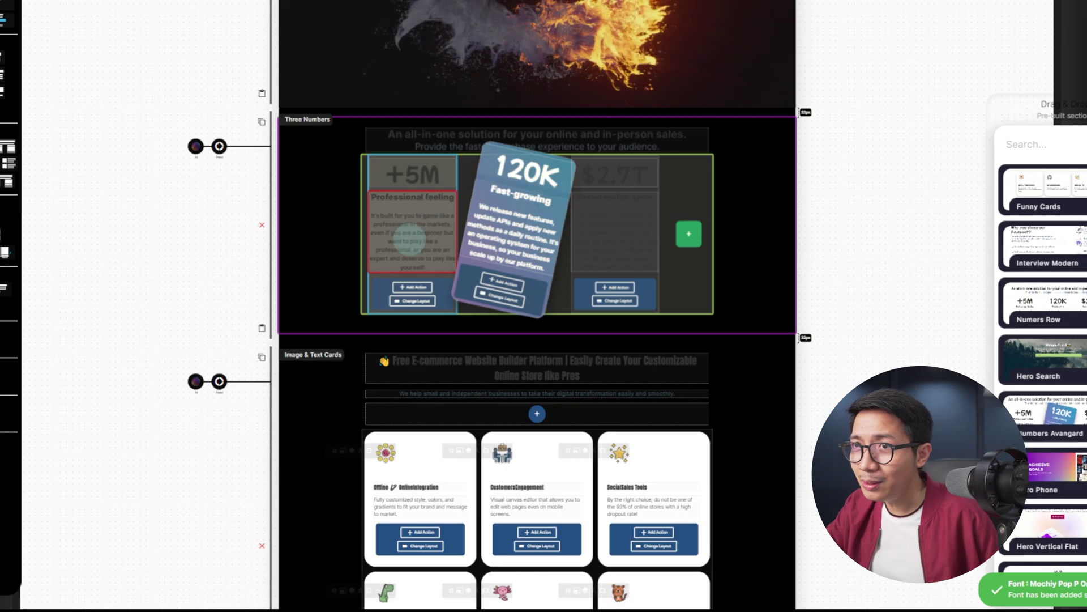
Add the Cube Slide Show section between the landing page's expandable gallery and scroll view
scroll(894, 297, "down", 10)
scroll(896, 297, "up", 6)
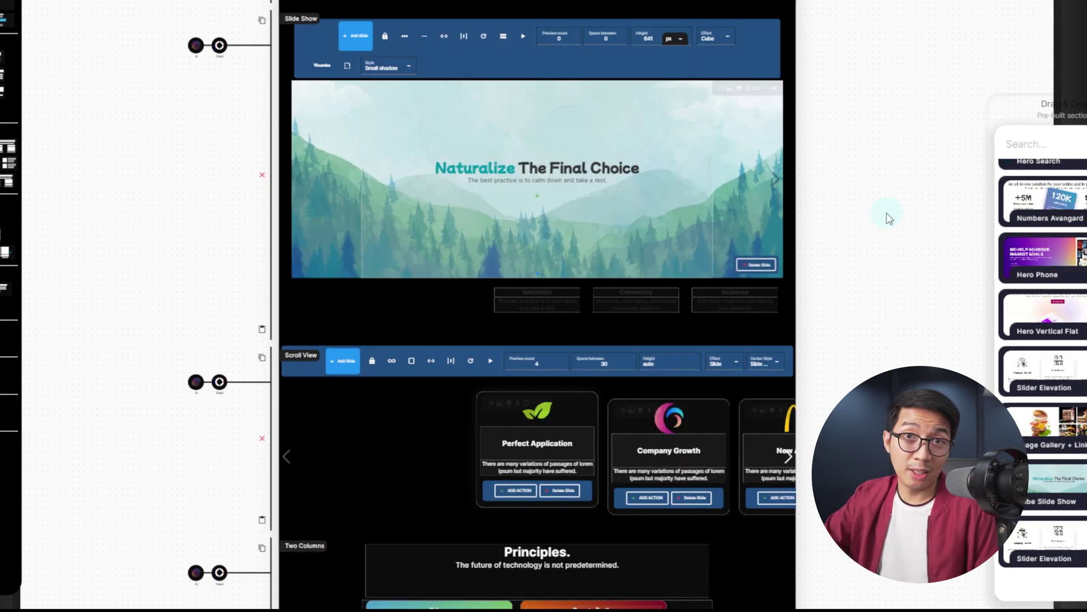
scroll(878, 244, "down", 5)
scroll(627, 266, "up", 9)
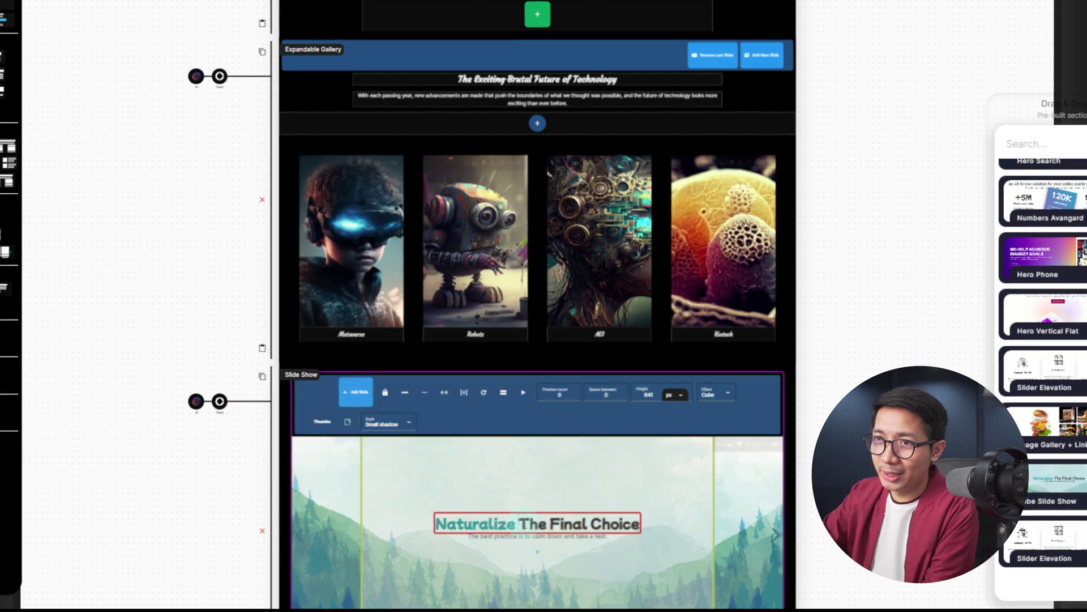
Replace the slide show's heading "Naturalize The Final Choice" with "This is New Text"
double_click(565, 523)
scroll(564, 501, "down", 5)
type("This is New T")
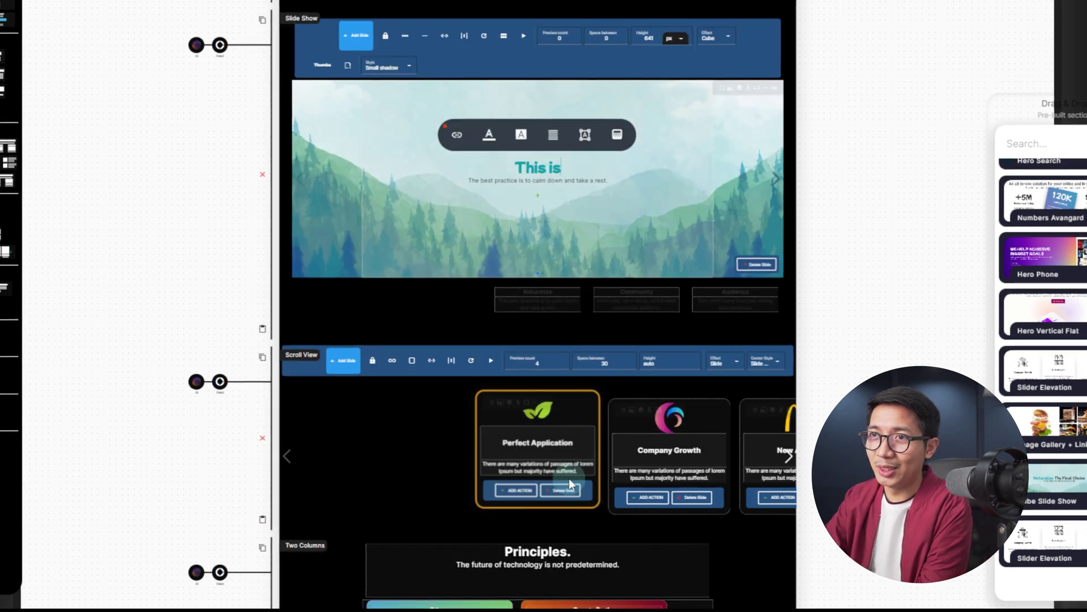
type("ext")
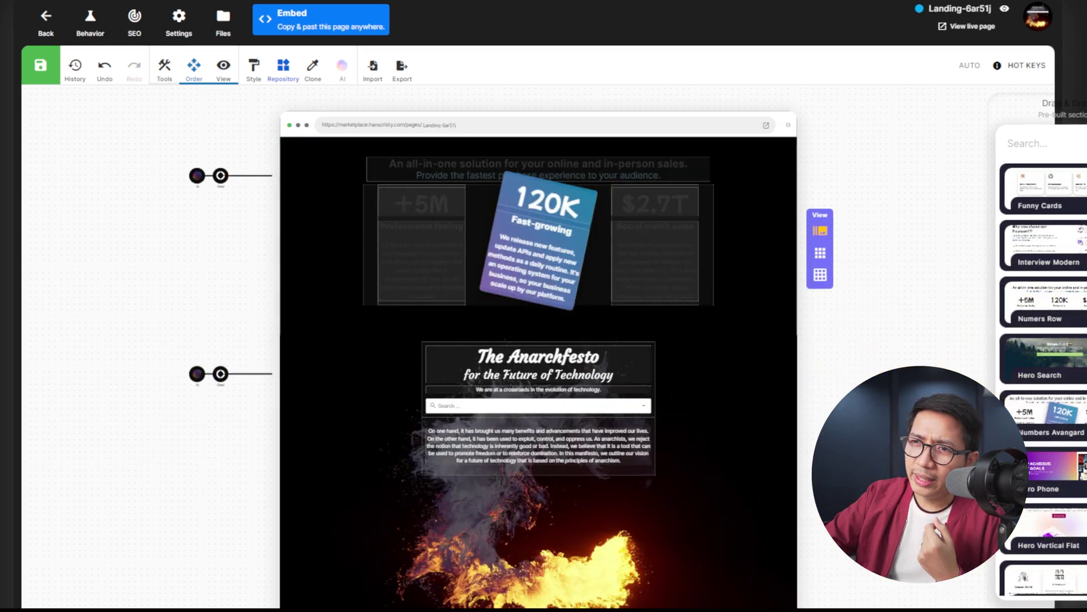
Review the order of the landing page's sections from the numbers block down to the gallery
scroll(538, 305, "down", 5)
scroll(538, 306, "down", 8)
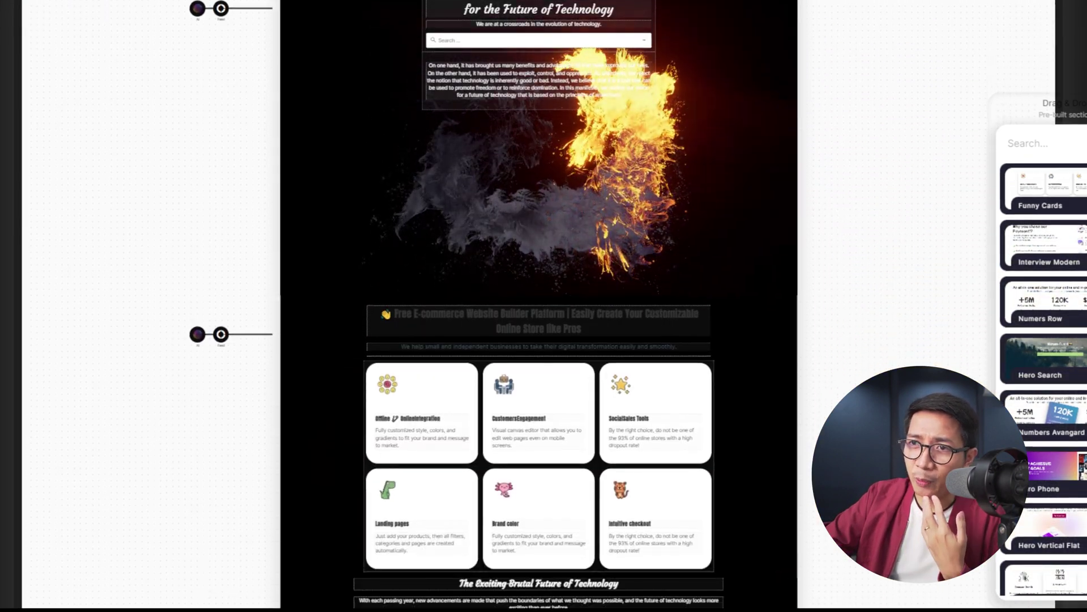
scroll(538, 306, "down", 6)
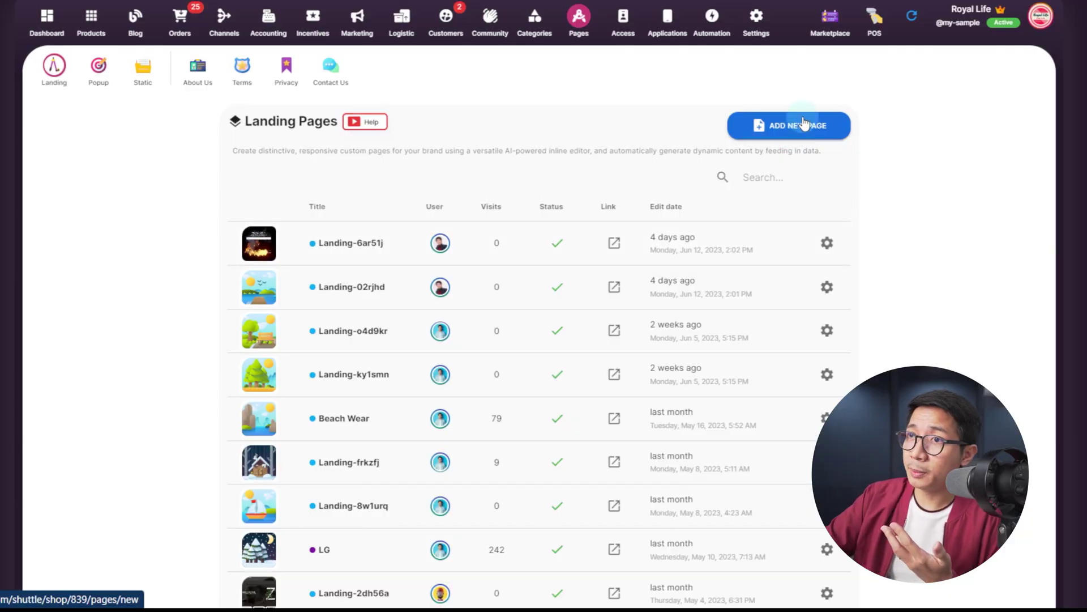
Create a new landing page and look through the sections of Landing-6ar51j
left_click(804, 124)
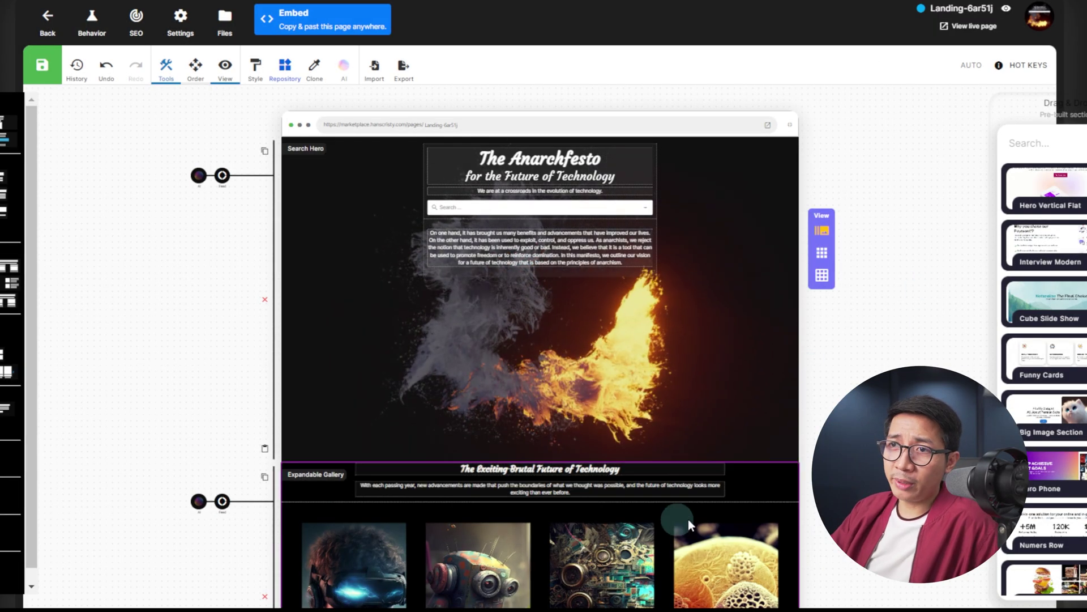
scroll(613, 506, "down", 6)
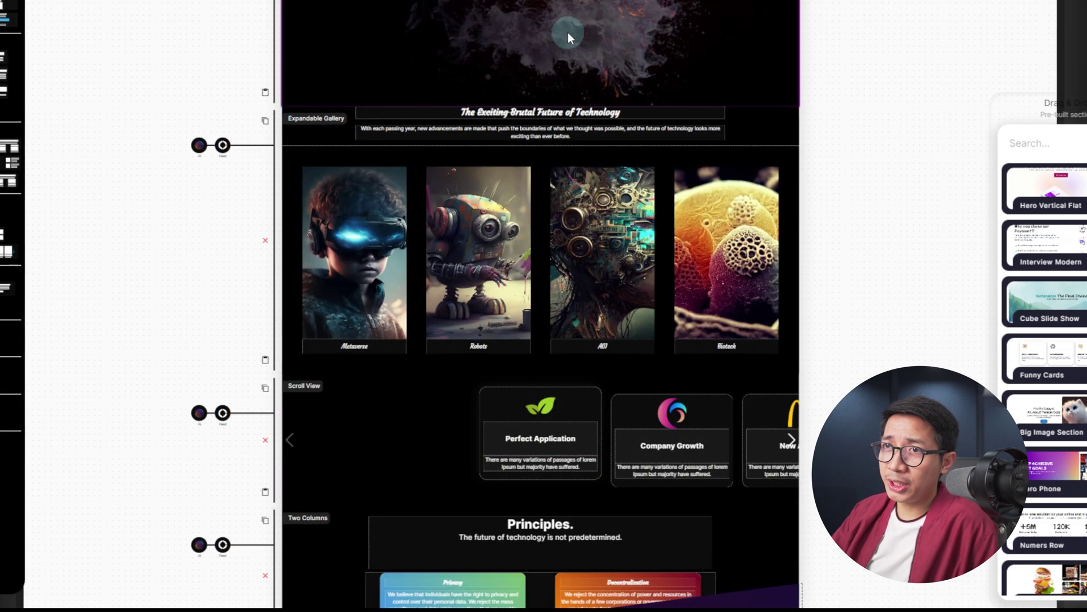
scroll(565, 132, "down", 12)
scroll(545, 147, "down", 6)
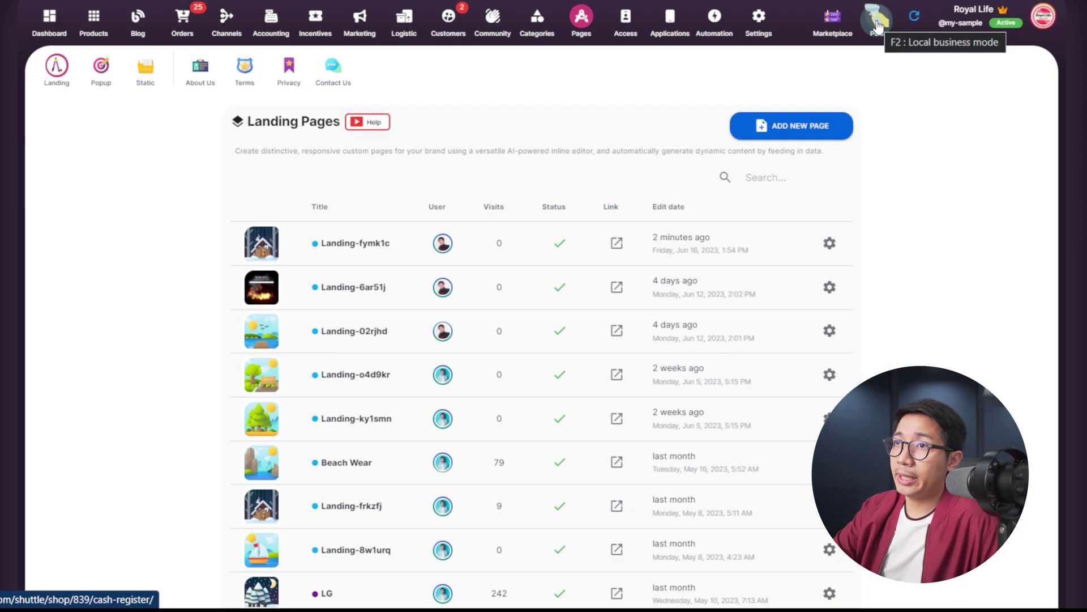
Open the POS and add Women Cross Workout Shorts in pink, black and blue from the Fitness category to the cart
left_click(877, 21)
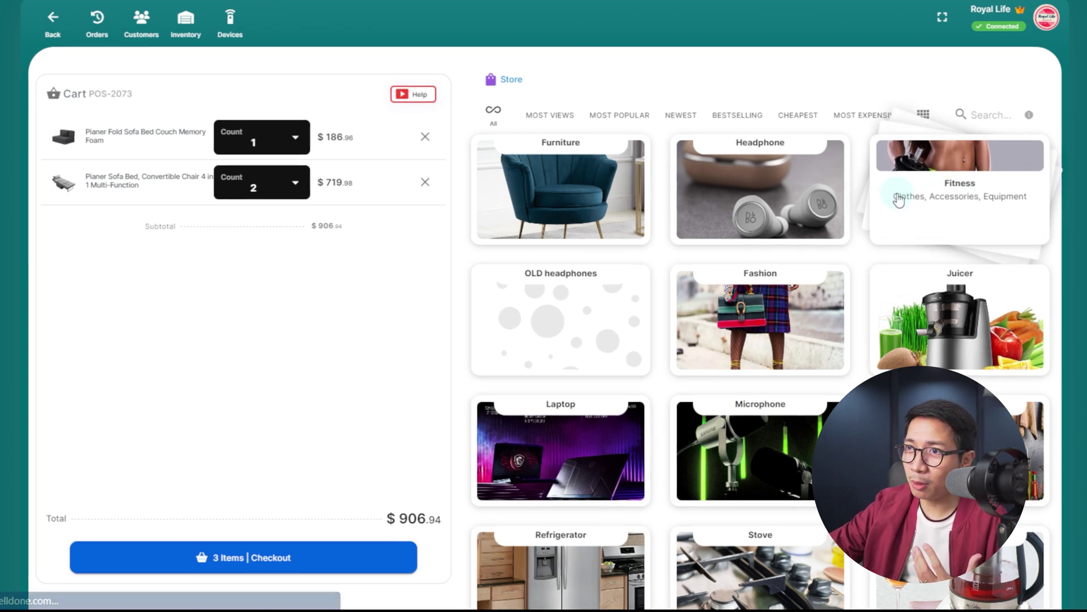
left_click(896, 199)
left_click(762, 170)
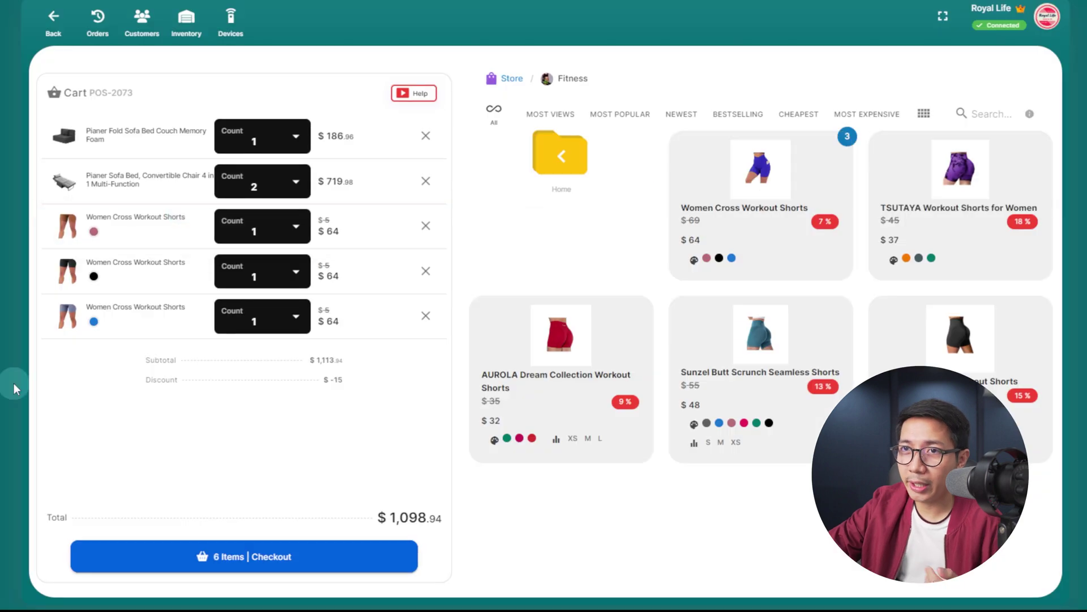
Take the POS cart to checkout and view the coupon options without applying one
left_click(341, 545)
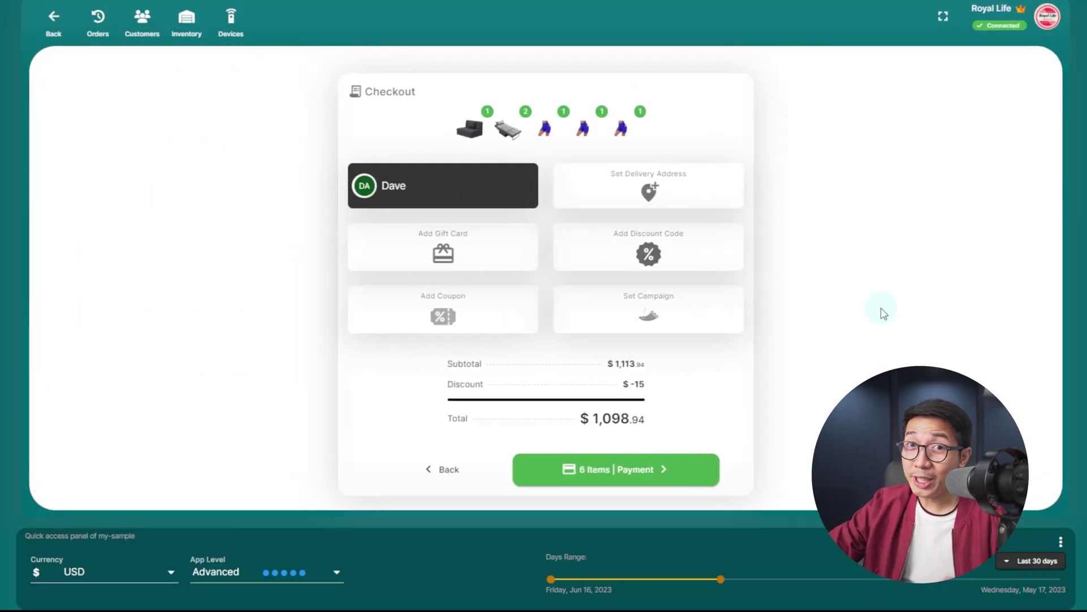
left_click(518, 303)
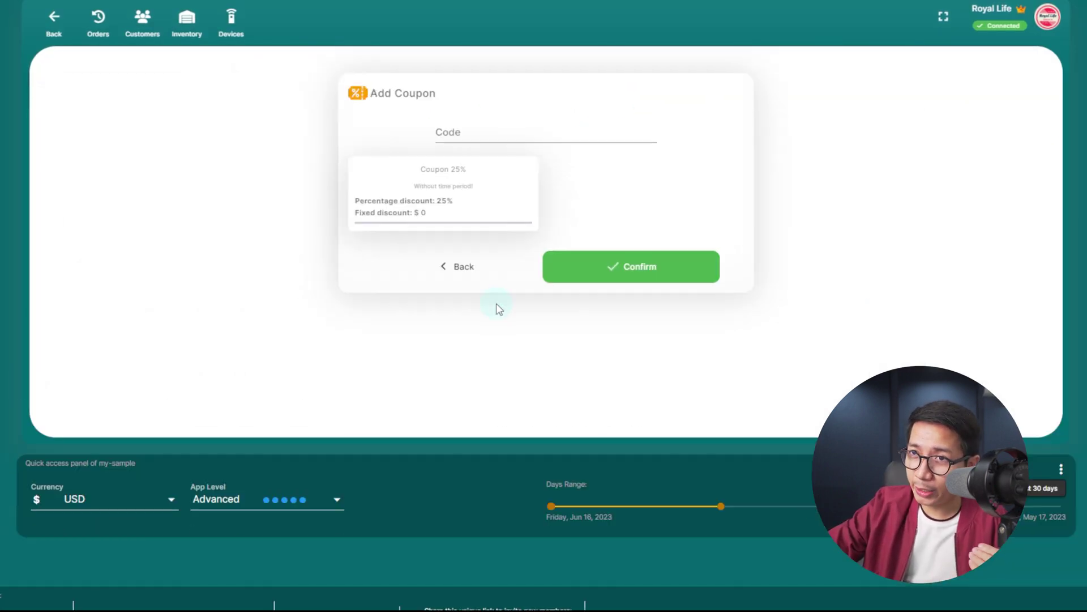
left_click(470, 285)
Apply the 30% discount code to the POS order
left_click(644, 259)
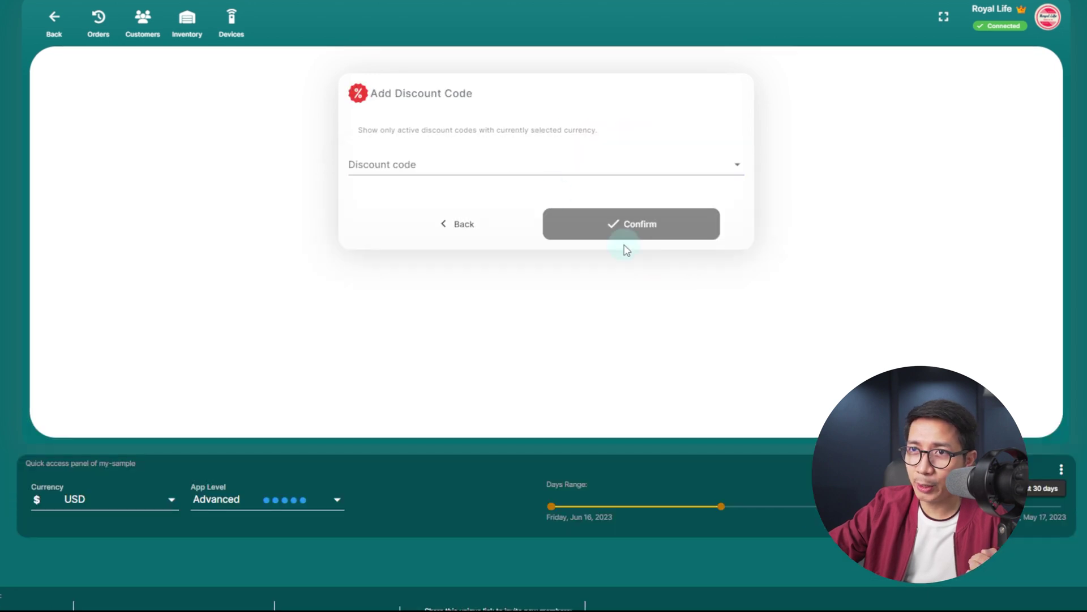
left_click(521, 160)
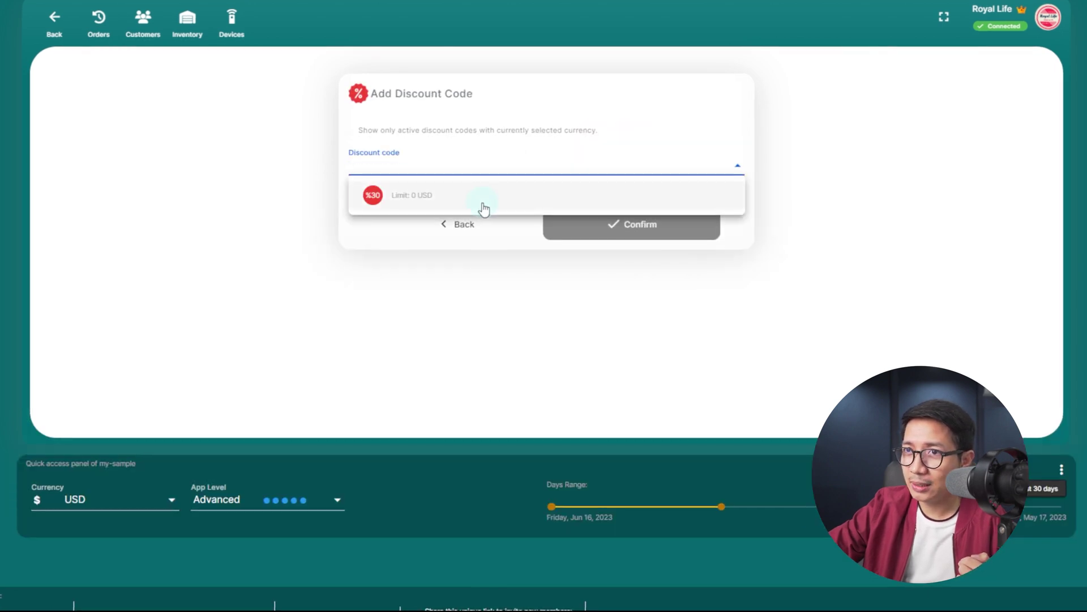
left_click(483, 205)
left_click(602, 243)
Check the discounted order totals and proceed to payment
left_click_drag(712, 405, 677, 411)
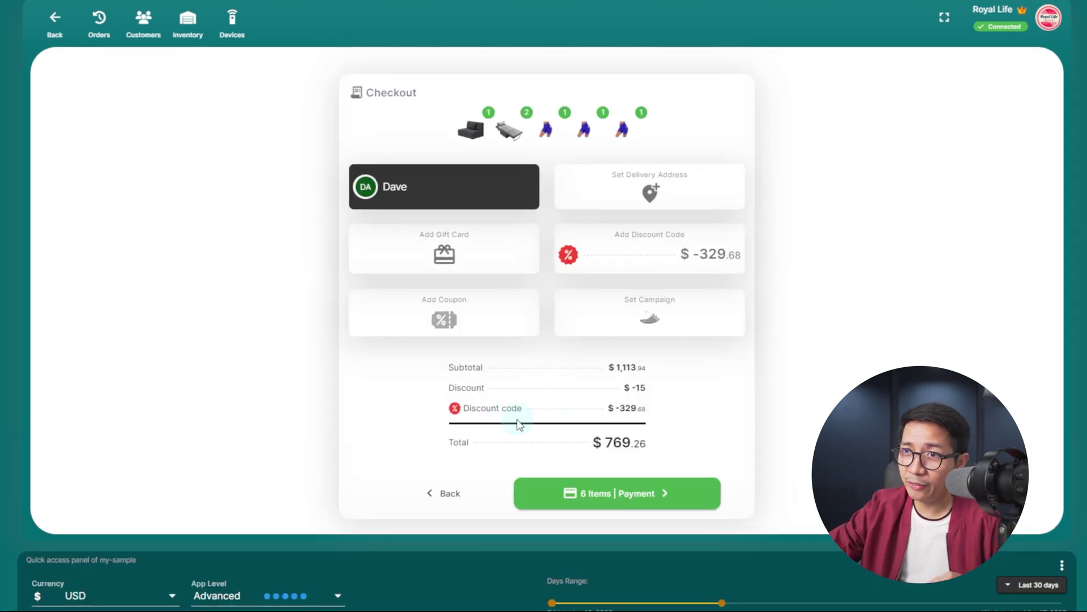
left_click_drag(520, 425, 623, 425)
left_click(637, 494)
left_click(599, 166)
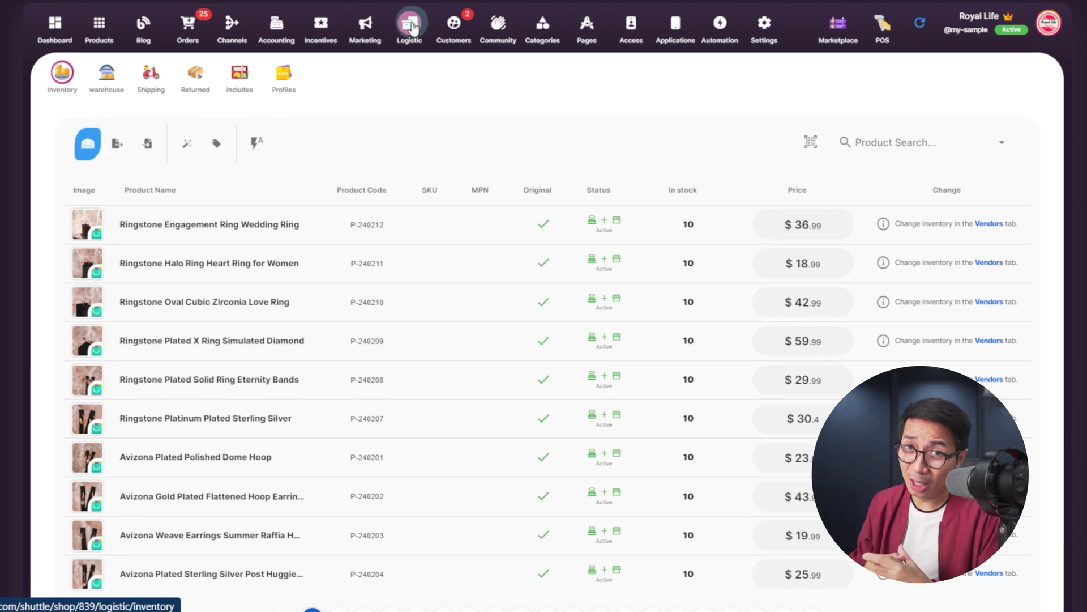
From the Logistic inventory, set up a bulk price increase of 25 percent limited to the Microwave category and approve the price changes
left_click(116, 144)
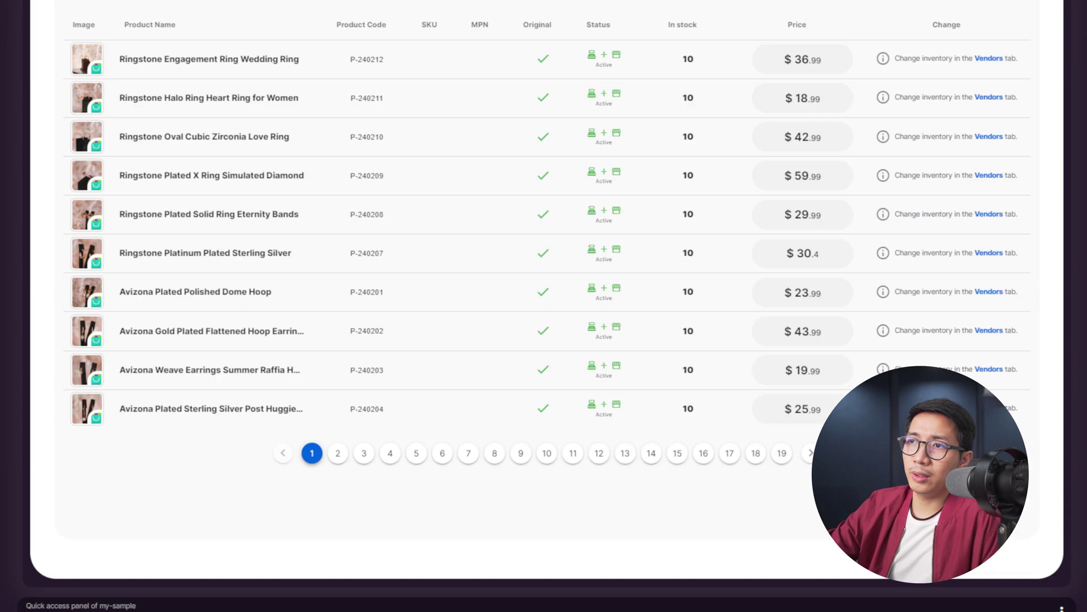
scroll(363, 509, "up", 3)
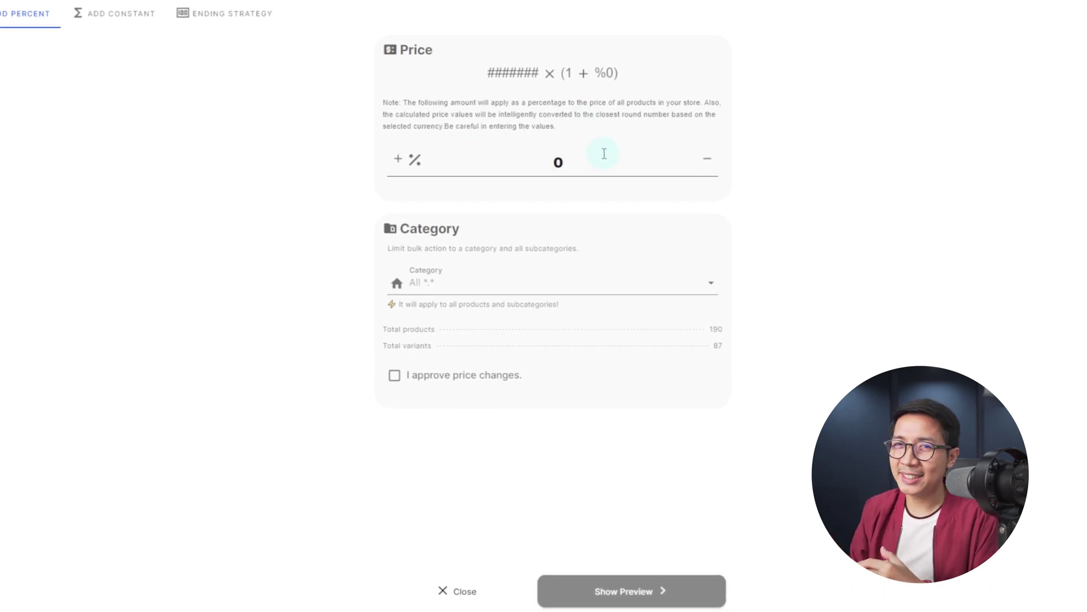
left_click_drag(604, 154, 528, 165)
type("25")
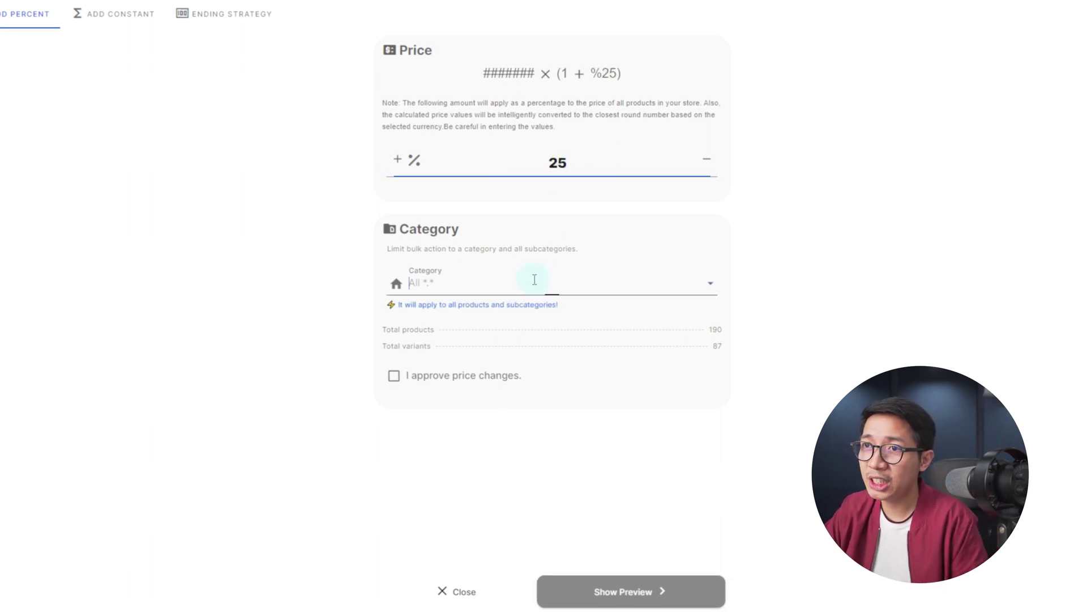
left_click(534, 280)
left_click(519, 328)
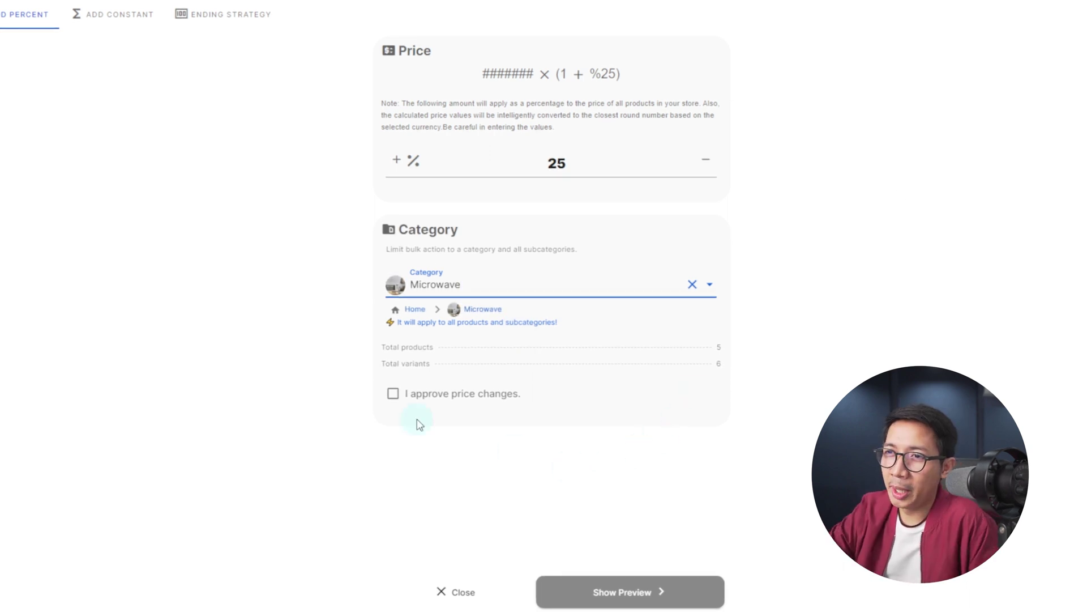
left_click(396, 397)
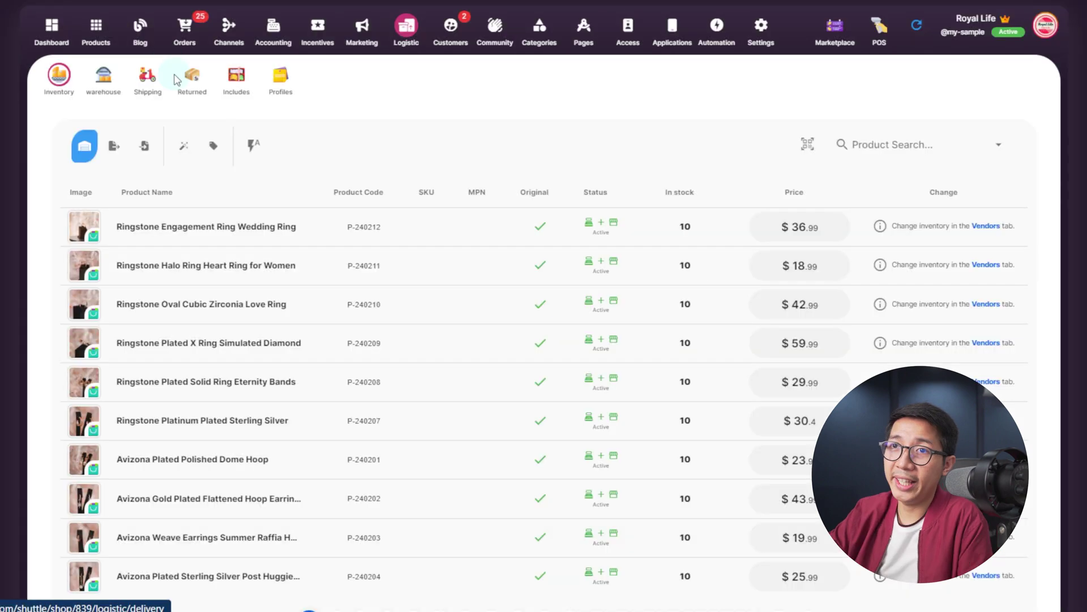
Open the Logistic shipping section and review the Motorbike method's couriers, distance and weight limits, and maximum package dimensions
left_click(149, 79)
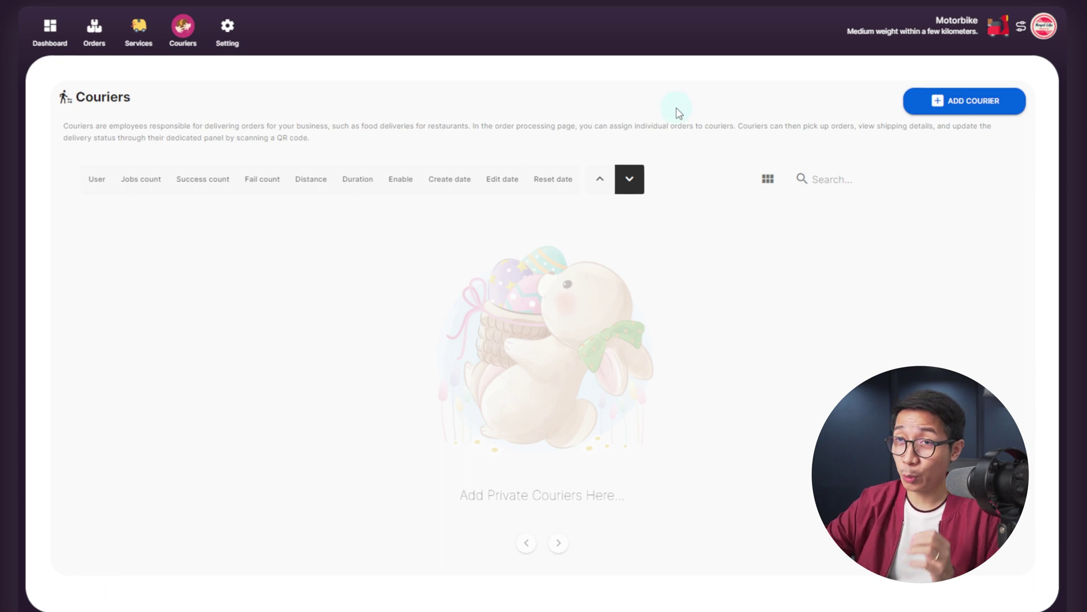
left_click(1008, 101)
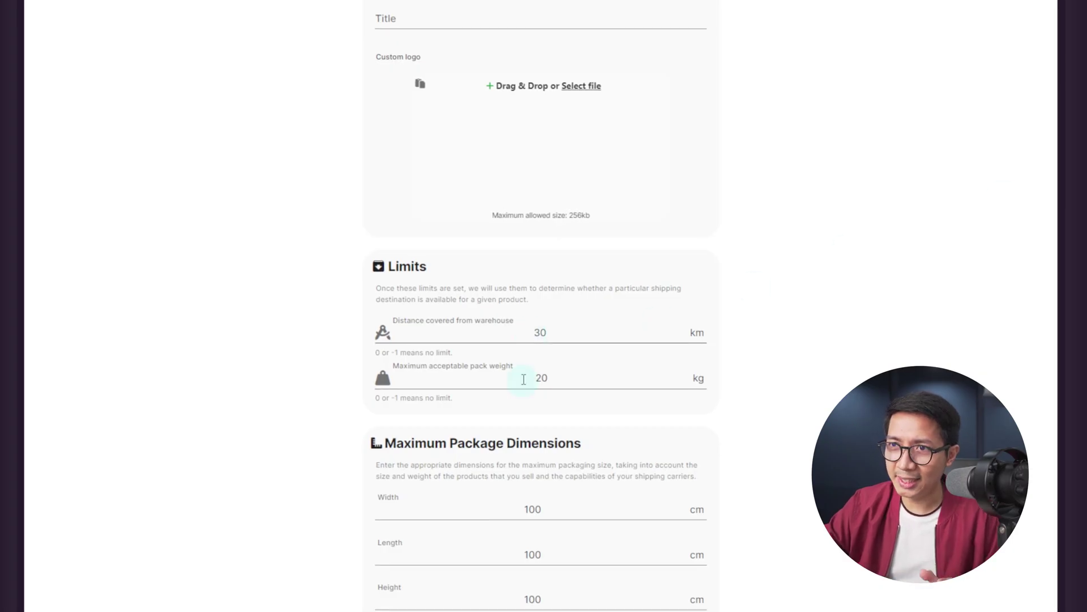
scroll(517, 381, "down", 5)
scroll(538, 306, "down", 3)
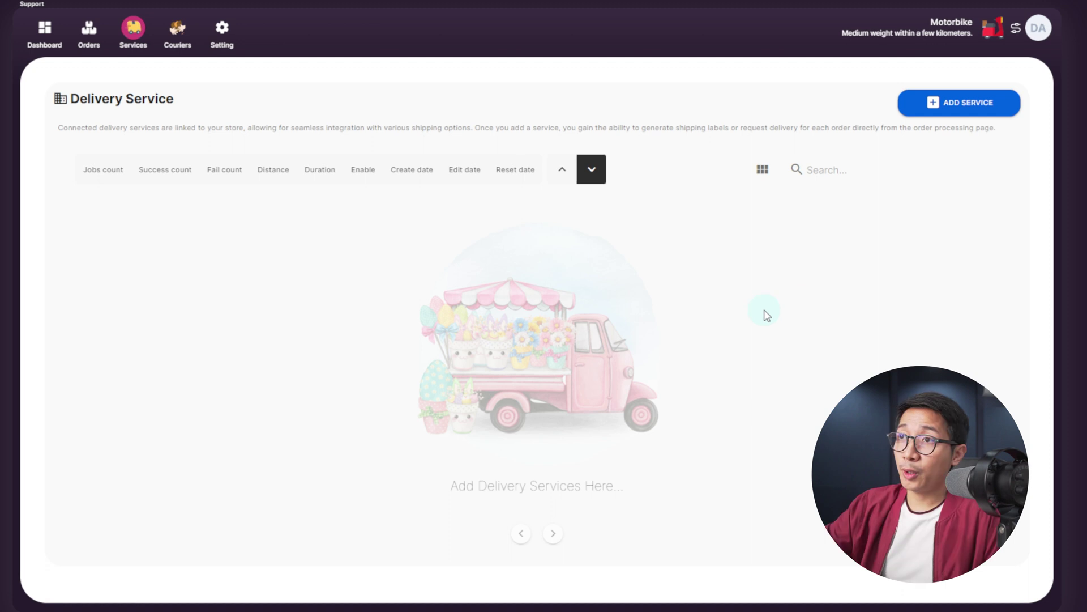
Start adding a delivery service to the Motorbike shipping method and choose Shippo
left_click(1003, 101)
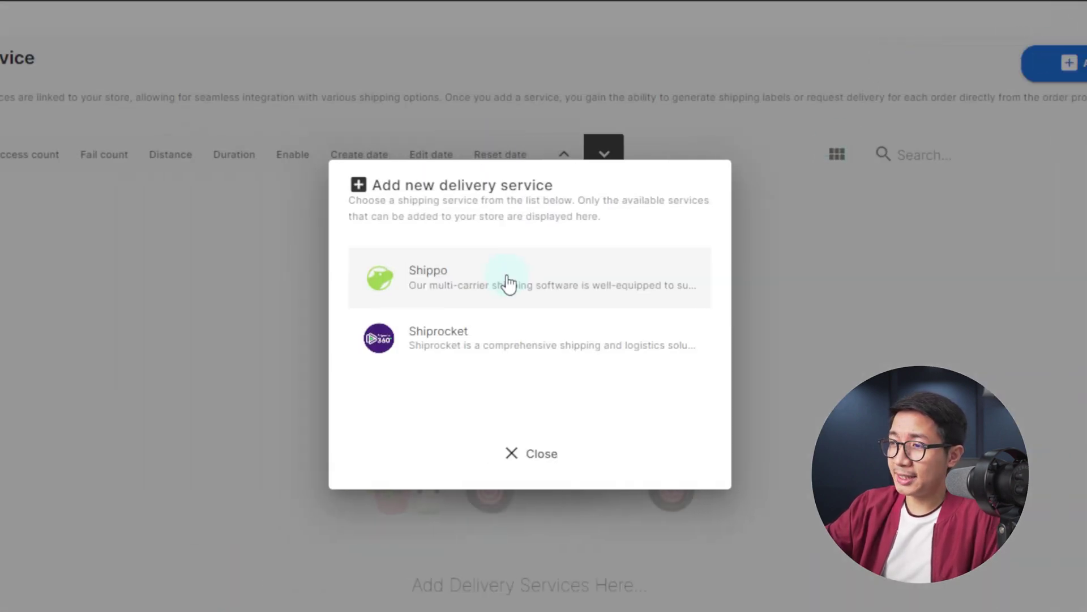
left_click(508, 282)
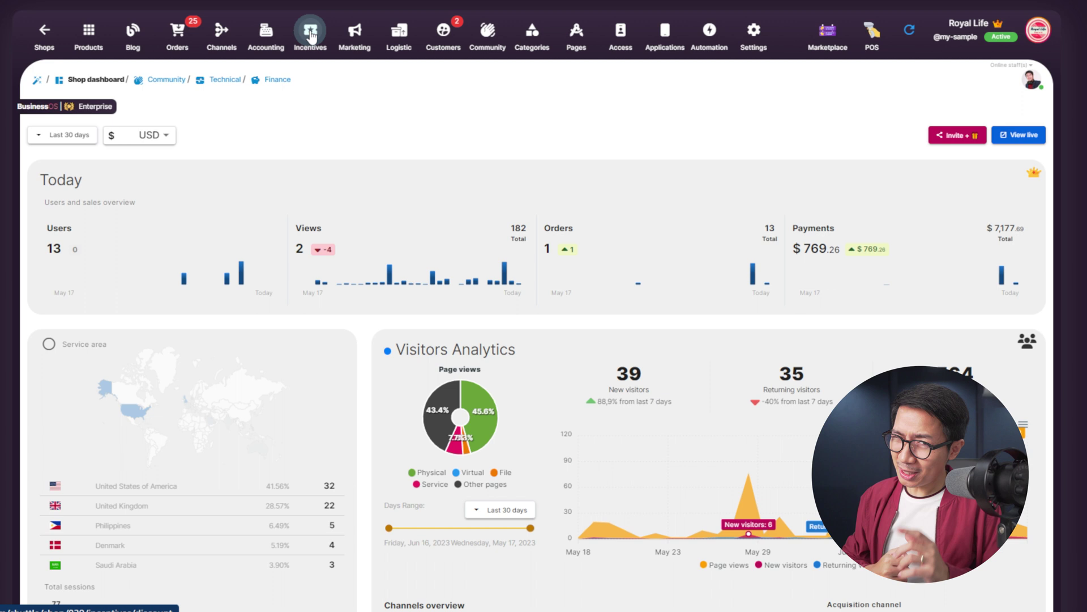
Look through the store's incentives: discount codes, coupons, offers, gift cards and lottery
left_click(311, 35)
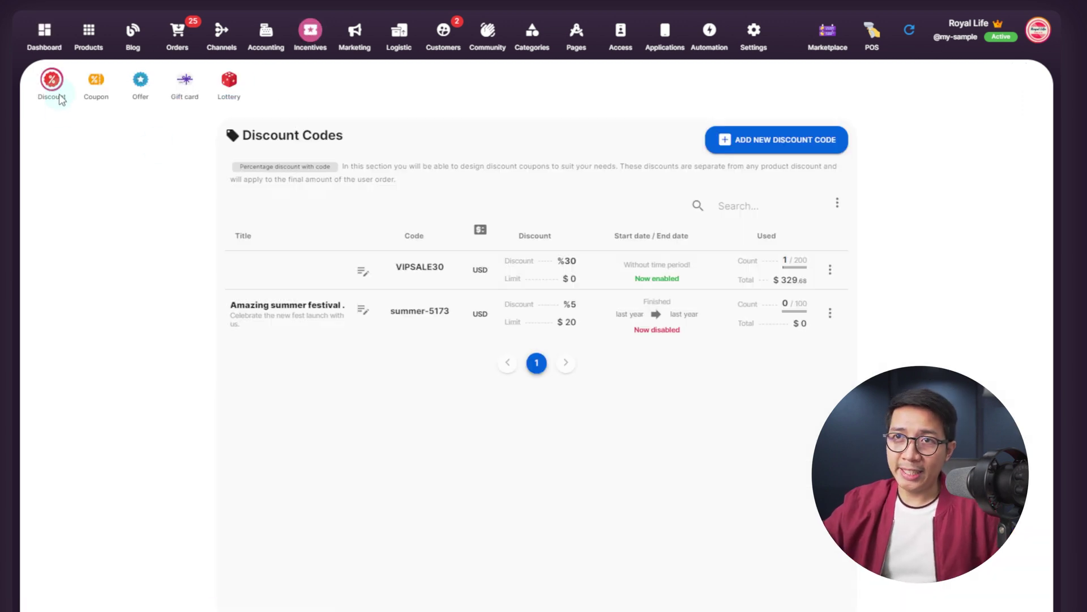
left_click(96, 82)
left_click(139, 84)
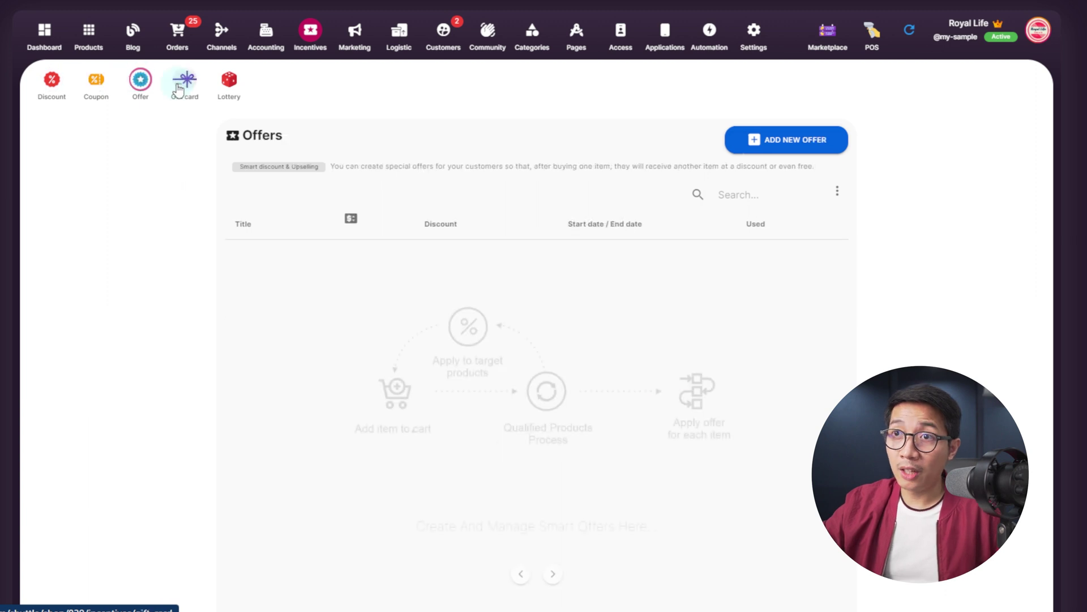
left_click(185, 82)
left_click(227, 82)
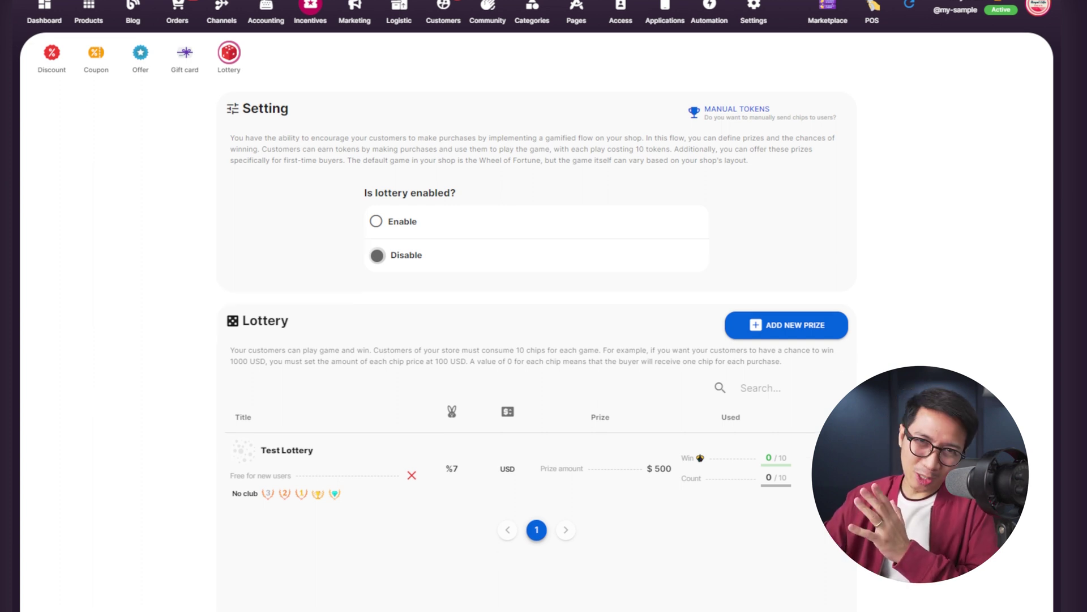
Select Enable for the lottery setting, open a new prize form and review its configuration, appearance and conditions
left_click(385, 221)
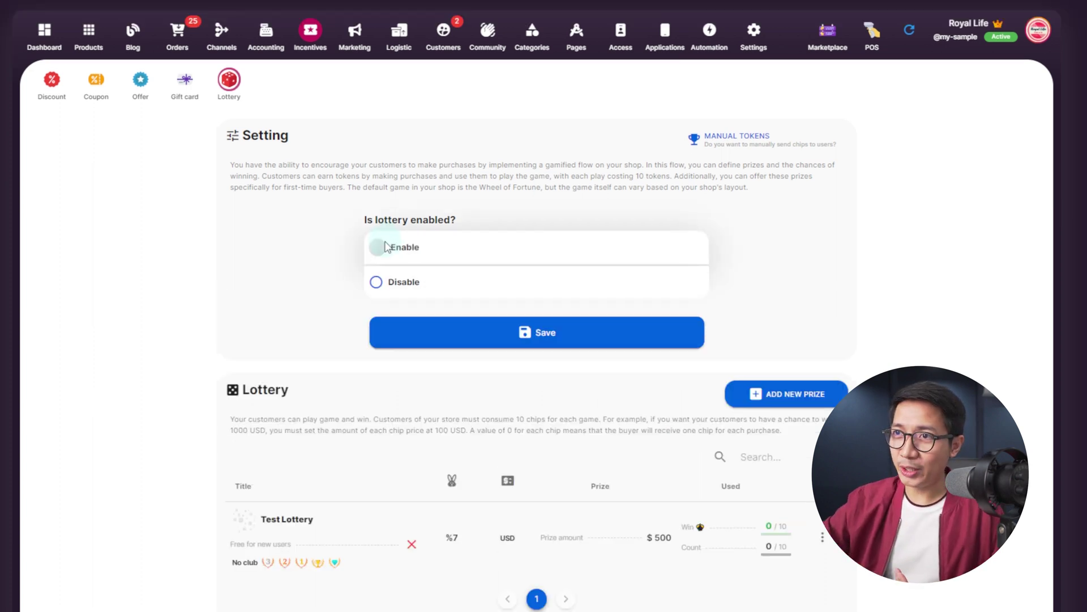
scroll(537, 306, "down", 4)
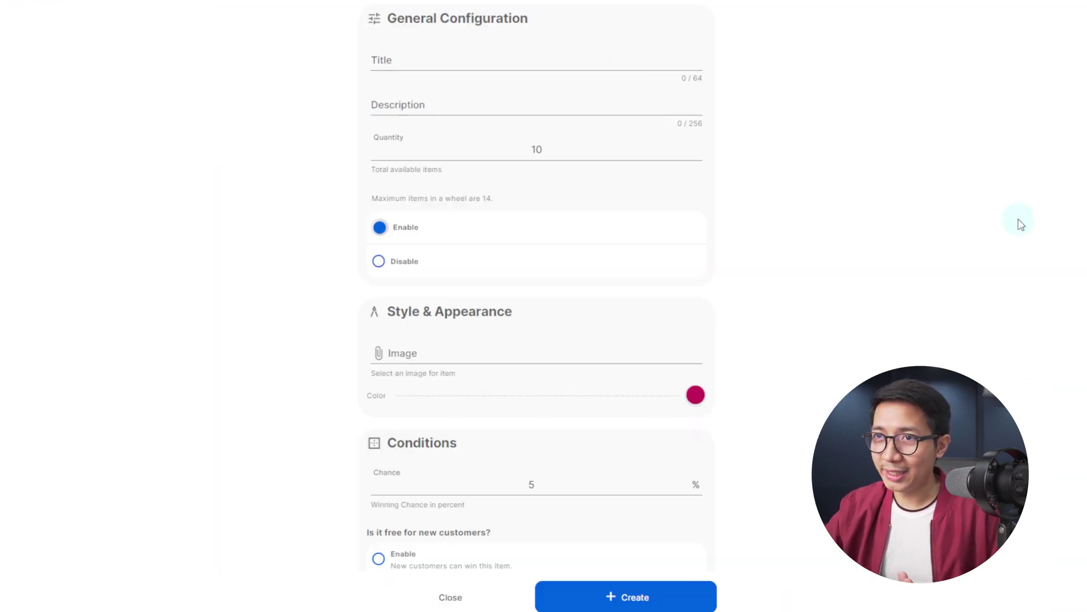
scroll(593, 306, "down", 2)
scroll(624, 184, "down", 3)
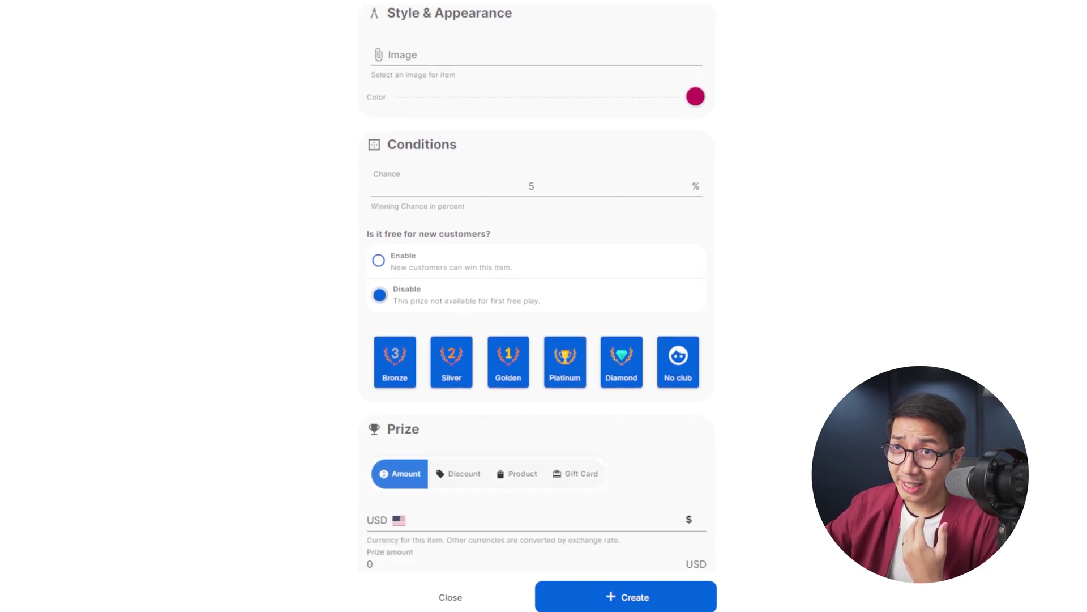
Try a winning chance of 0.001 percent for the new lottery prize, and replace it with 1 percent
left_click(623, 184)
key("Tab")
type("0.001")
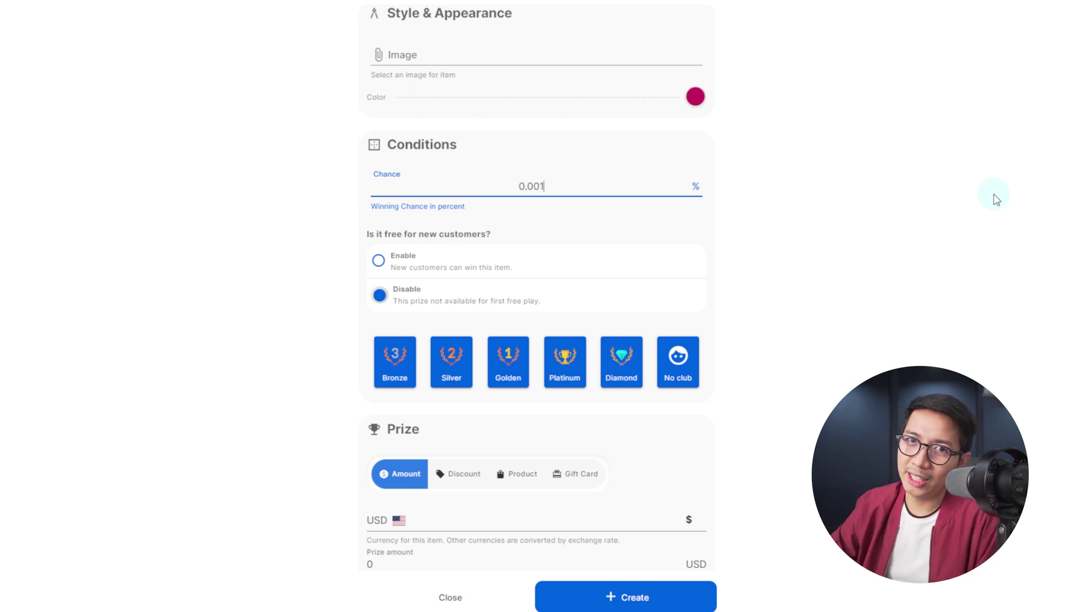
key("ctrl+a")
type("1")
Compare the Discount, Product and Gift Card prize types available for the new lottery prize
scroll(449, 393, "down", 3)
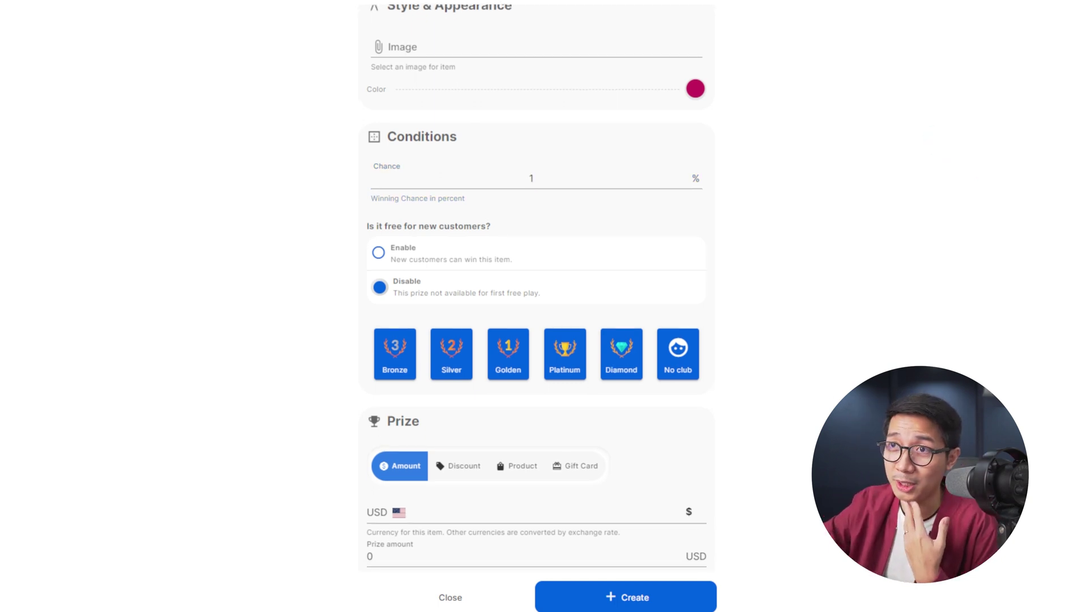
left_click(449, 393)
left_click(515, 392)
left_click(570, 394)
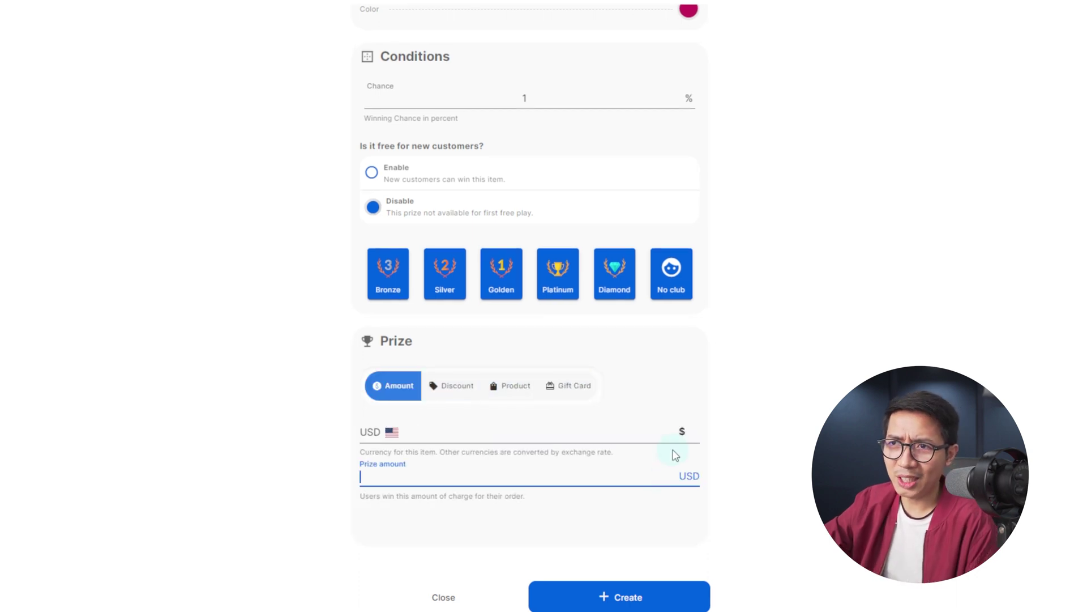
Toggle the No club, Diamond and Platinum customer groups in the lottery prize's conditions
left_click(679, 286)
left_click(621, 283)
left_click(554, 294)
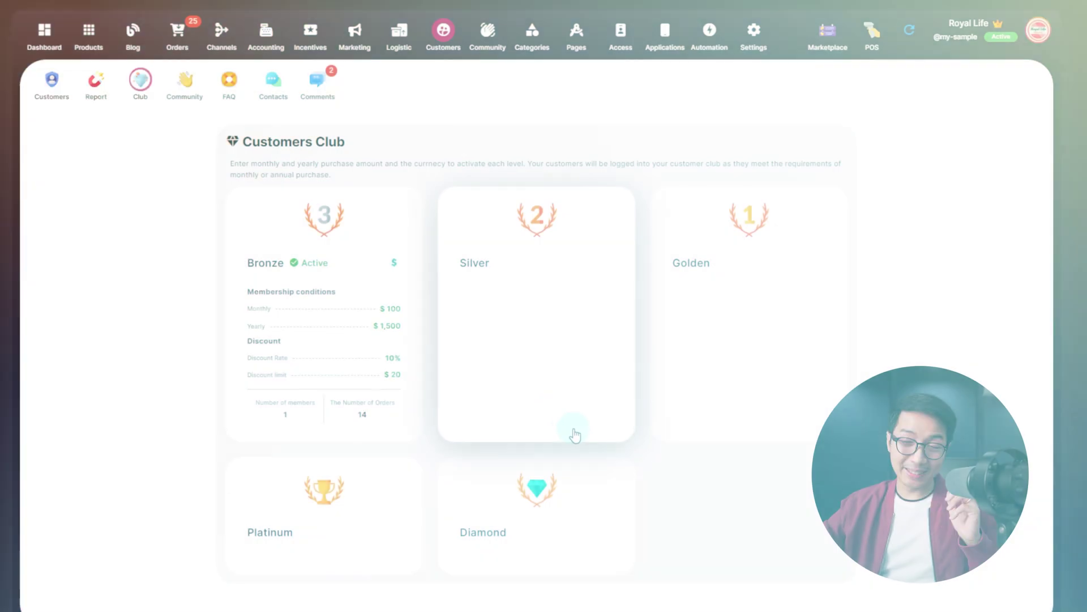
Visit the store's live community page from the customer community settings and begin a new topic in the Favorite Products category
left_click(186, 80)
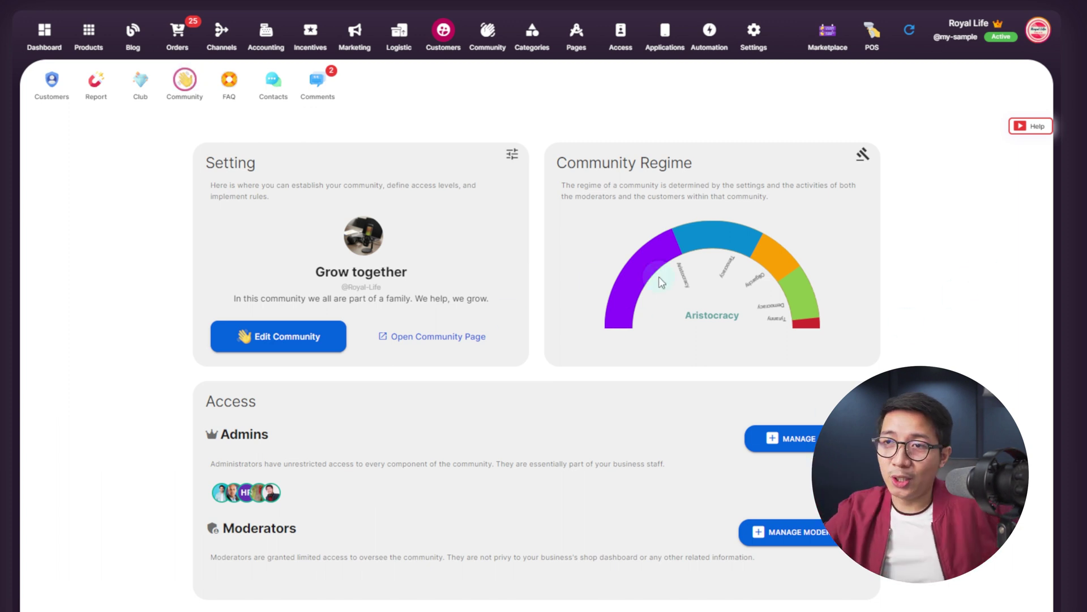
left_click(458, 333)
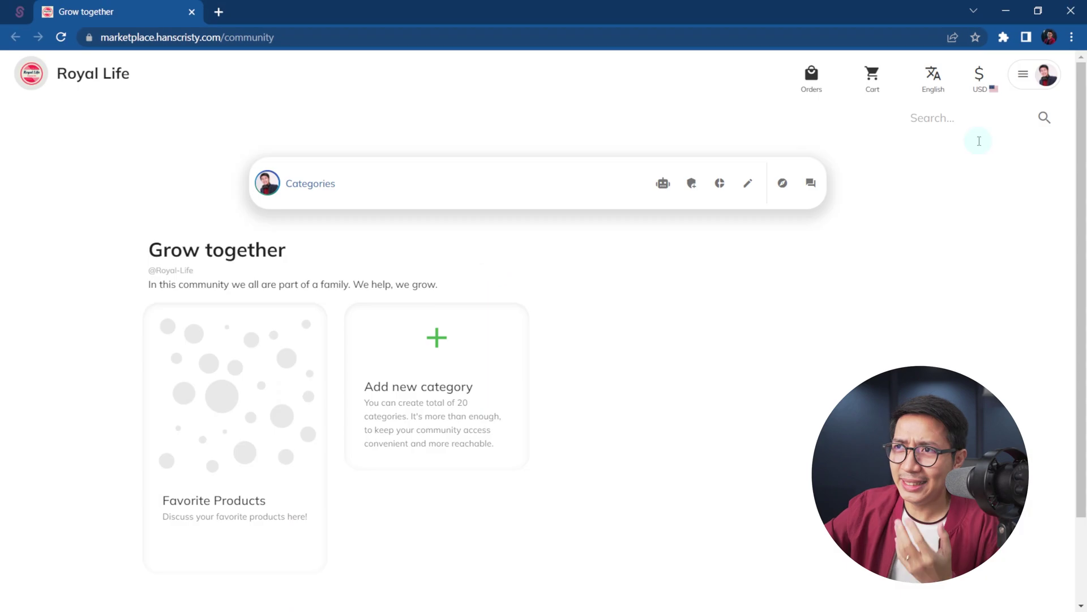
left_click(242, 386)
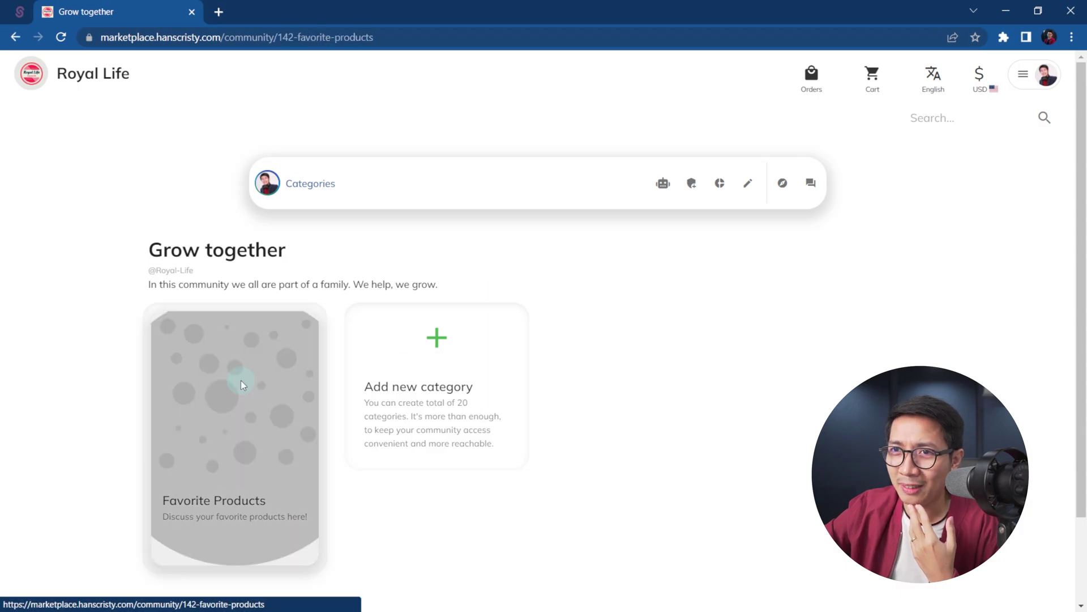
left_click(360, 329)
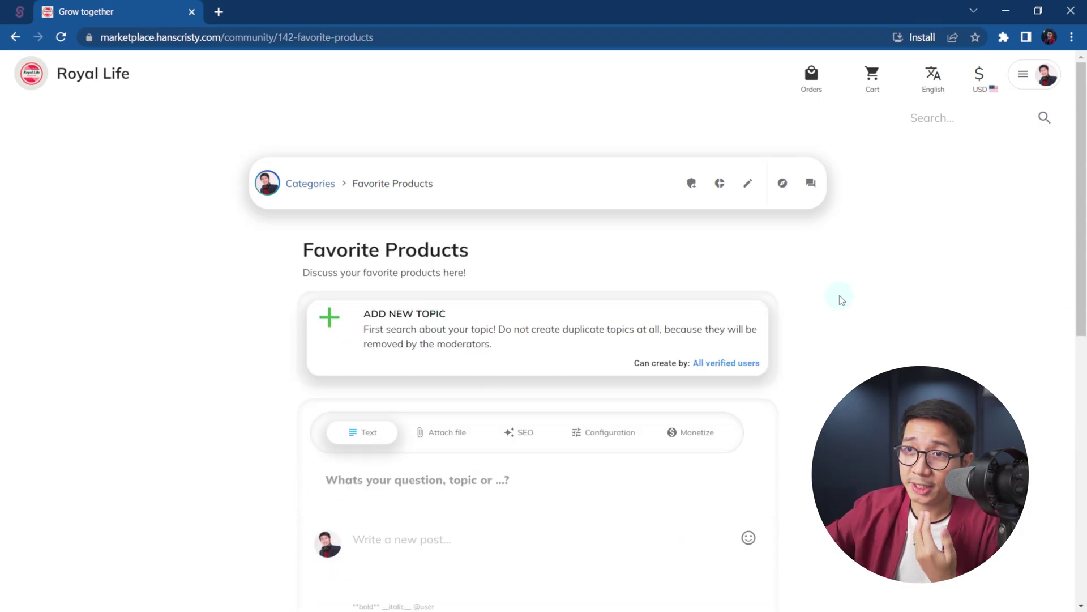
Examine the new topic composer, including its file attachment and SEO options
scroll(787, 441, "down", 3)
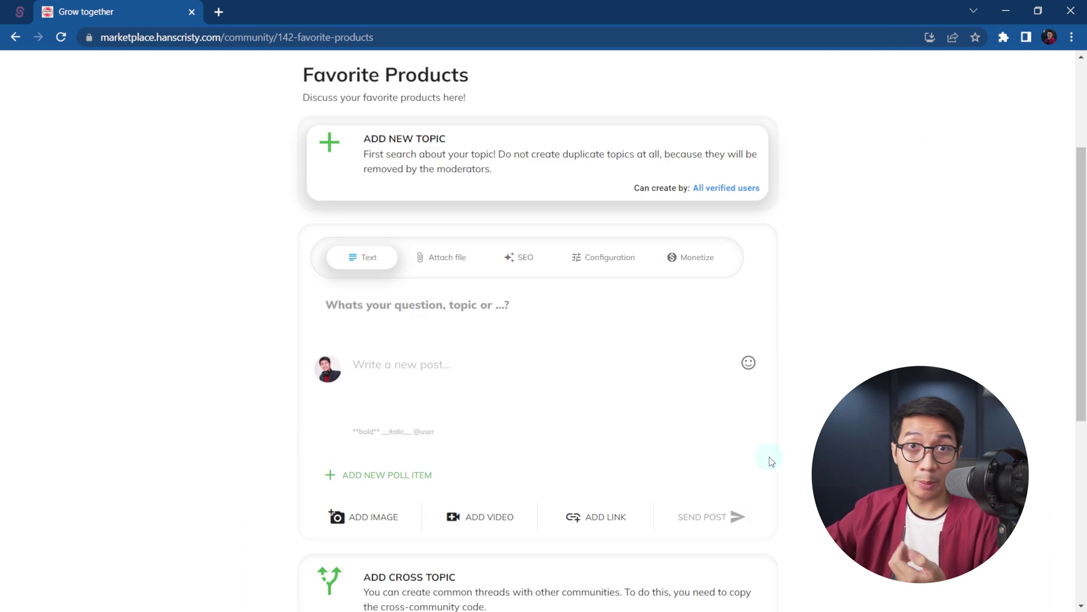
left_click(453, 258)
left_click(519, 323)
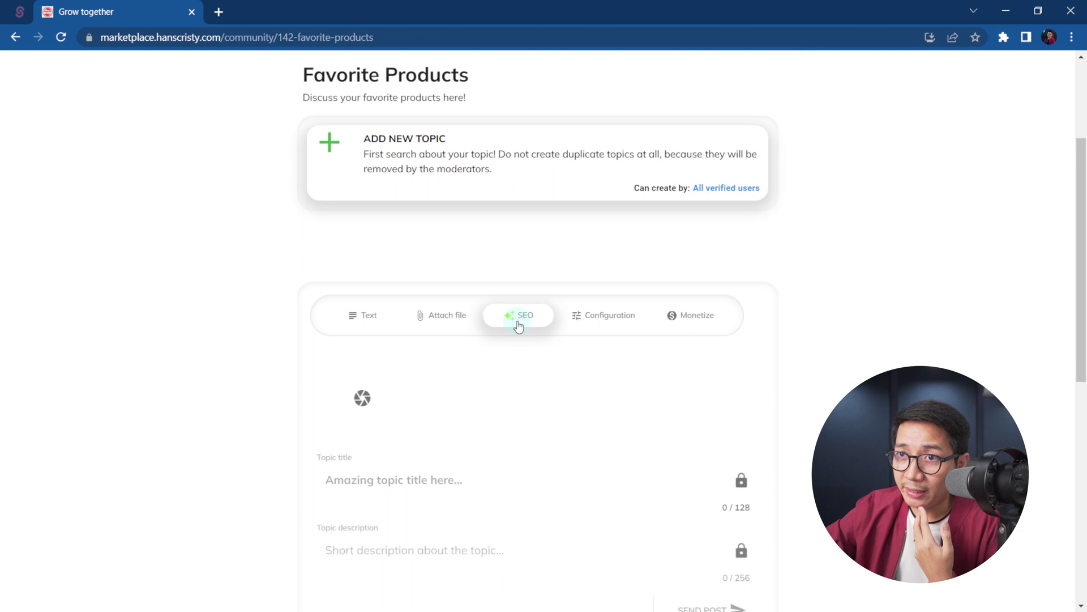
scroll(519, 326, "up", 7)
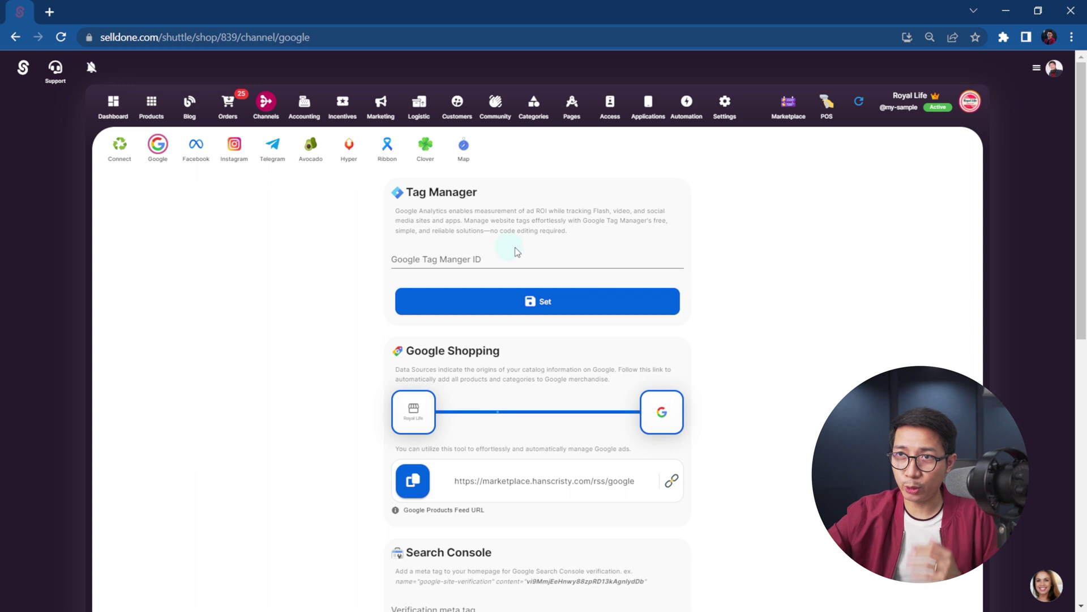
View the store's Facebook channel and its marketing campaigns
left_click(197, 155)
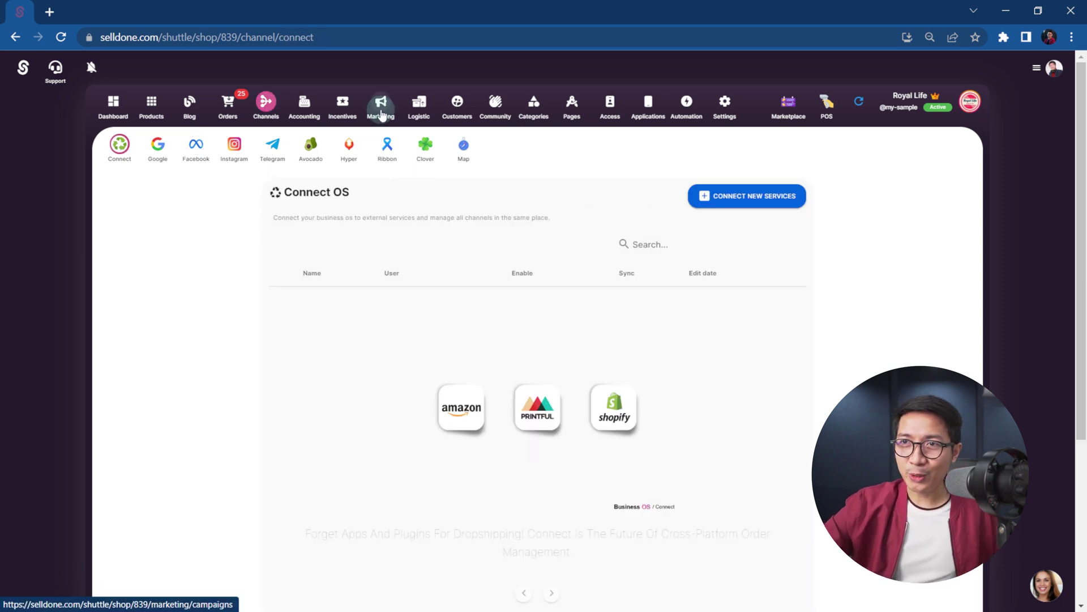
left_click(382, 116)
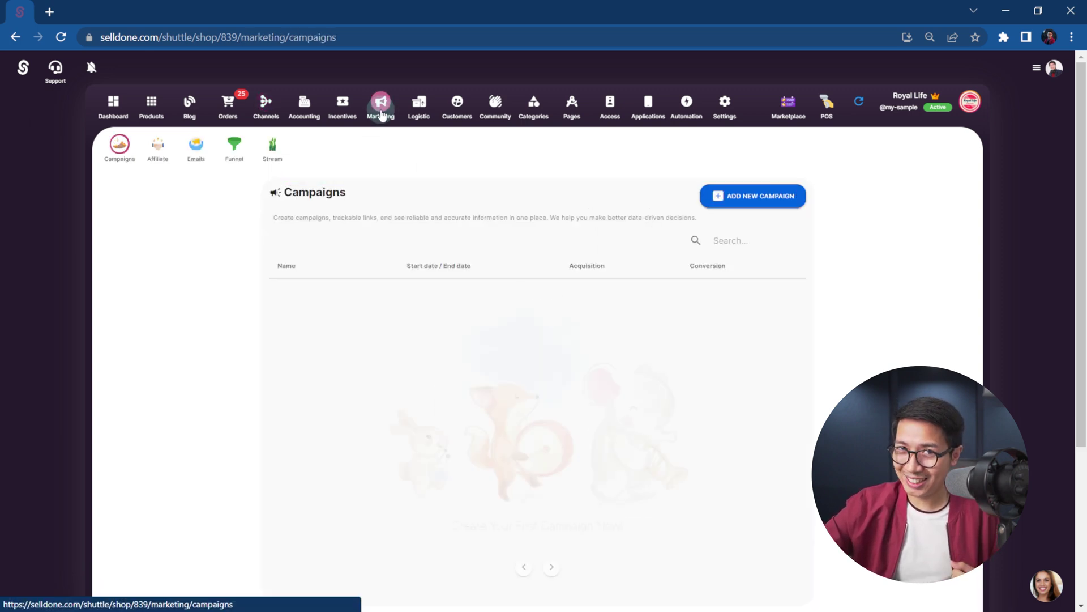
Create a new affiliate partner in the Marketing section and enter the partner's name
left_click(158, 157)
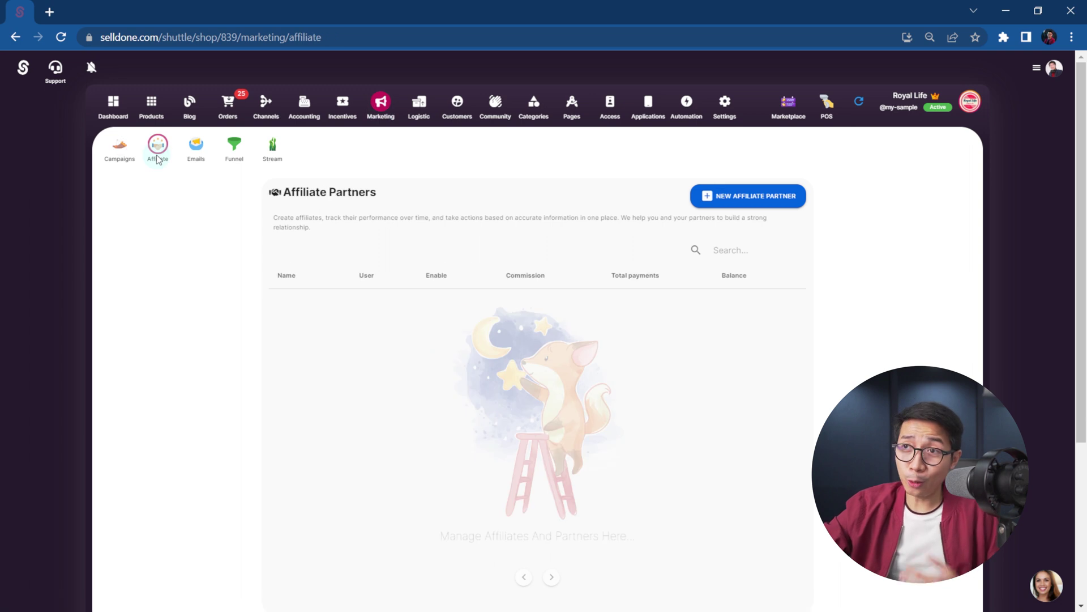
left_click(757, 198)
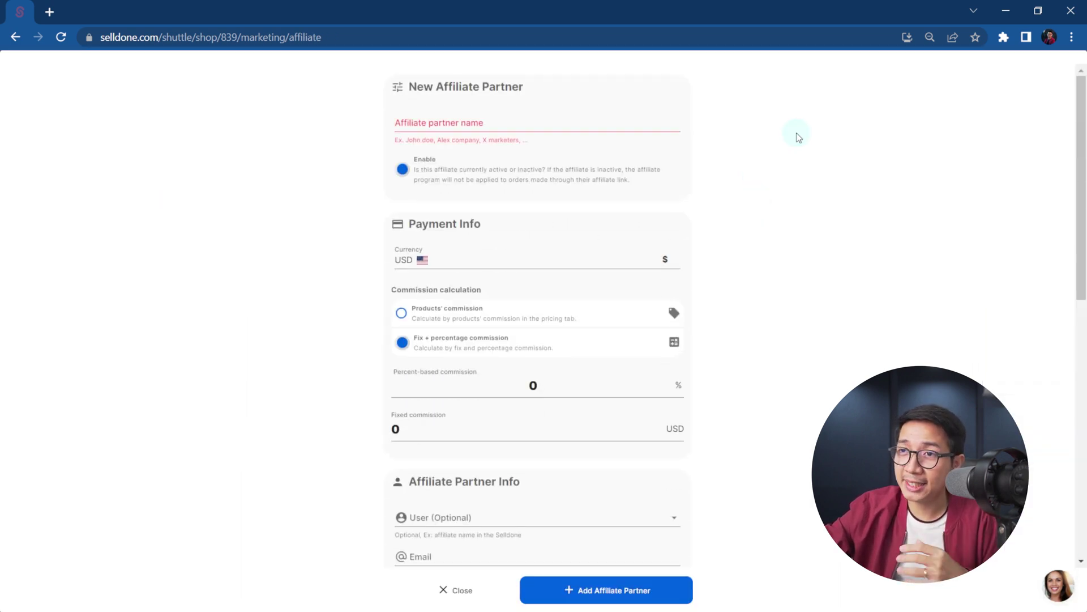
left_click(525, 127)
type("Bo")
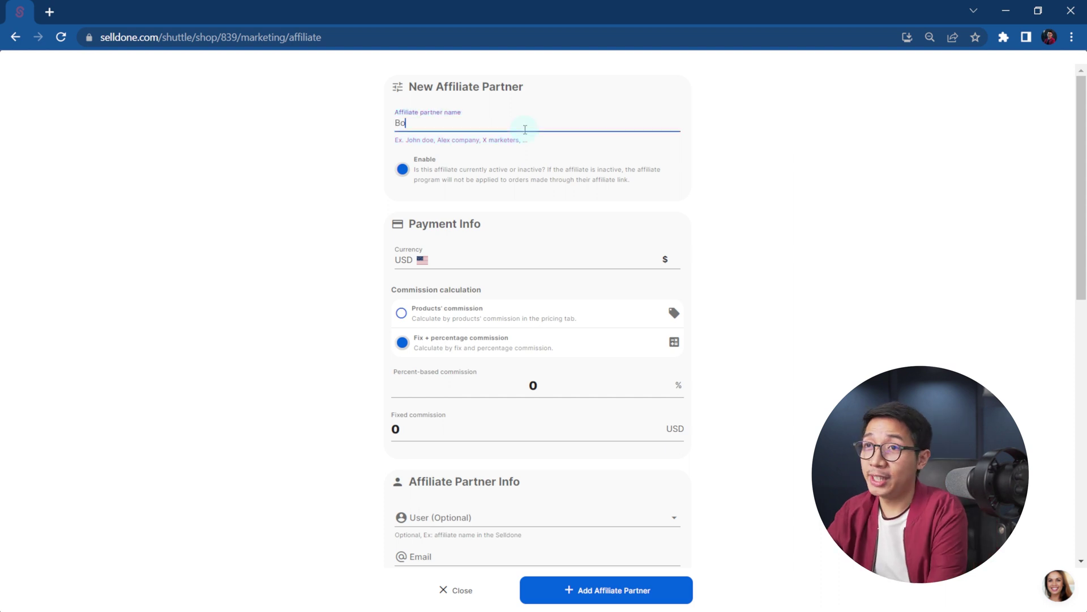
type("b")
Set the affiliate's fixed commission to 50 USD and, after trying 30 percent, the percent-based commission to 0, and review the remaining partner options
left_click(477, 380)
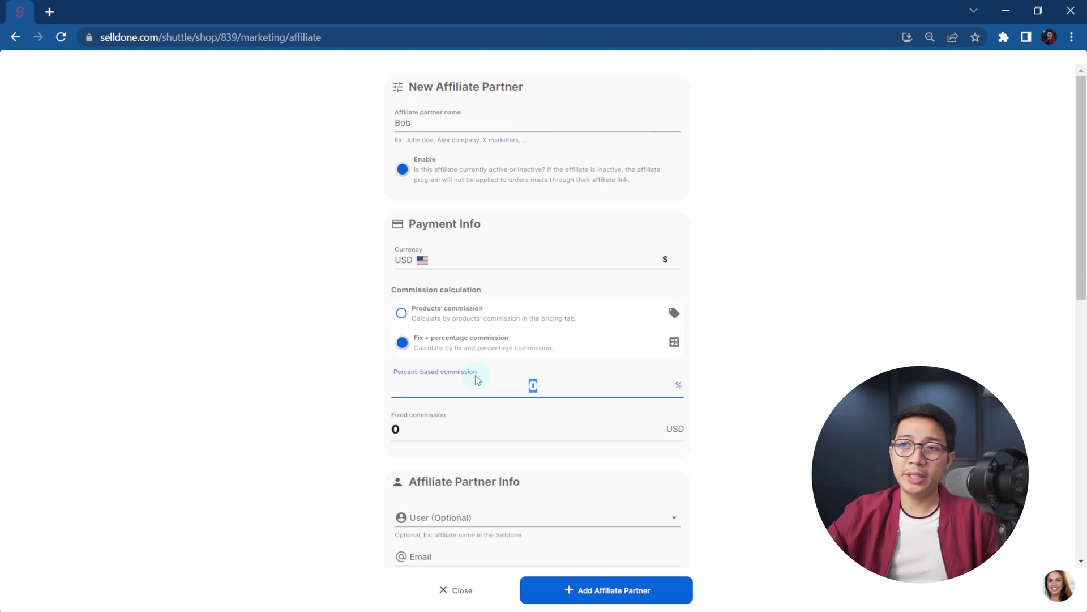
type("30")
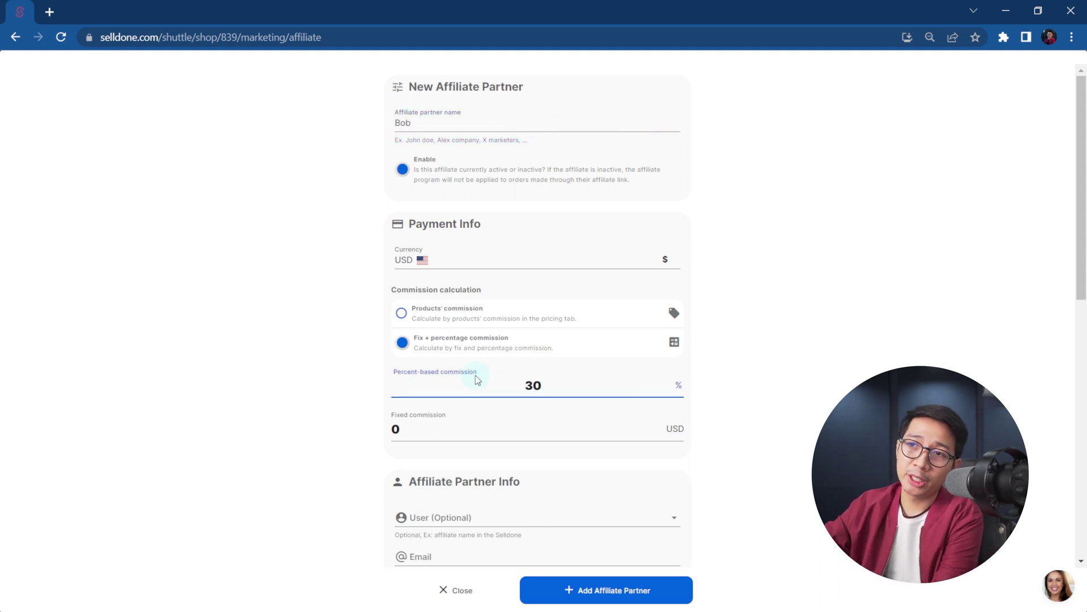
left_click(418, 420)
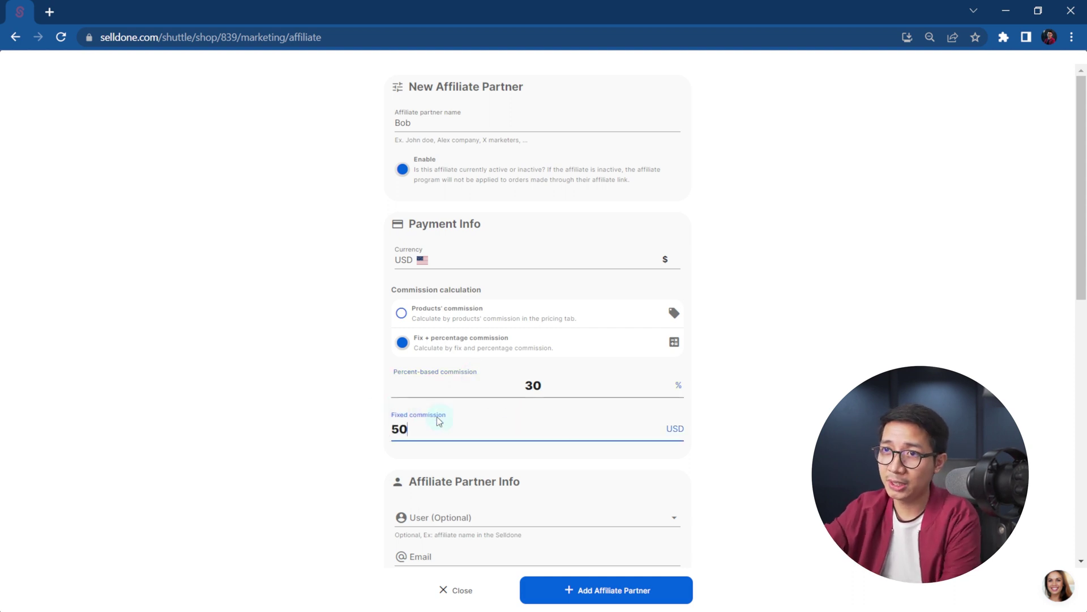
left_click(527, 385)
type("0")
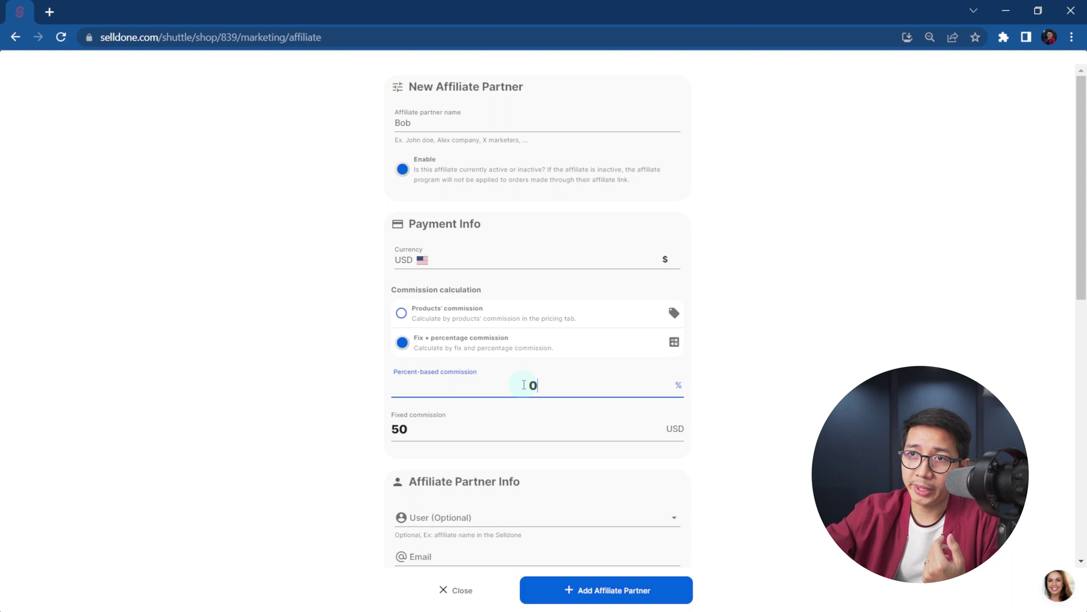
scroll(1085, 526, "down", 10)
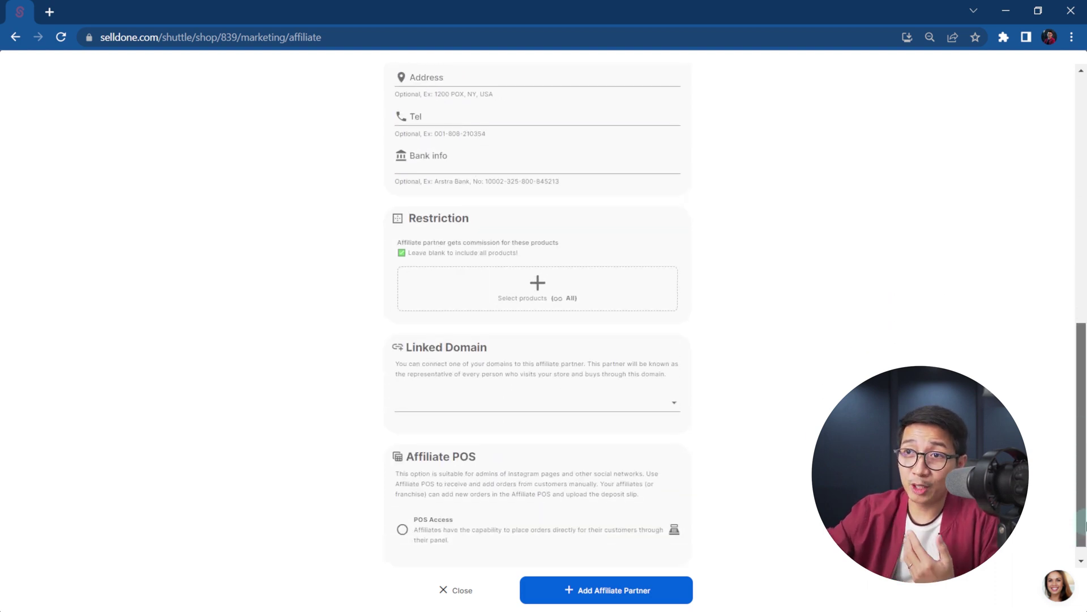
scroll(597, 241, "down", 1)
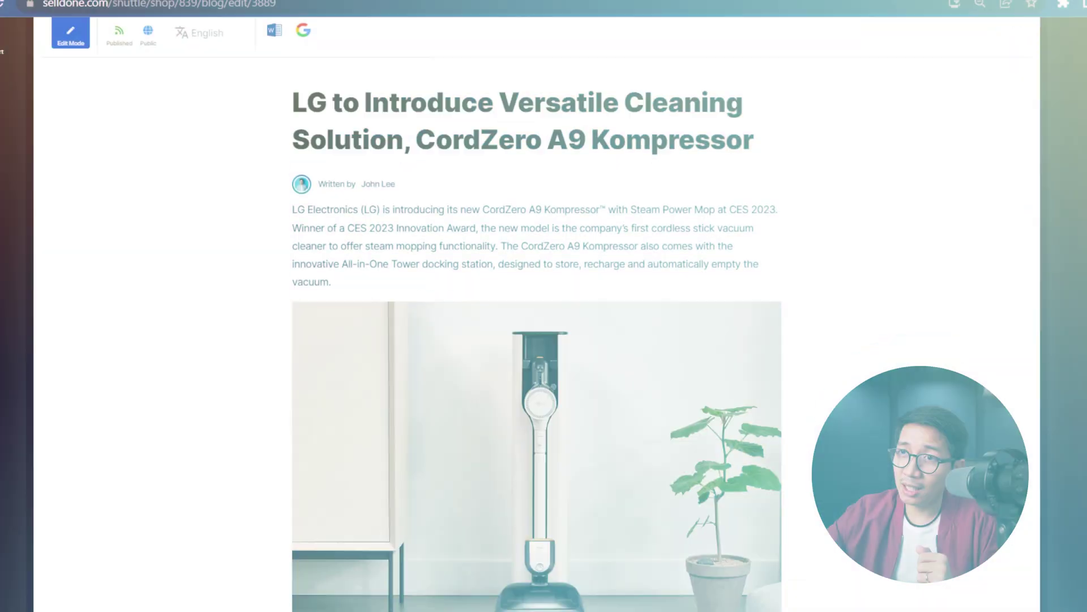
Look through the LG CordZero blog article, and start a new article titled "Title]"
scroll(537, 306, "down", 15)
scroll(537, 306, "down", 3)
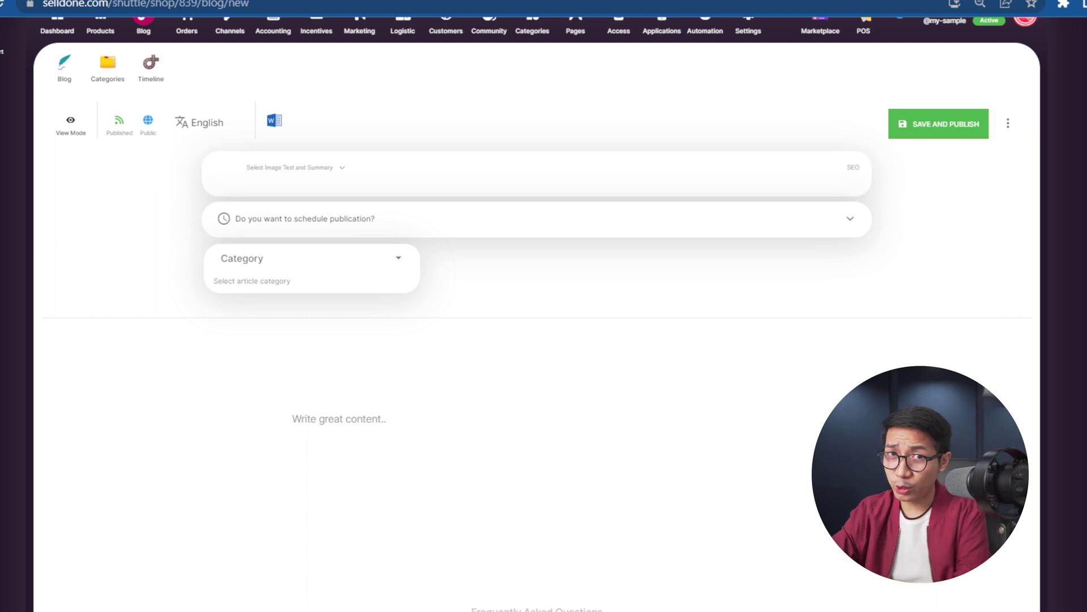
left_click(293, 363)
type("Title]")
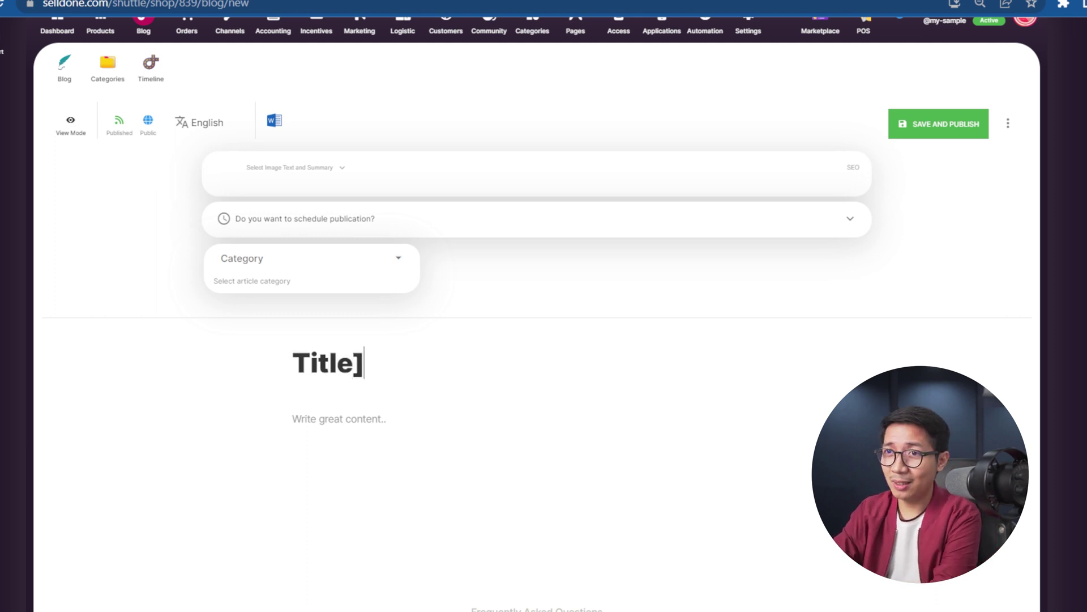
Correct the article title to "Title" and add a "Subtitle" line below it formatted as an H2 heading
key("BackSpace")
key("Return")
type("Subtitle")
left_click_drag(329, 429, 273, 450)
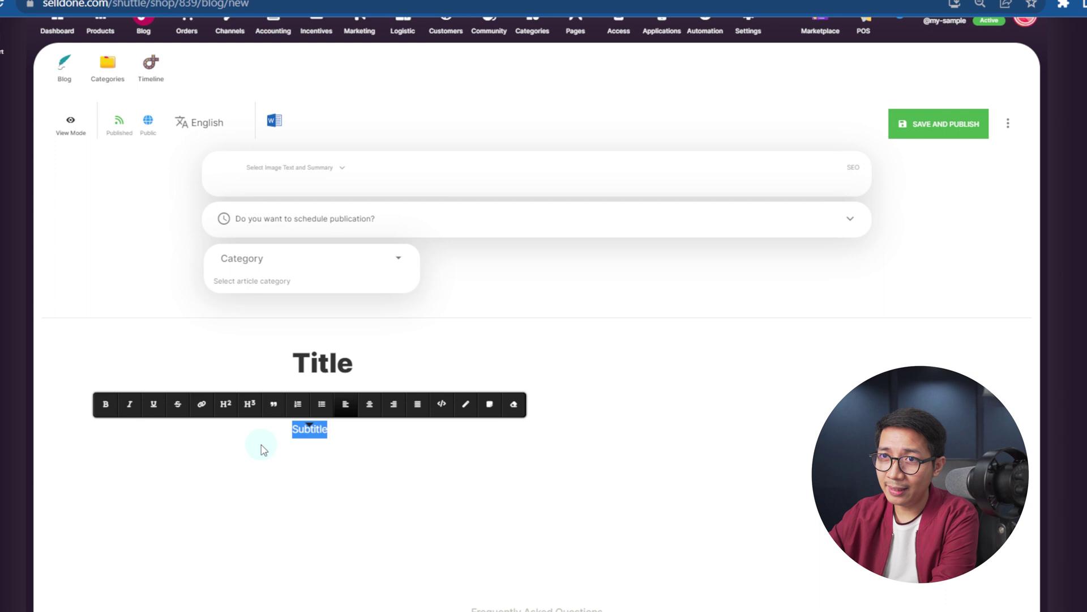
left_click(226, 404)
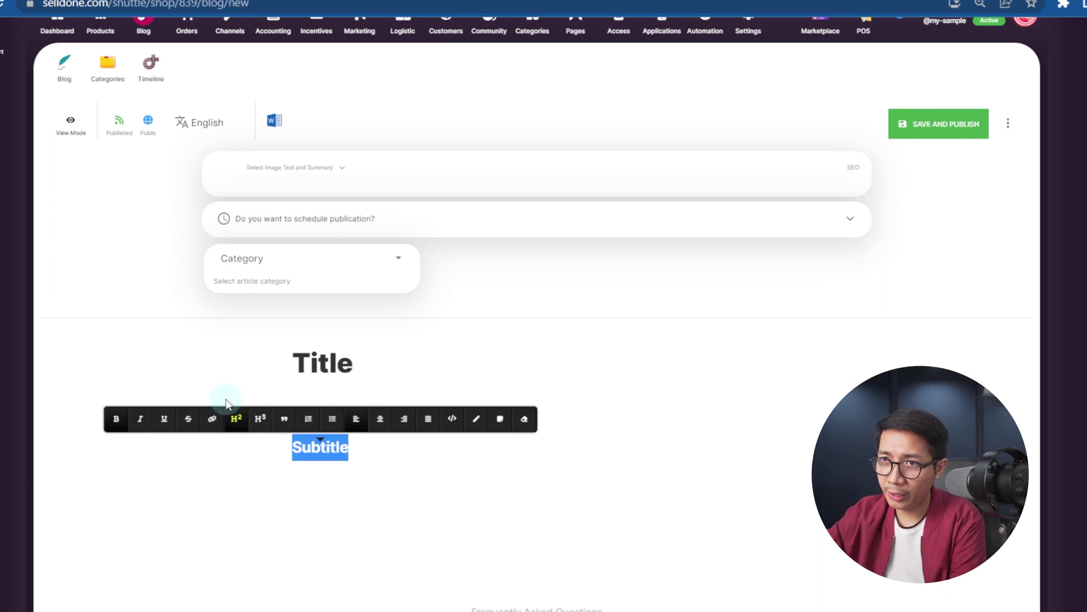
left_click(376, 461)
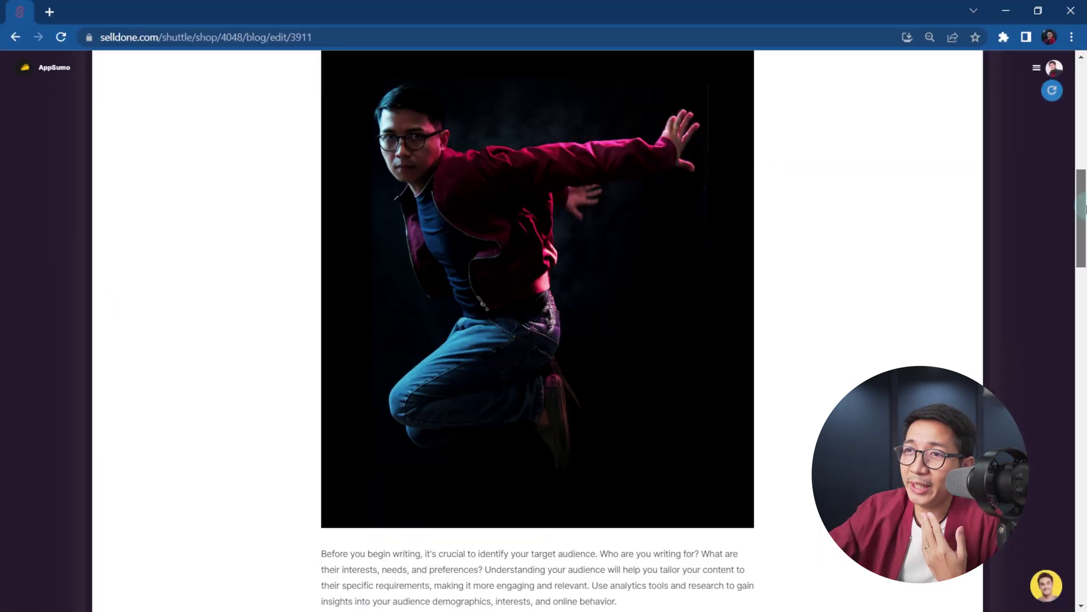
Look through the article on writing a blog in 2023, both in the editor and on its published page
scroll(1085, 244, "down", 4)
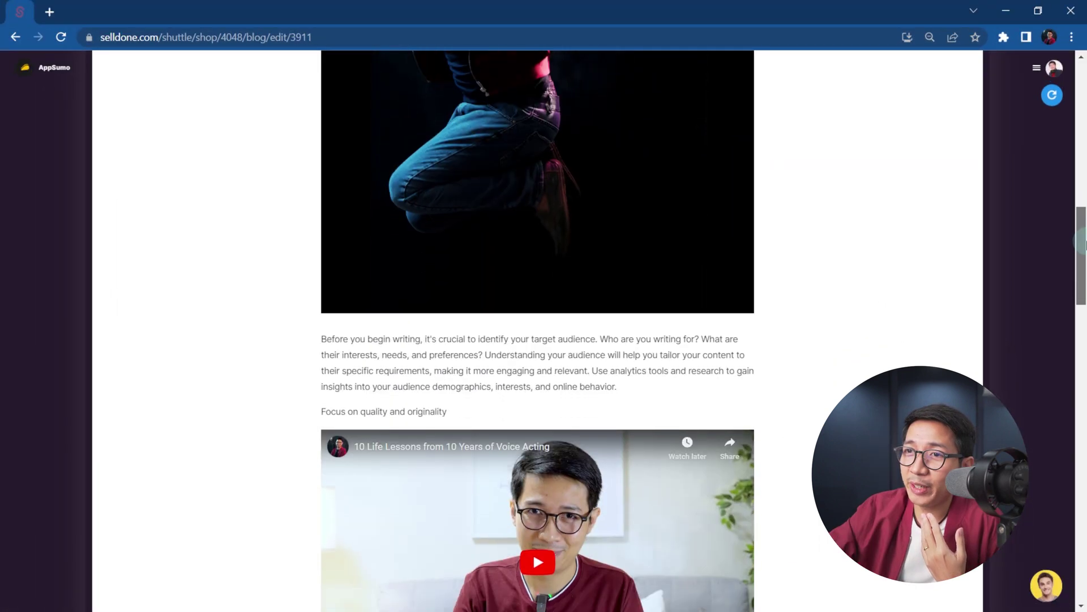
scroll(1084, 243, "down", 10)
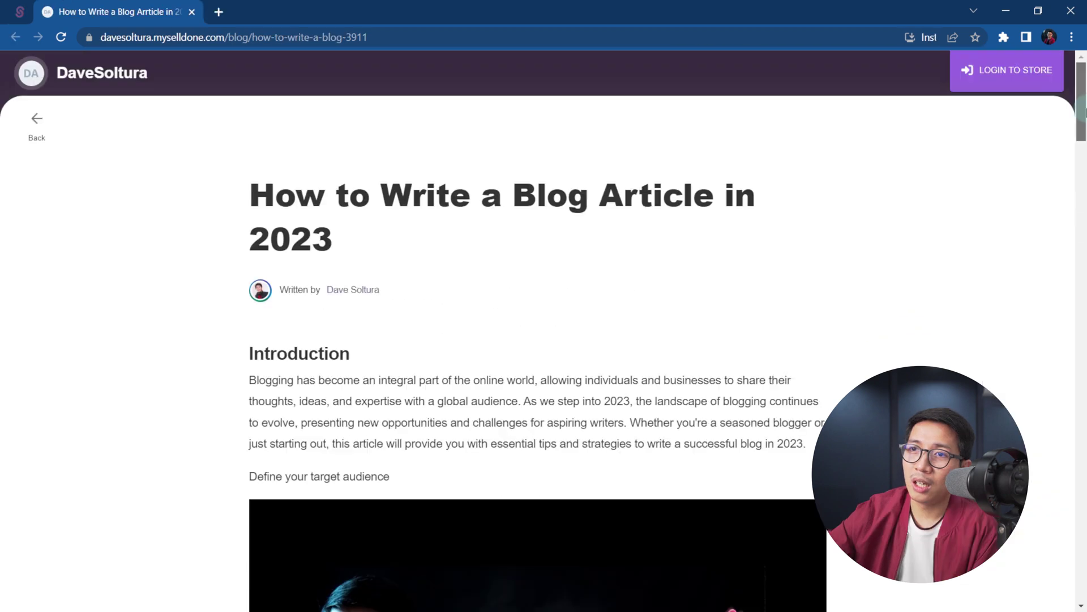
left_click_drag(1085, 113, 922, 262)
scroll(927, 266, "down", 10)
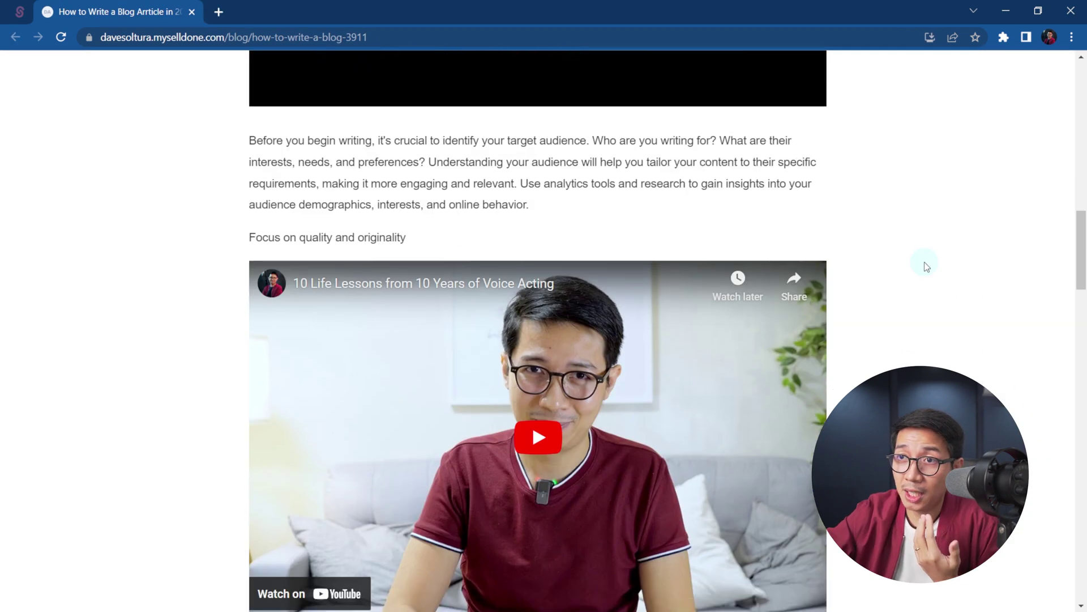
scroll(927, 266, "down", 10)
scroll(927, 267, "down", 5)
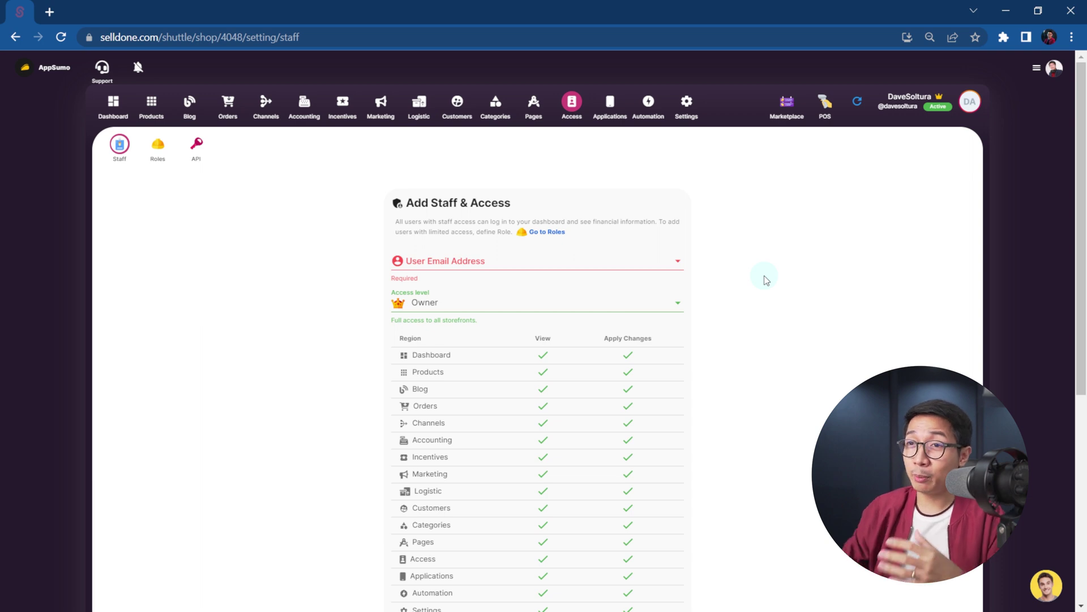
Compare staff permissions by switching the access level through Product Manager and Financial Manager to Content Management
left_click(660, 294)
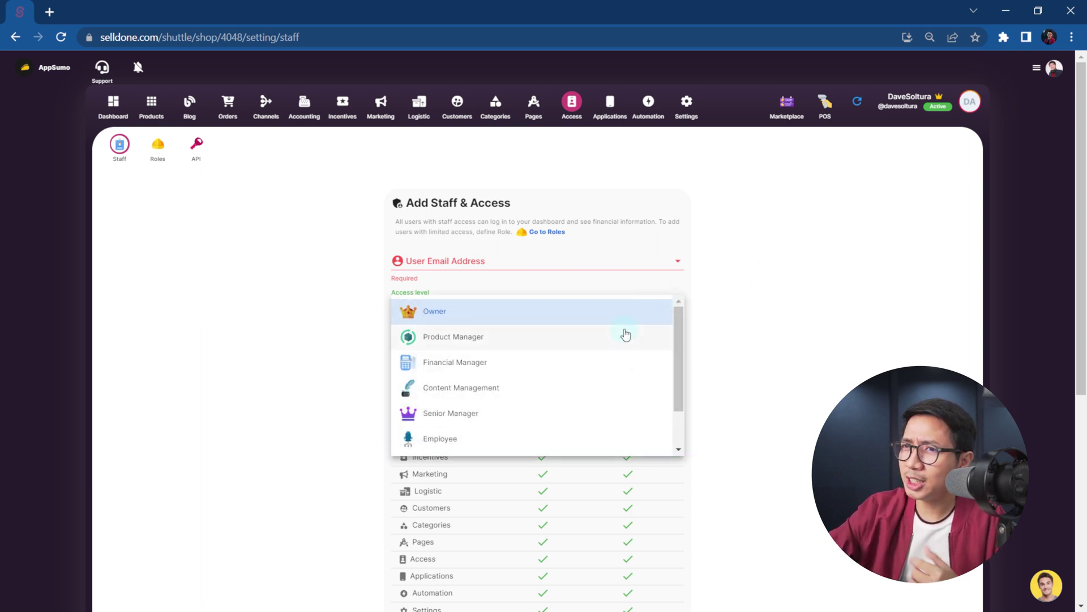
left_click(601, 344)
scroll(626, 413, "down", 1)
scroll(625, 413, "up", 1)
left_click(561, 298)
left_click(548, 359)
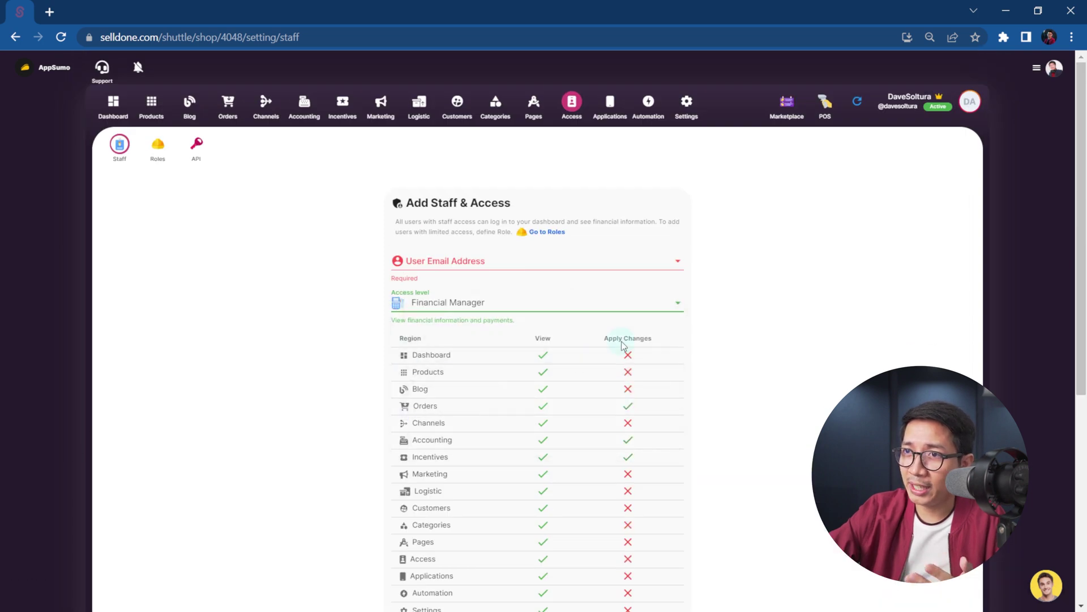
scroll(625, 347, "down", 1)
left_click(561, 265)
left_click(539, 349)
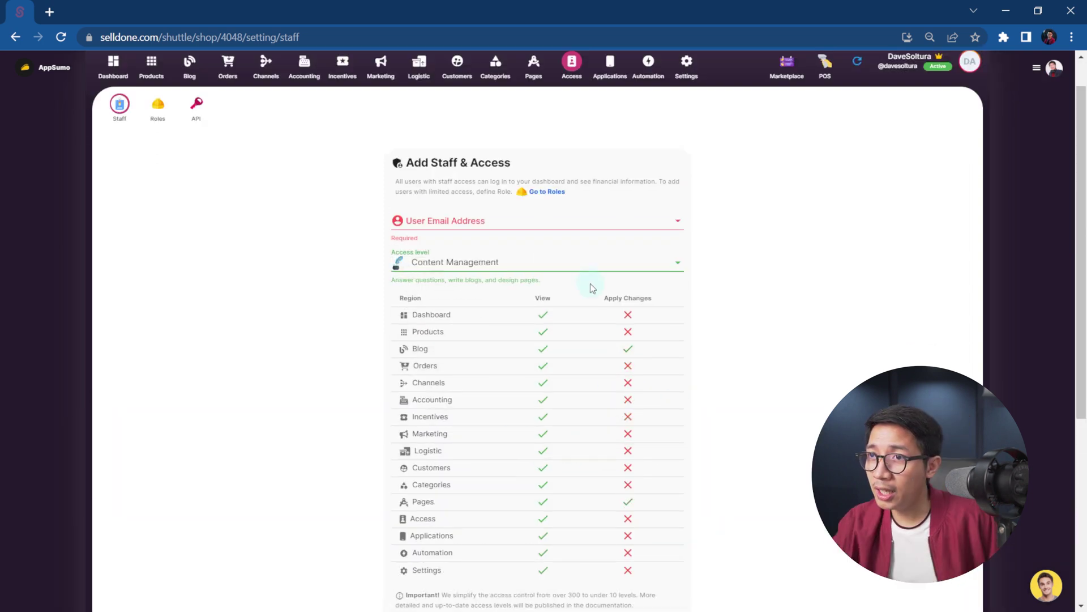
left_click(584, 286)
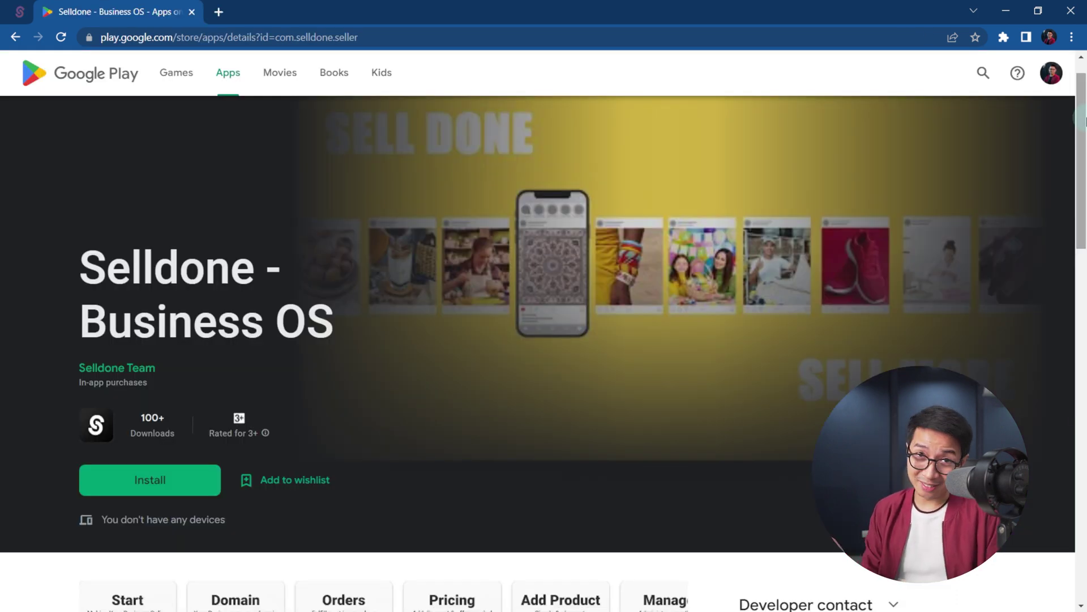
Look over the Selldone - Business OS app's Google Play page and browse its screenshots
scroll(1085, 159, "down", 3)
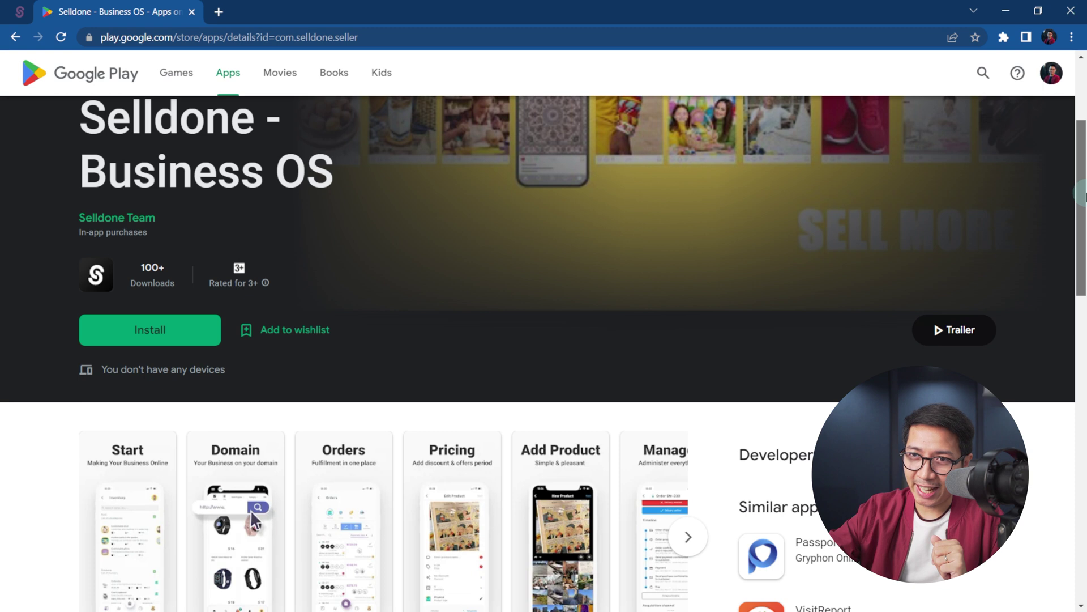
scroll(1085, 197, "down", 3)
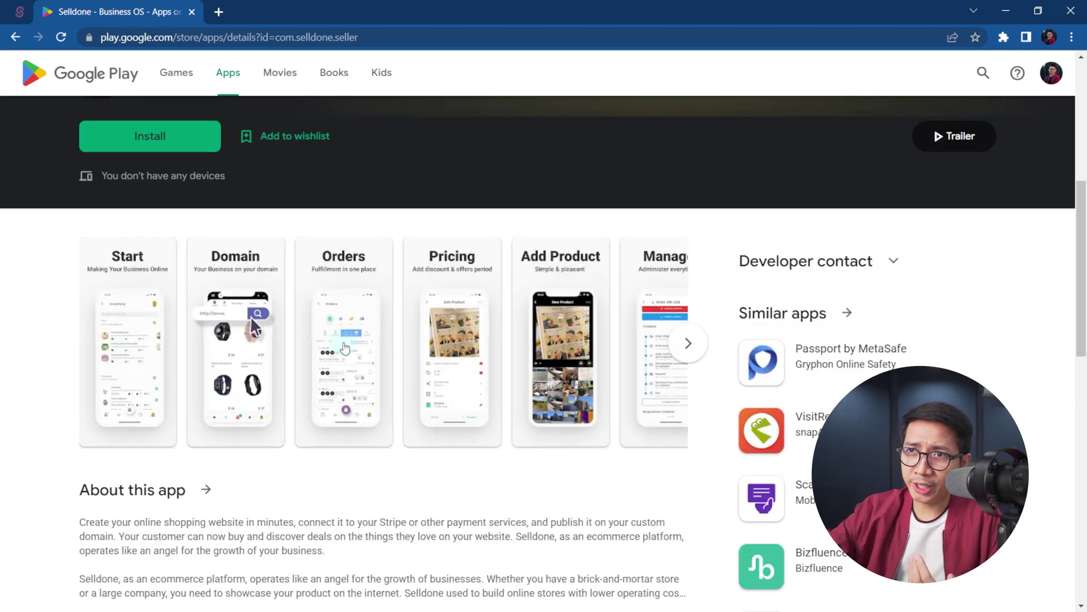
left_click(689, 343)
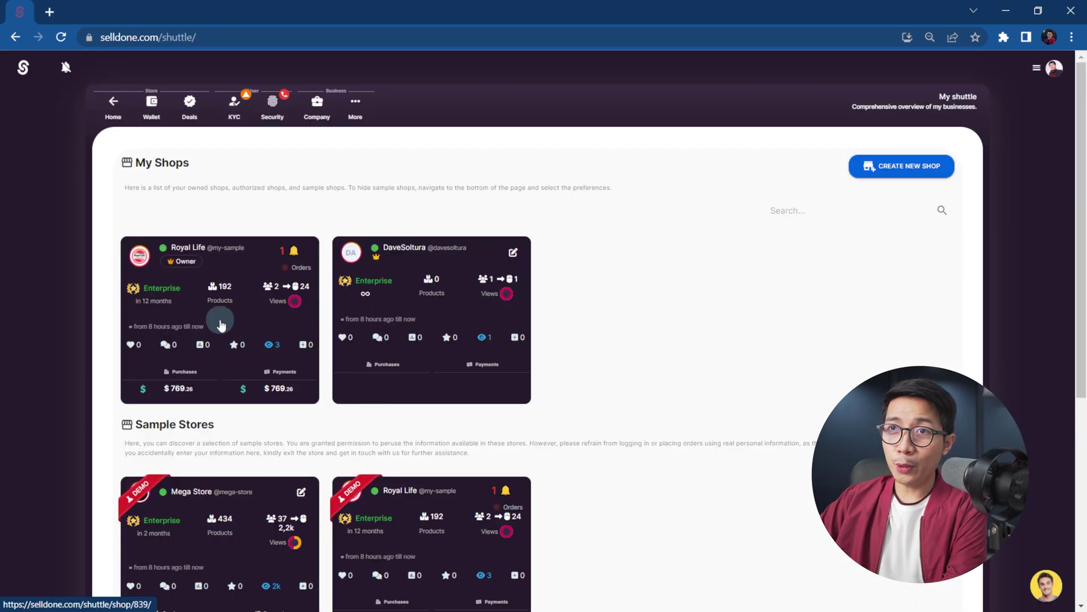
Open the business model settings of the Royal Life shop
left_click(216, 317)
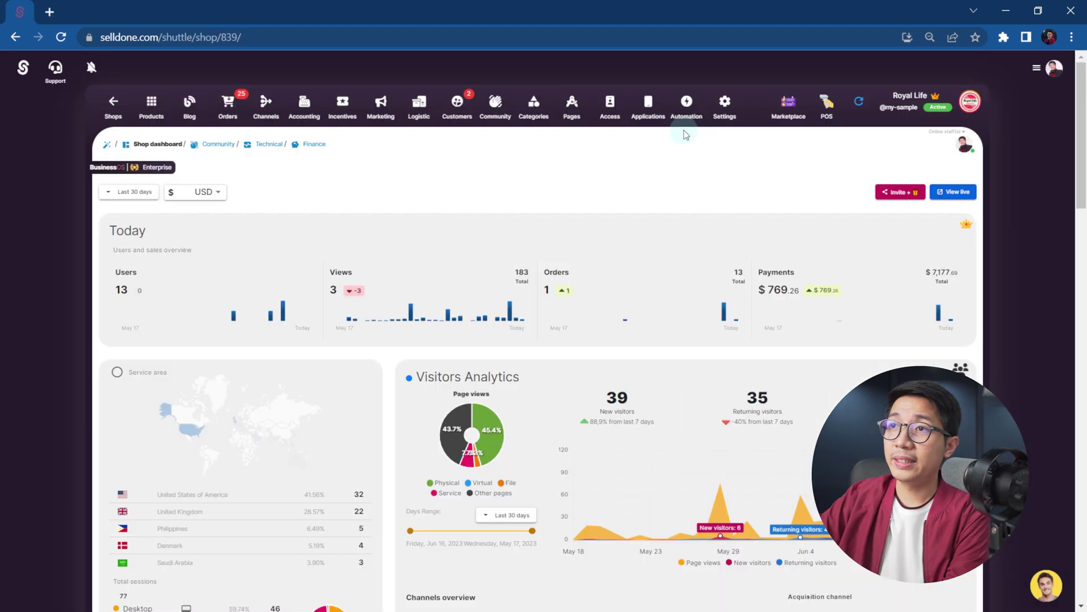
left_click(723, 111)
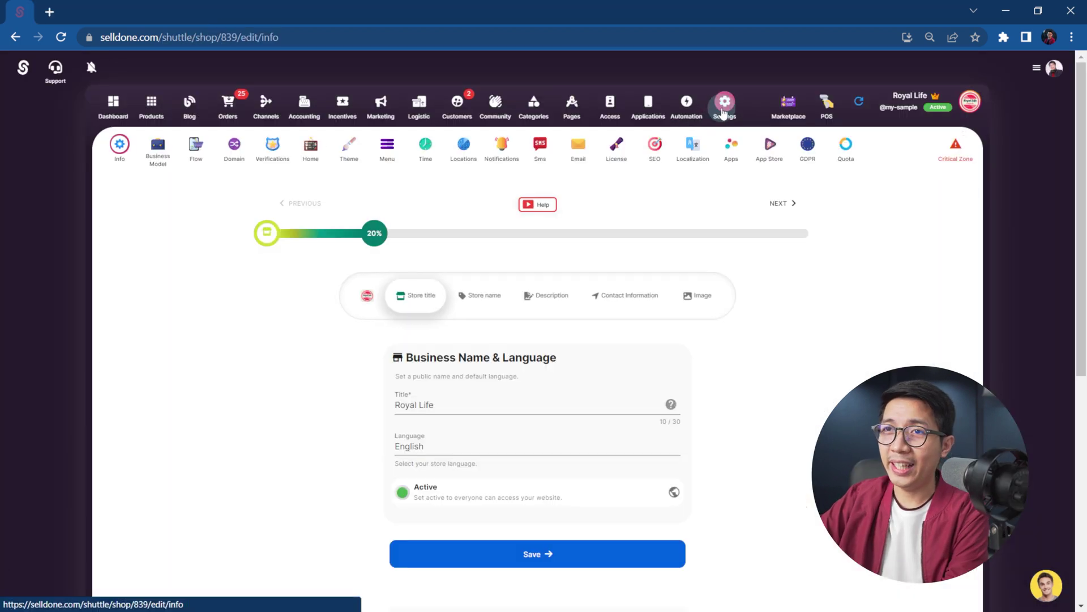
left_click(159, 149)
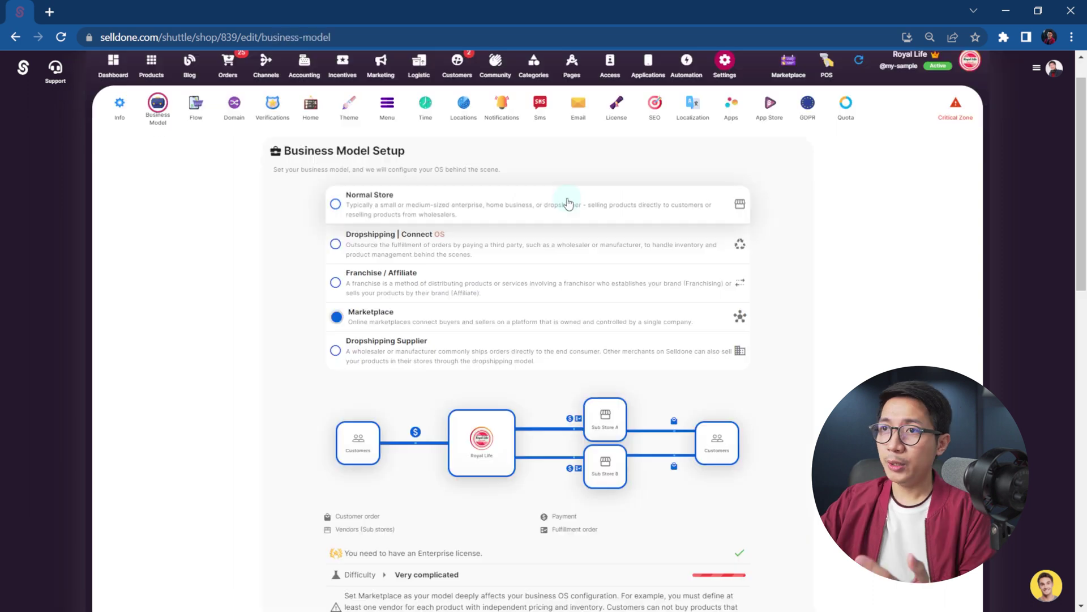
Preview the Dropshipping and Franchise / Affiliate business models, reselect Marketplace, and examine its license requirement and difficulty
left_click(557, 245)
left_click(540, 299)
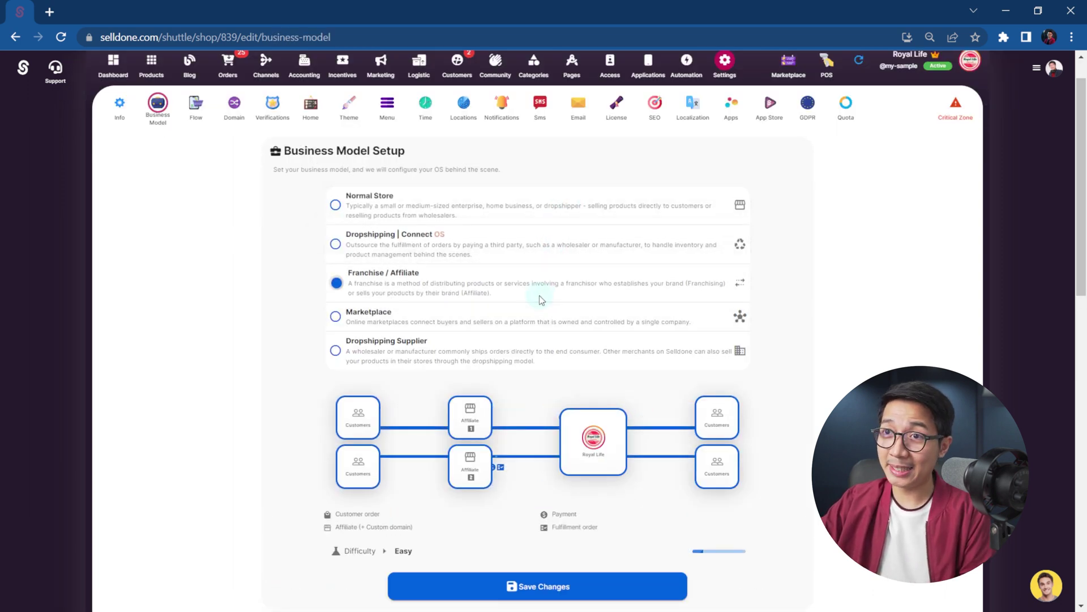
left_click(500, 320)
scroll(501, 320, "down", 2)
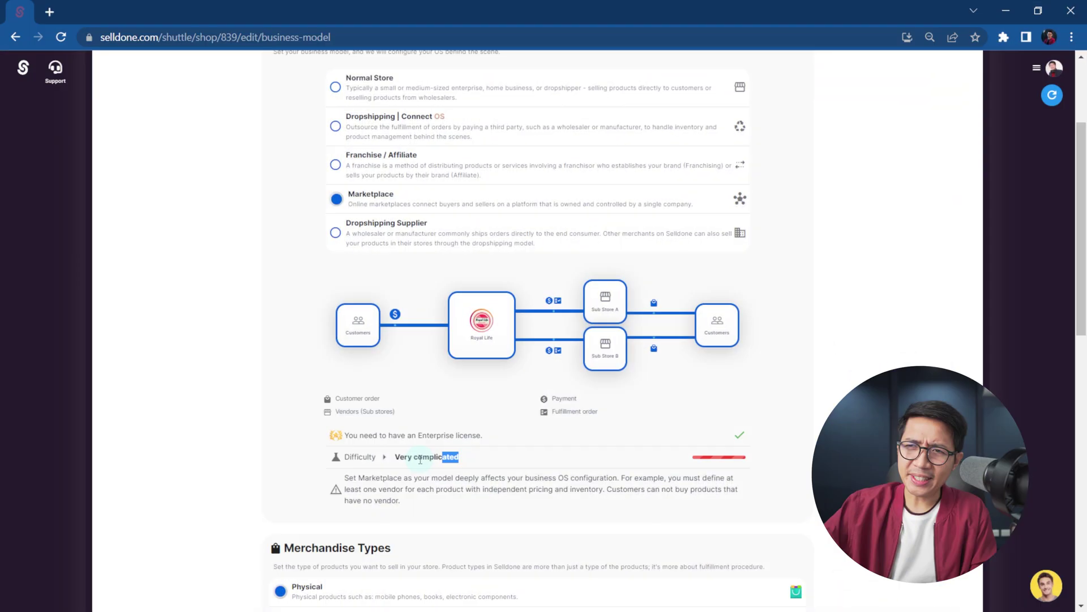
left_click_drag(420, 460, 466, 454)
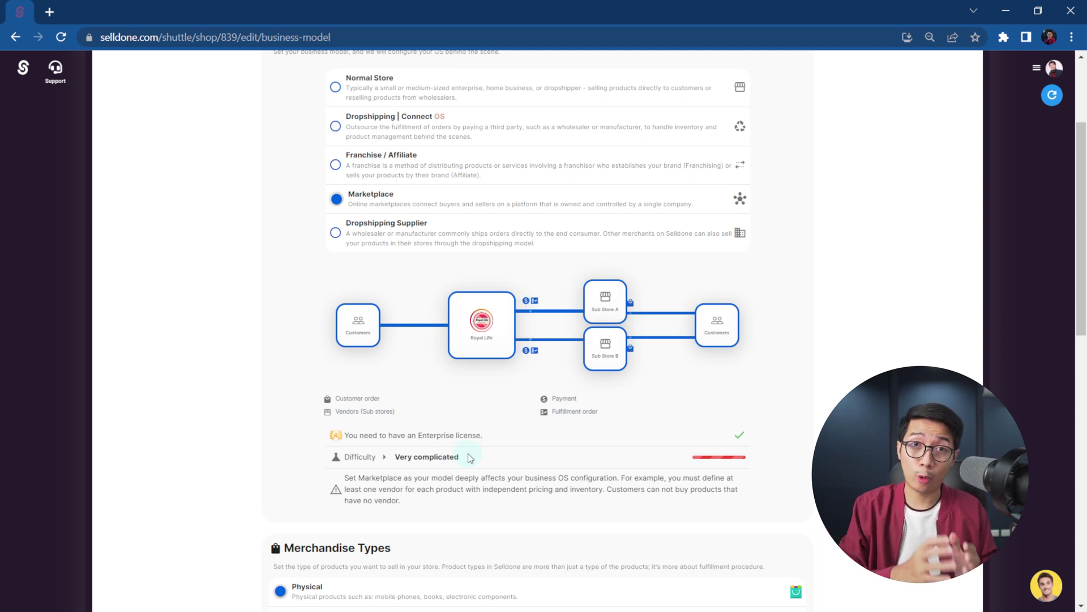
scroll(1081, 136, "up", 3)
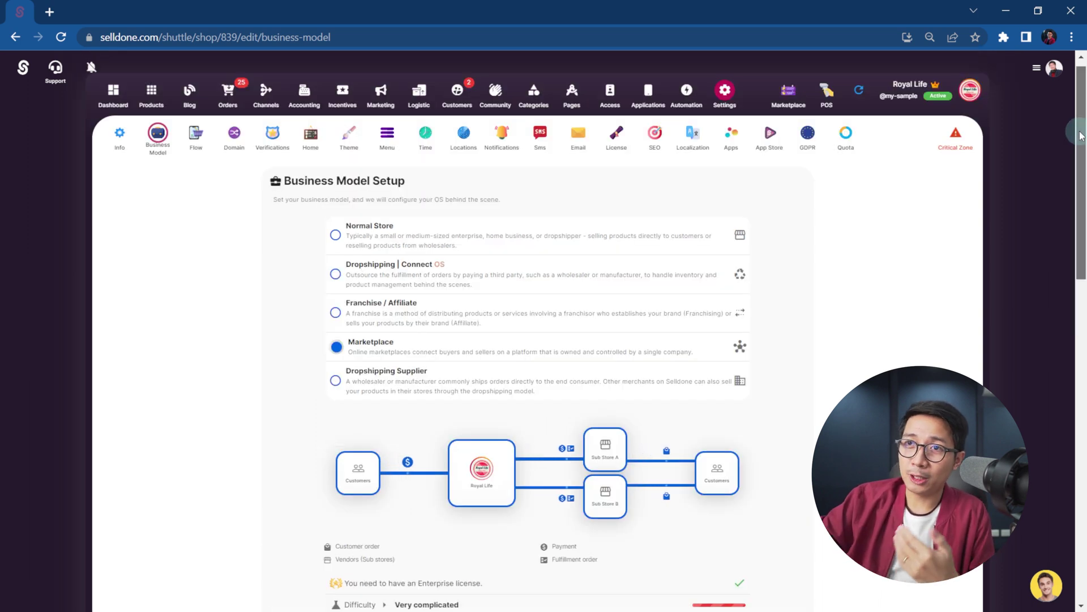
scroll(1082, 133, "up", 1)
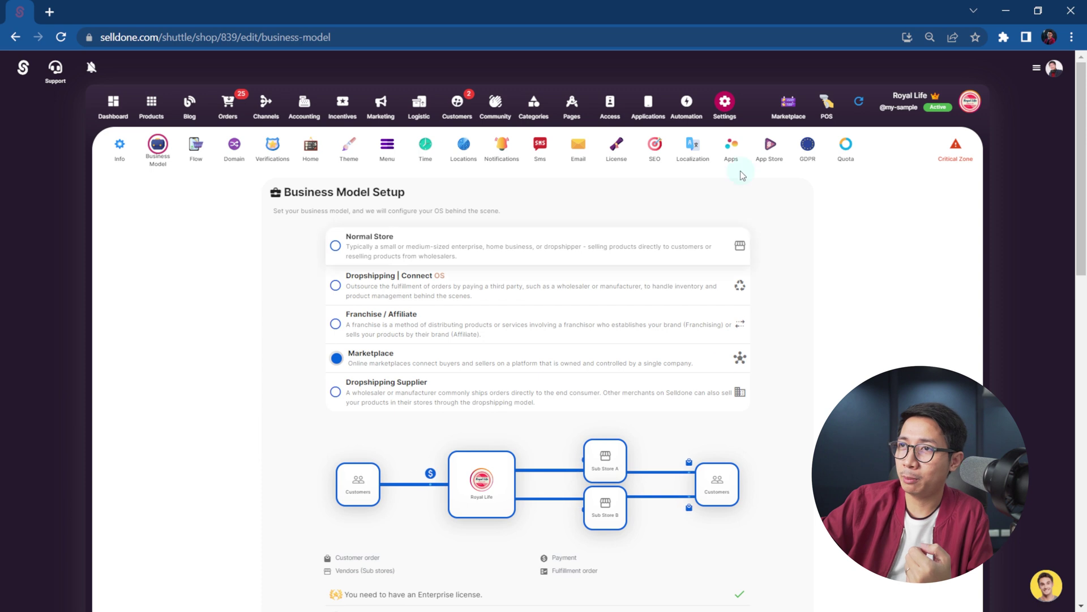
Open the first vendor in the marketplace's vendor list and assign the user matching the vendor's contact e-mail
left_click(787, 111)
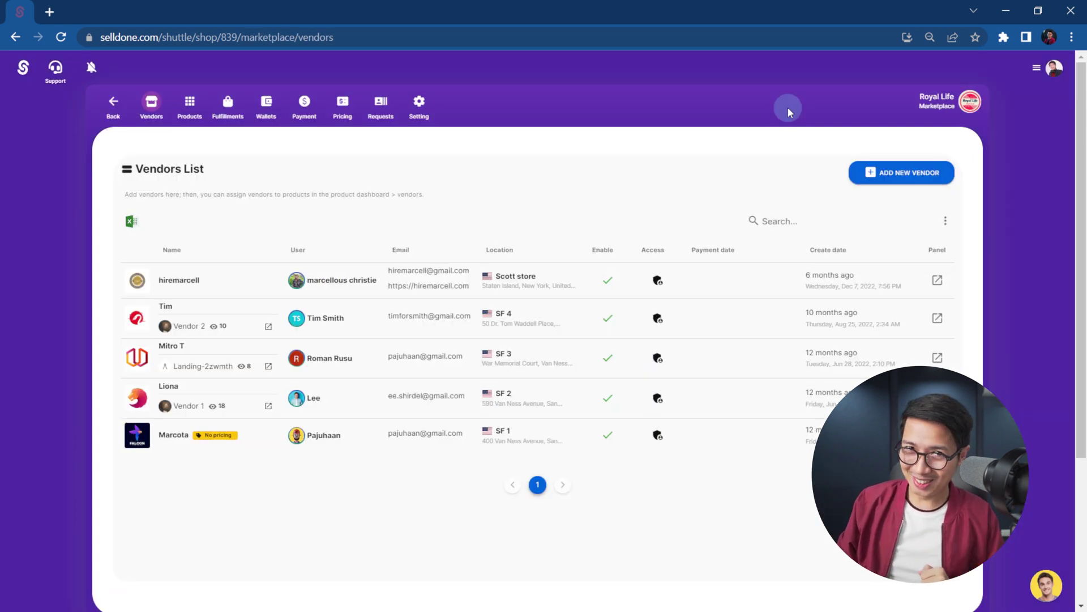
left_click(207, 285)
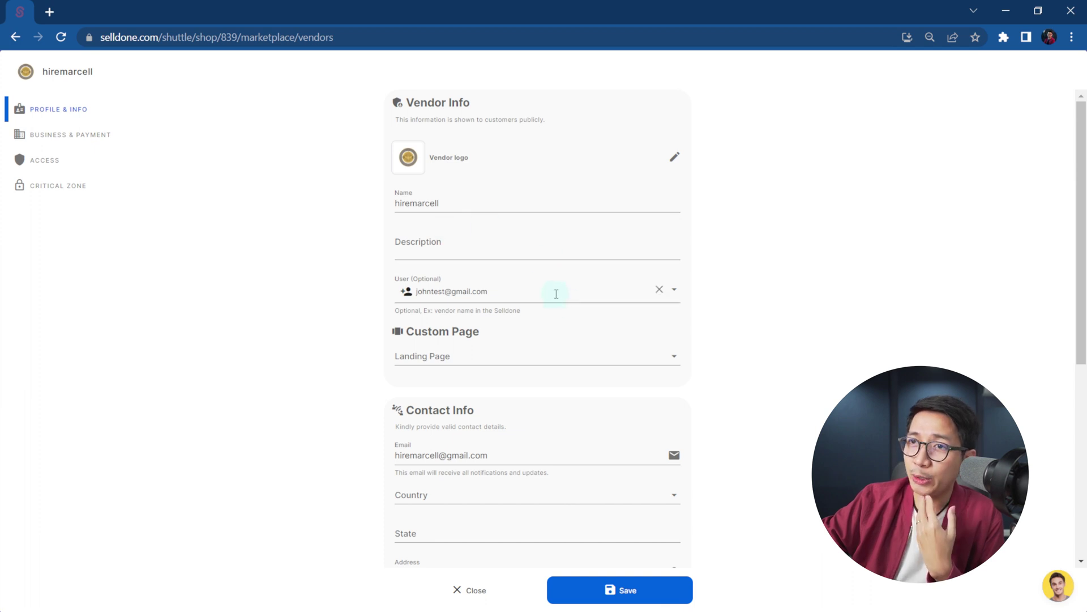
left_click_drag(490, 454, 343, 431)
key("ctrl+c")
left_click(439, 291)
key("ctrl+v")
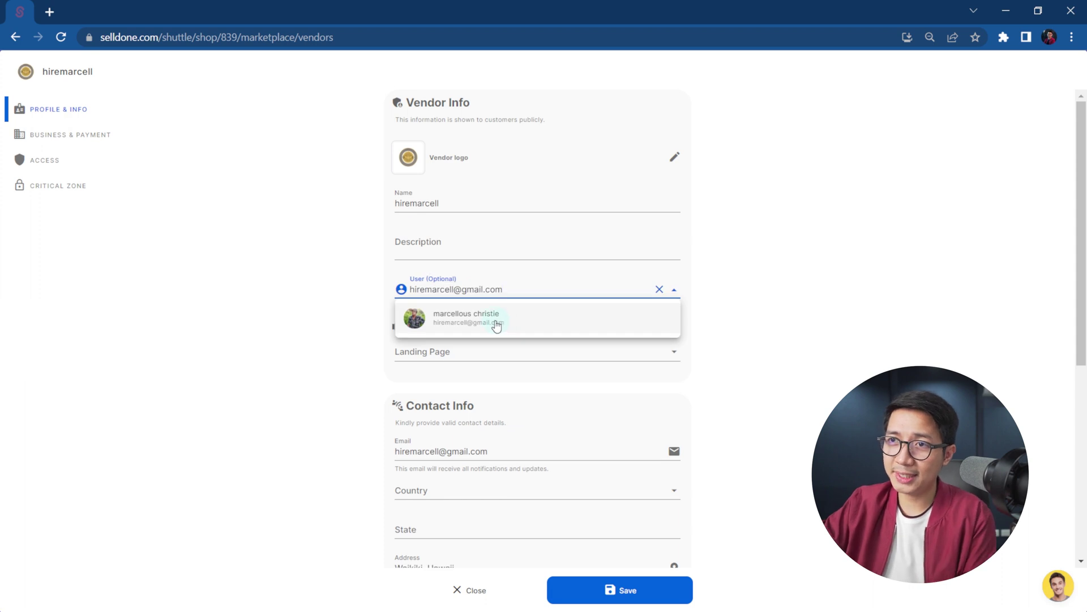
left_click(497, 325)
Confirm Scott store as the vendor's location profile
scroll(501, 397, "down", 5)
left_click(505, 442)
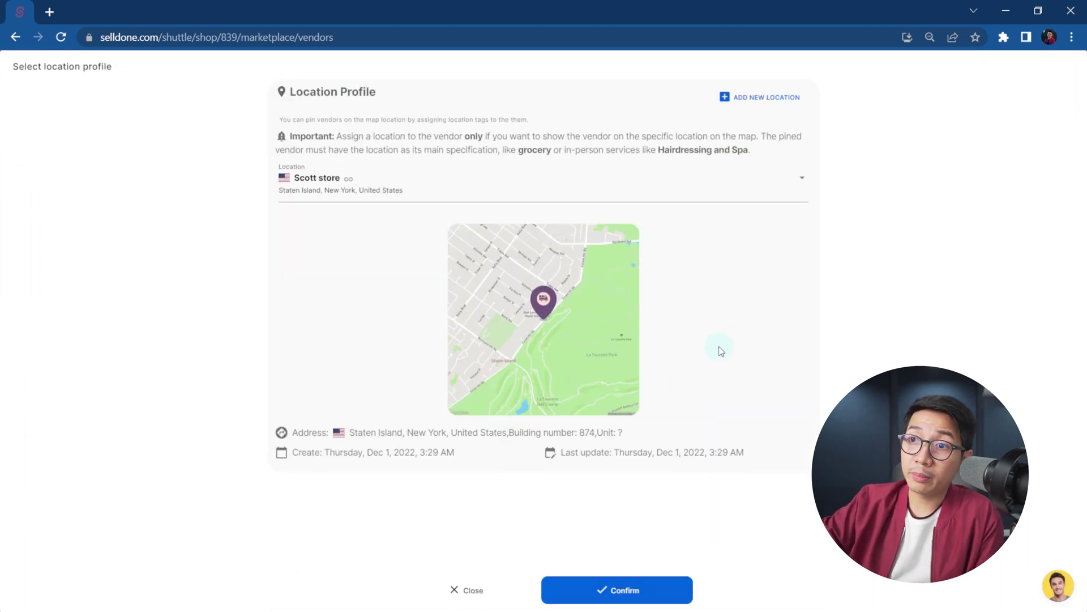
left_click(627, 578)
Review the vendor's payout information, default pricing models, access configuration and critical zone
scroll(651, 339, "down", 5)
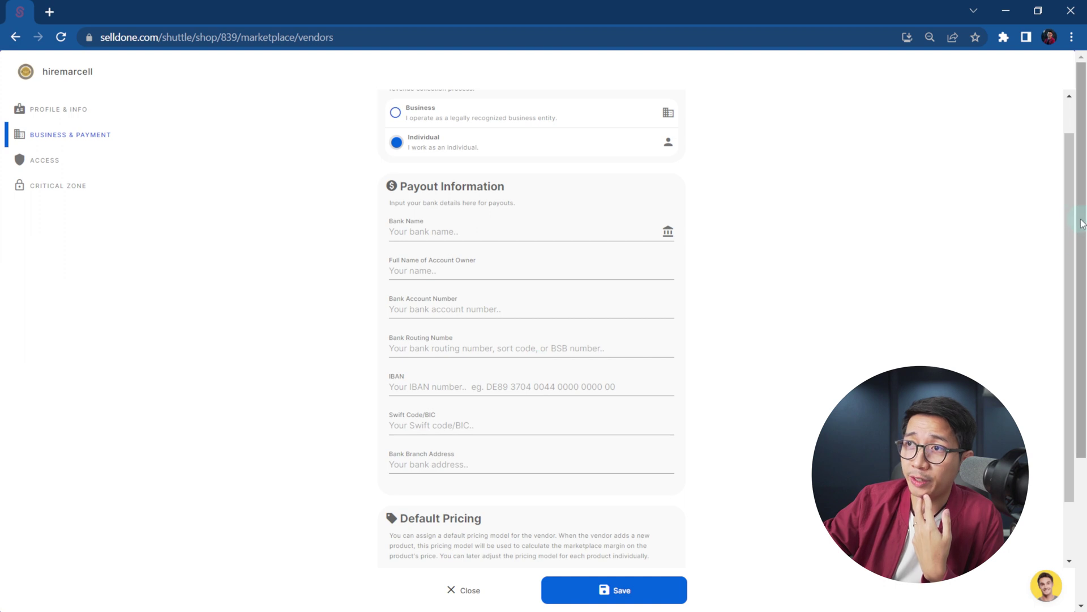
scroll(1070, 226, "down", 1)
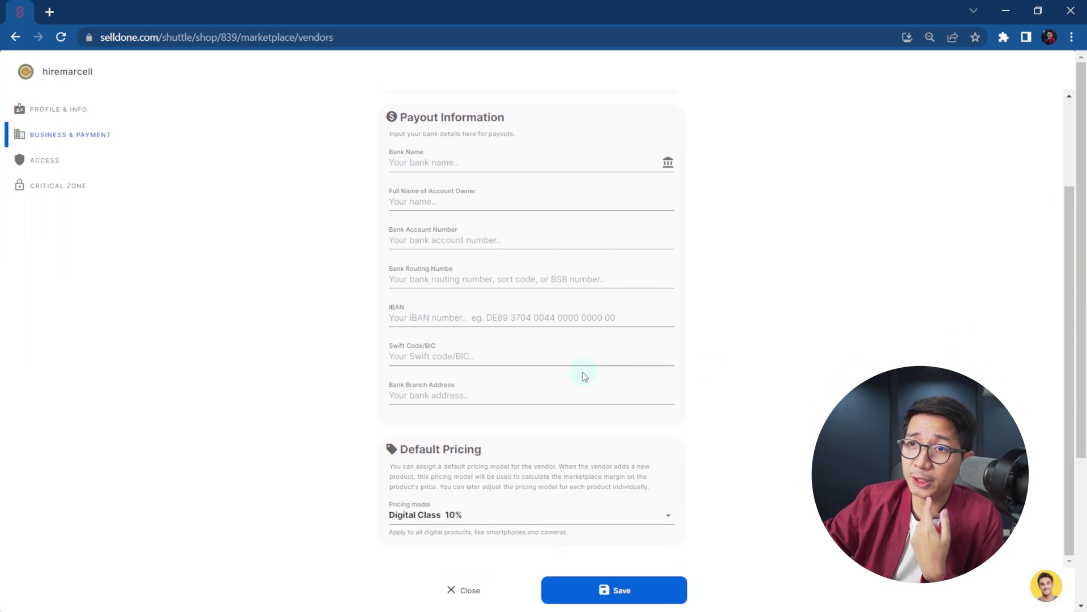
left_click(541, 513)
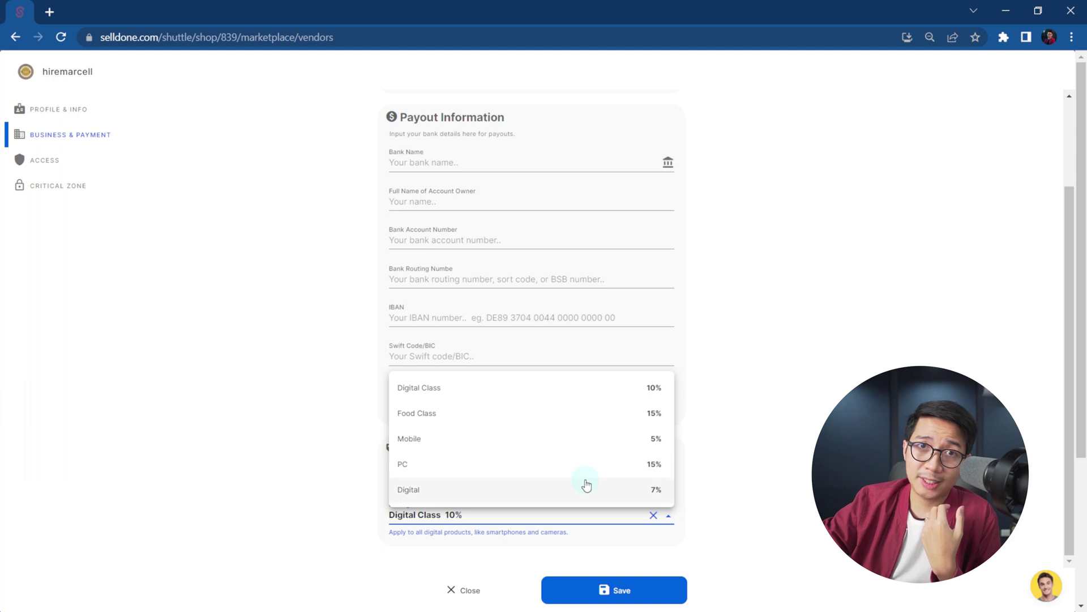
left_click(79, 164)
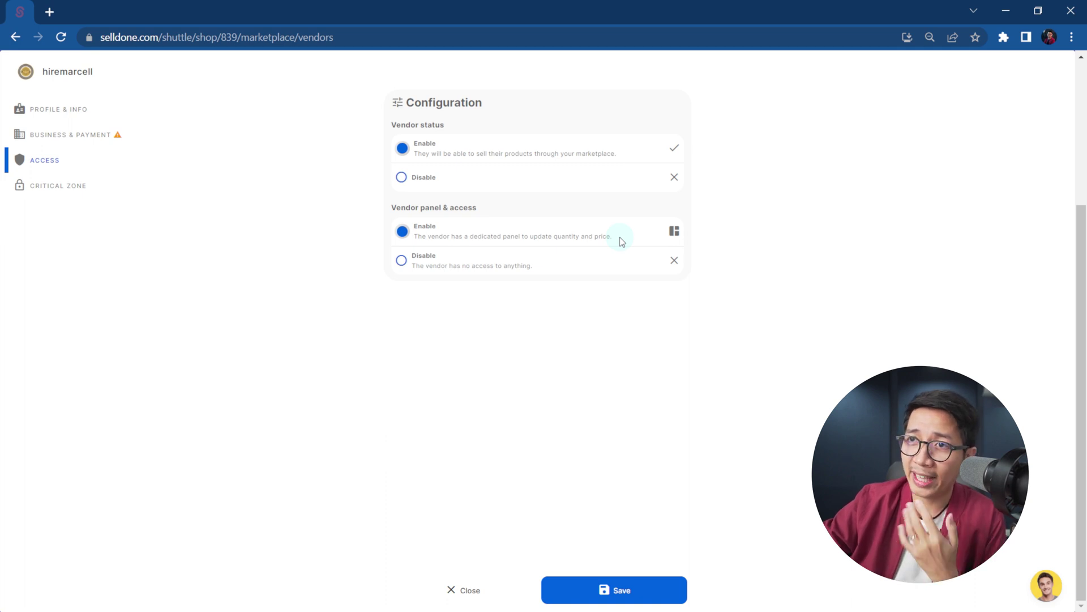
left_click(67, 193)
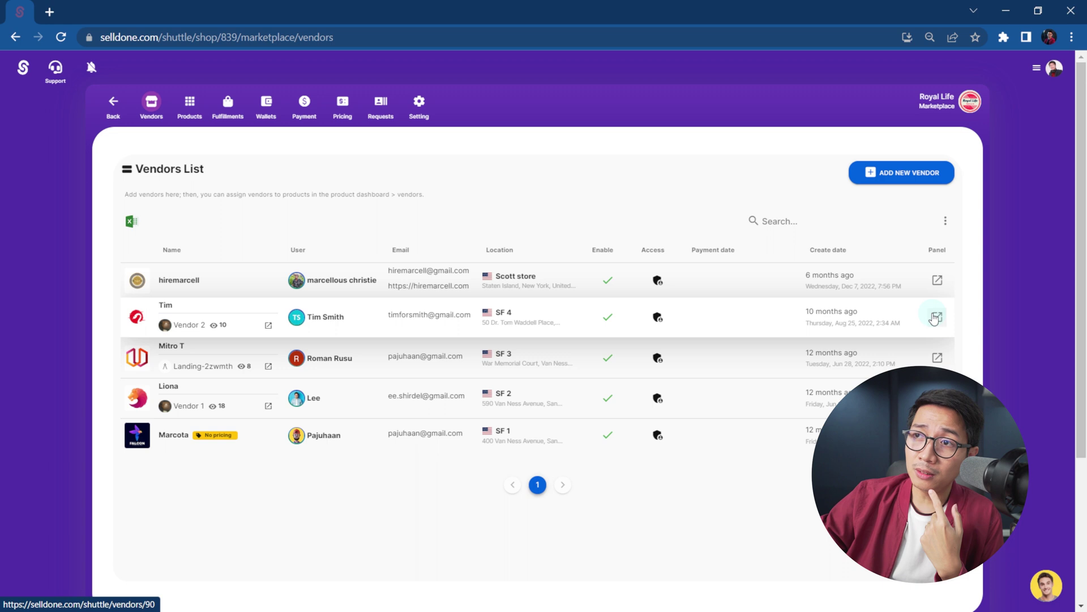
View the wallet balance, products and inventory in the second listed vendor's own panel
left_click(938, 279)
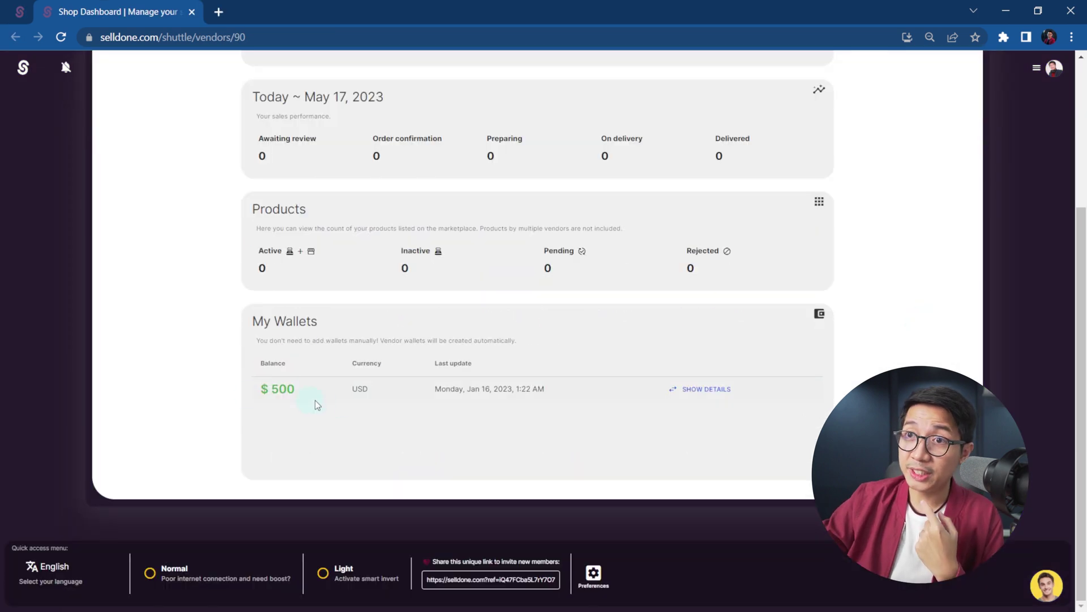
double_click(284, 389)
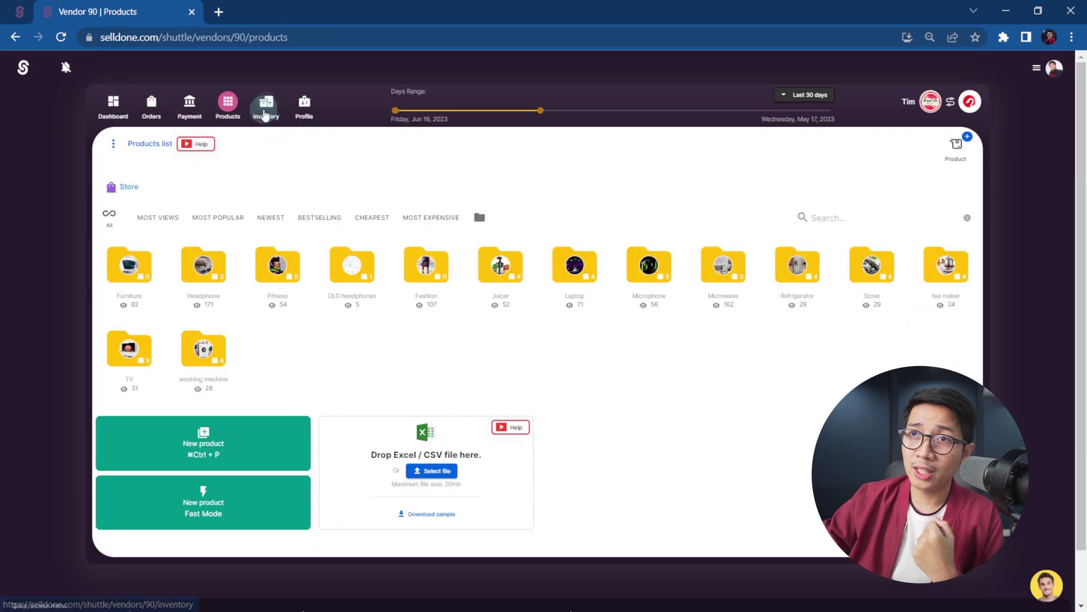
left_click(266, 102)
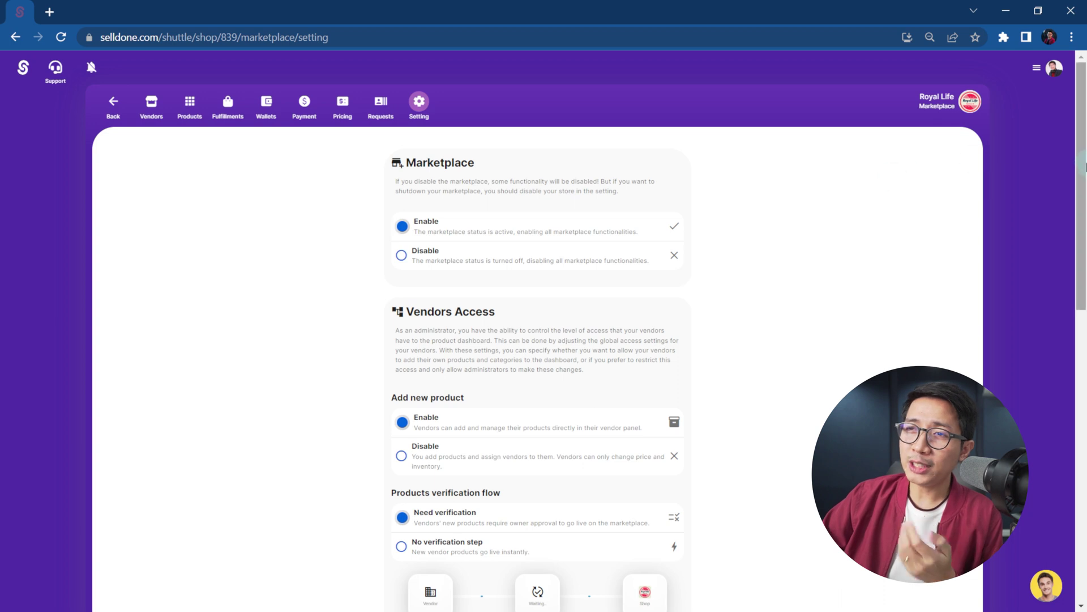
Examine the marketplace's vendor access settings, focusing on whether vendors may add new products
left_click_drag(1082, 166, 1082, 241)
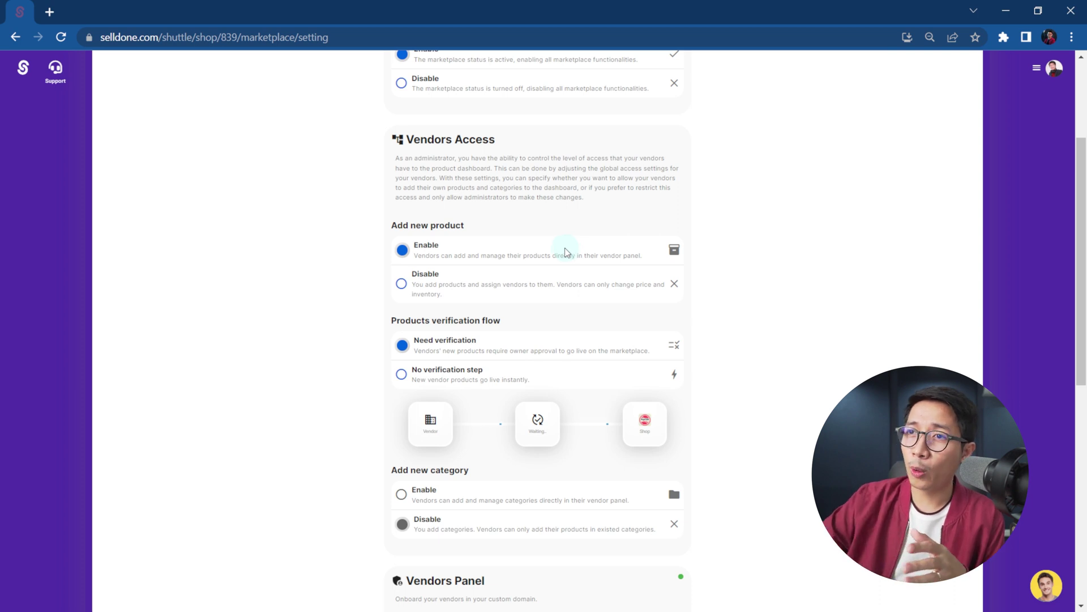
left_click(424, 292)
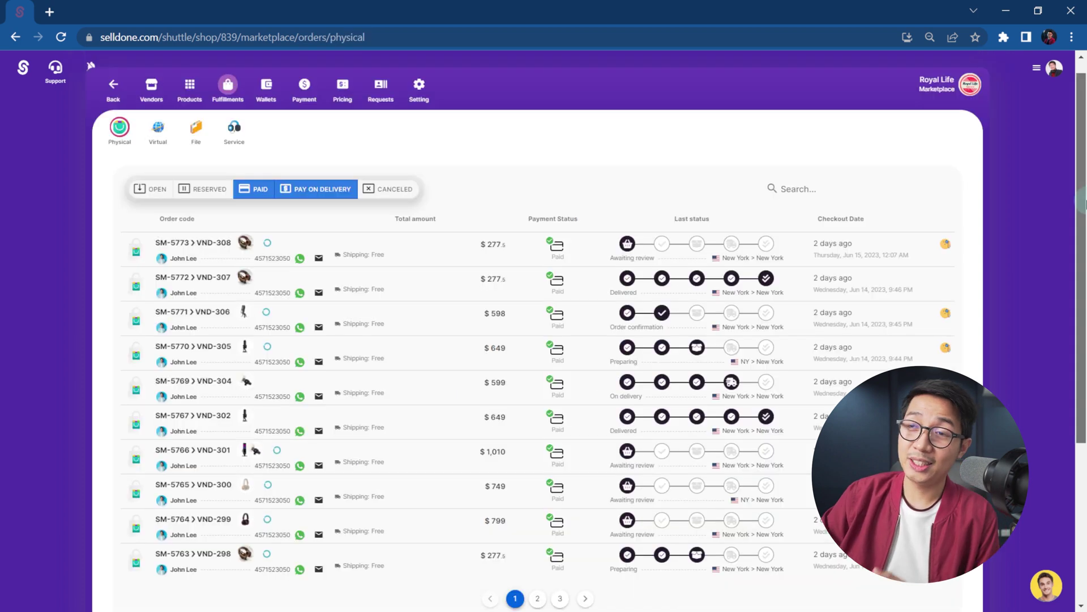
Review the marketplace's physical order fulfillments, including their payment and delivery status, and look through the virtual, file and service orders
scroll(1085, 243, "down", 2)
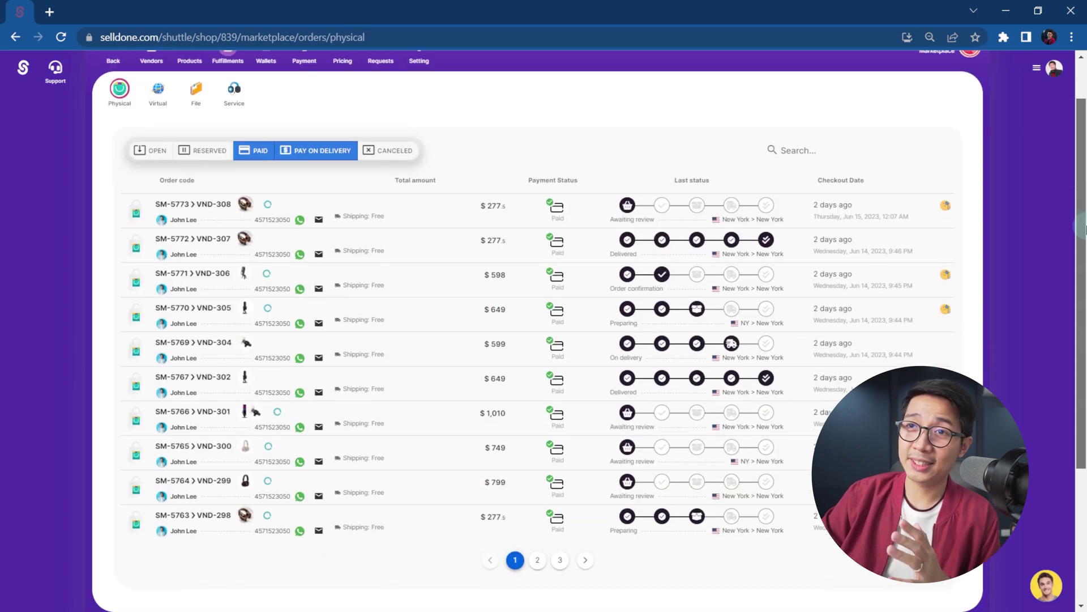
scroll(1085, 242, "down", 1)
scroll(1084, 247, "down", 1)
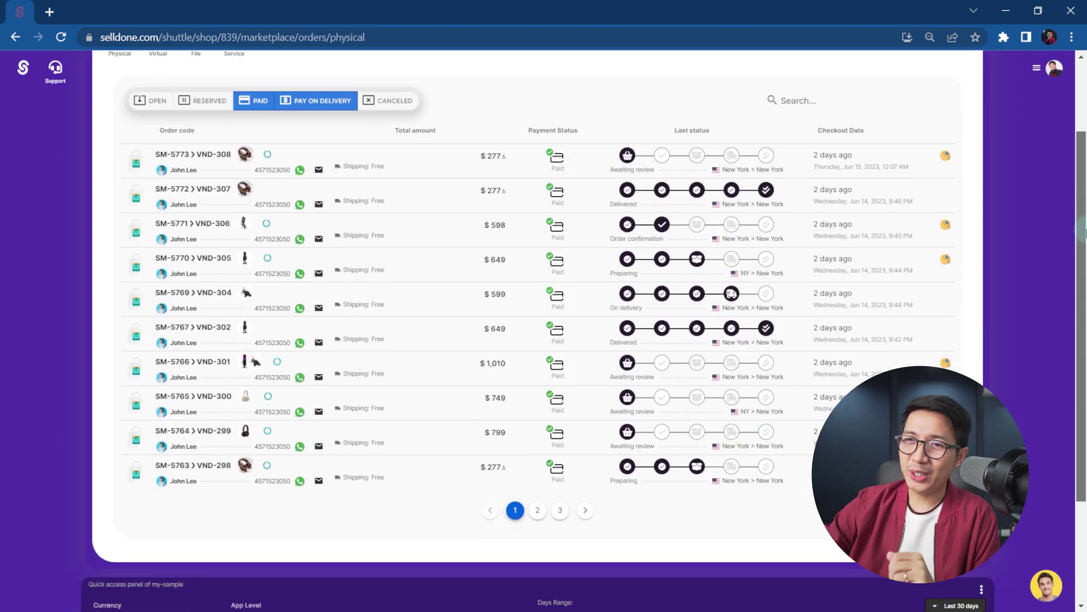
scroll(1085, 250, "down", 1)
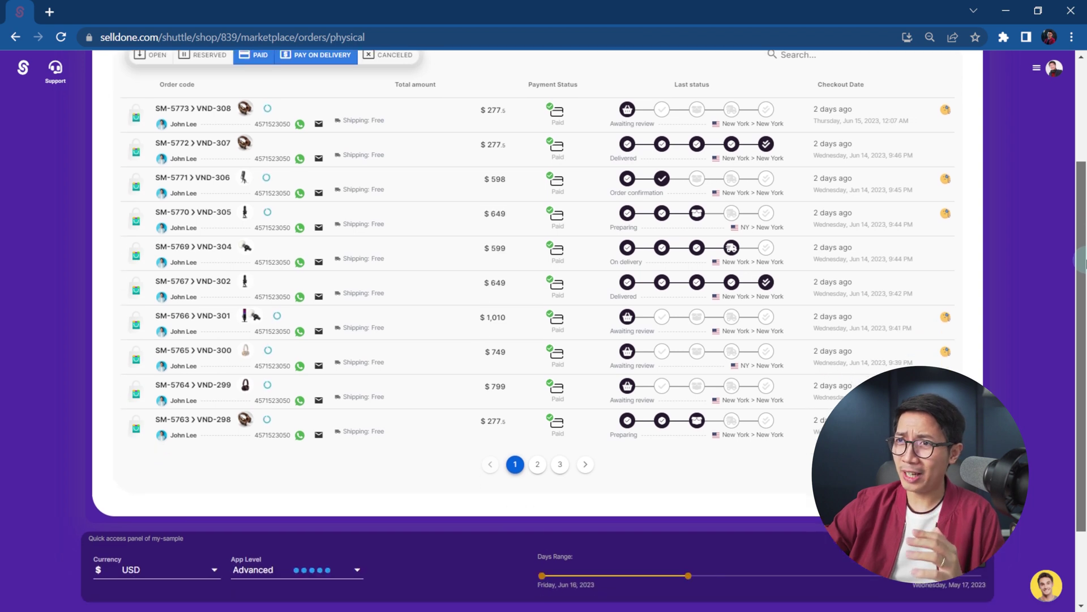
scroll(412, 166, "up", 3)
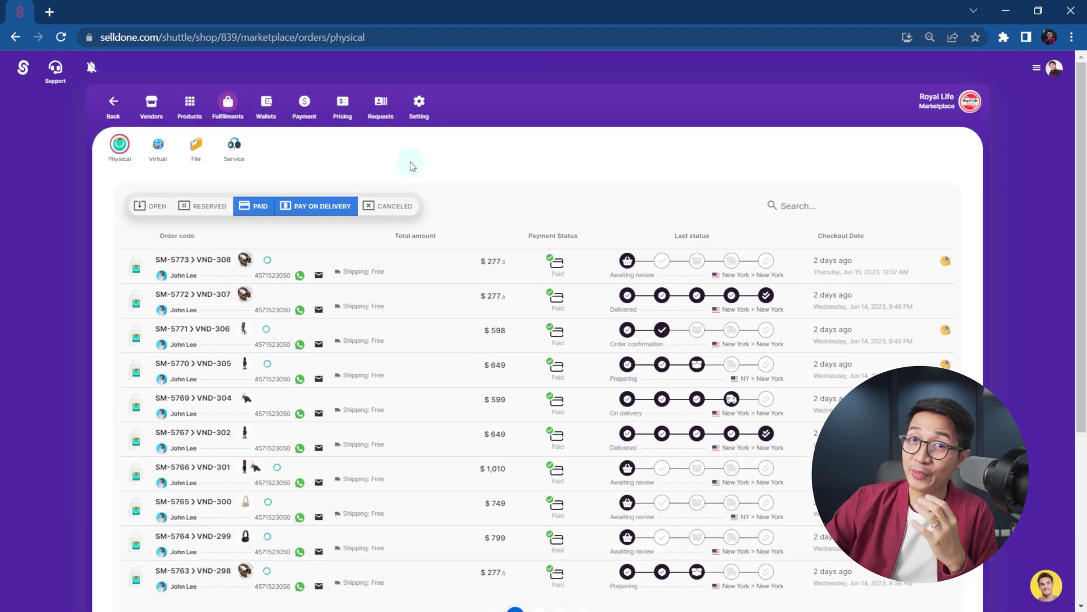
left_click(158, 144)
left_click(196, 144)
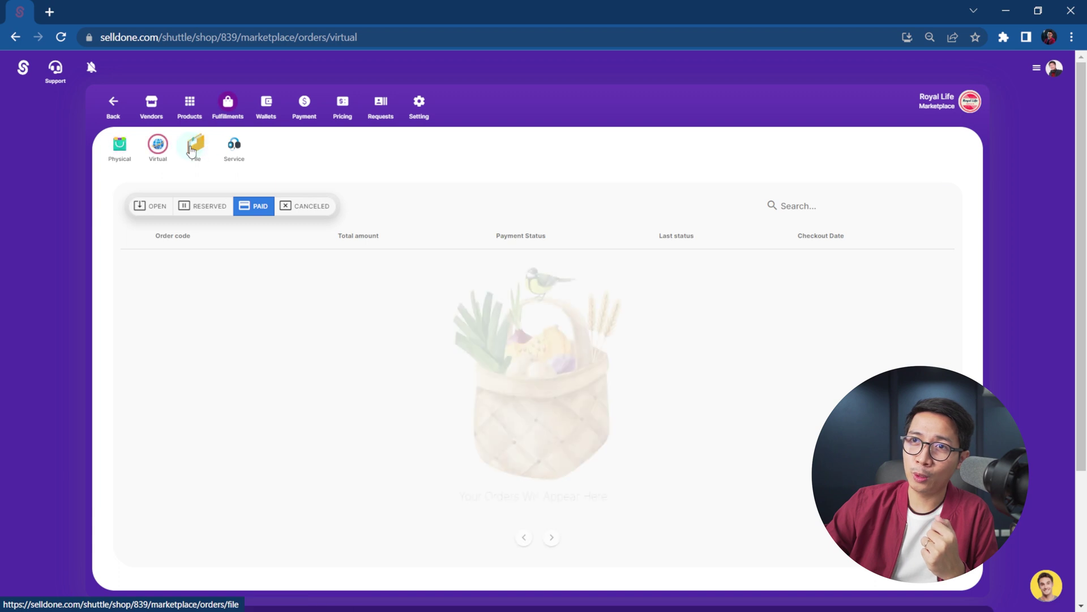
left_click(234, 146)
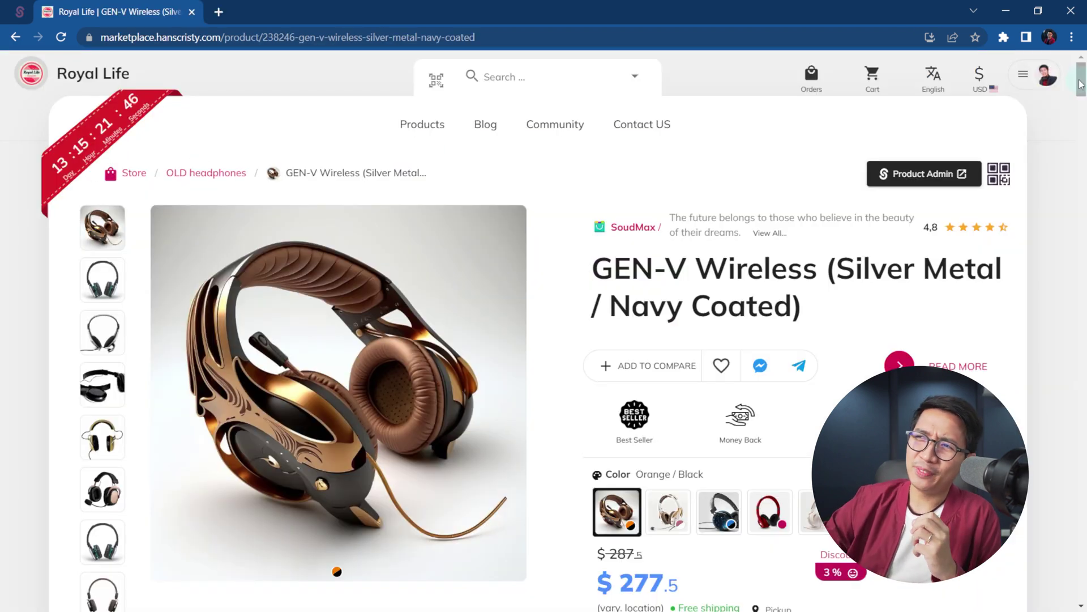
View the GEN-V Wireless product page in the storefront and switch through its colour variants, ending on Pink
mouse_move(1084, 84)
left_mouse_down()
mouse_move(1085, 98)
mouse_move(1084, 85)
left_mouse_up()
mouse_move(485, 300)
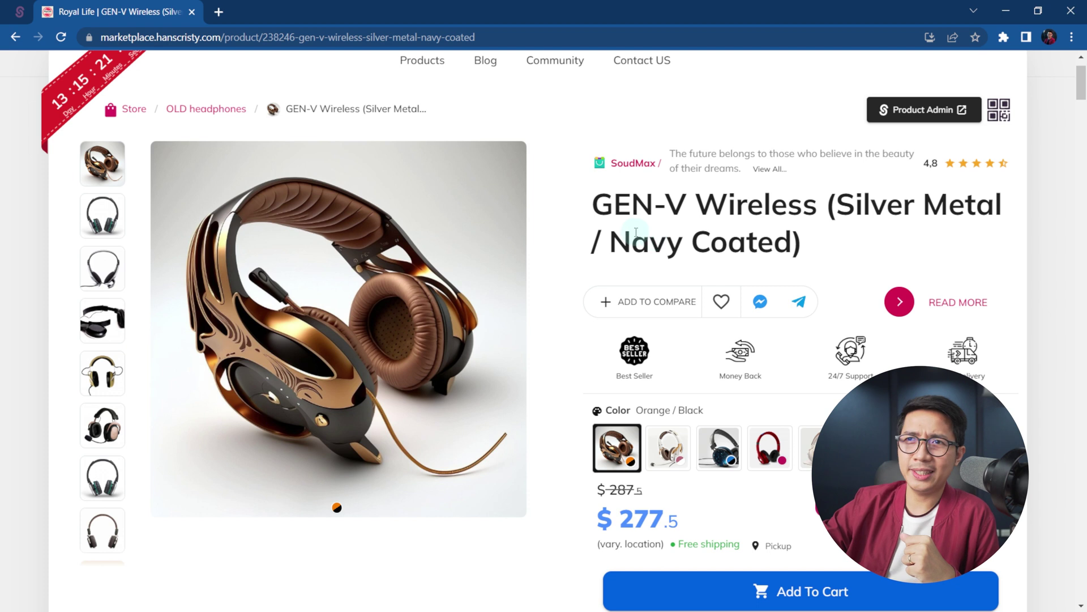
scroll(396, 163, "up", 1)
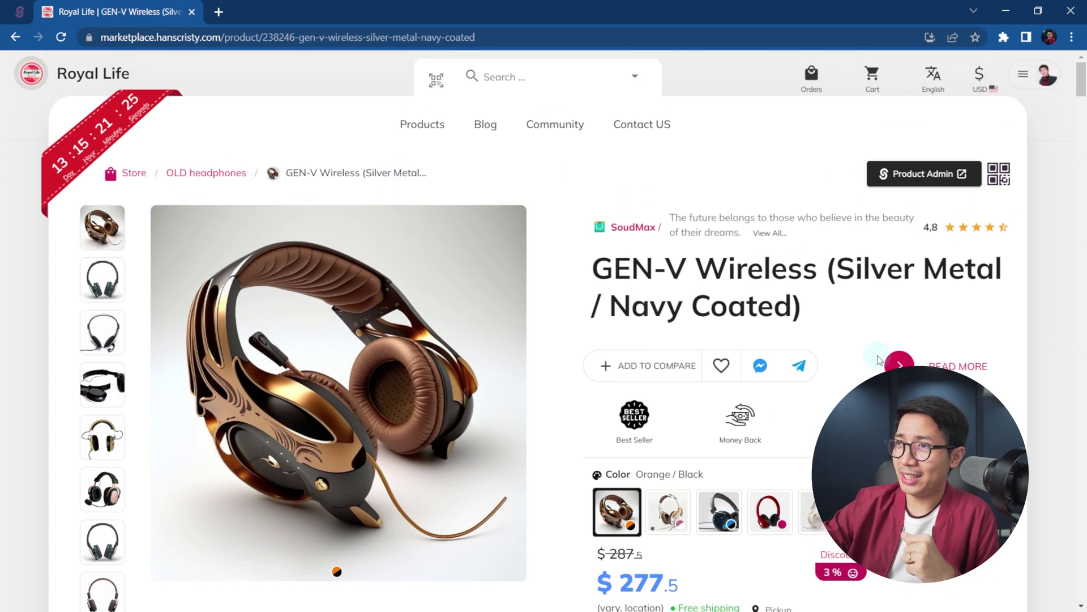
left_click(664, 515)
left_click(718, 513)
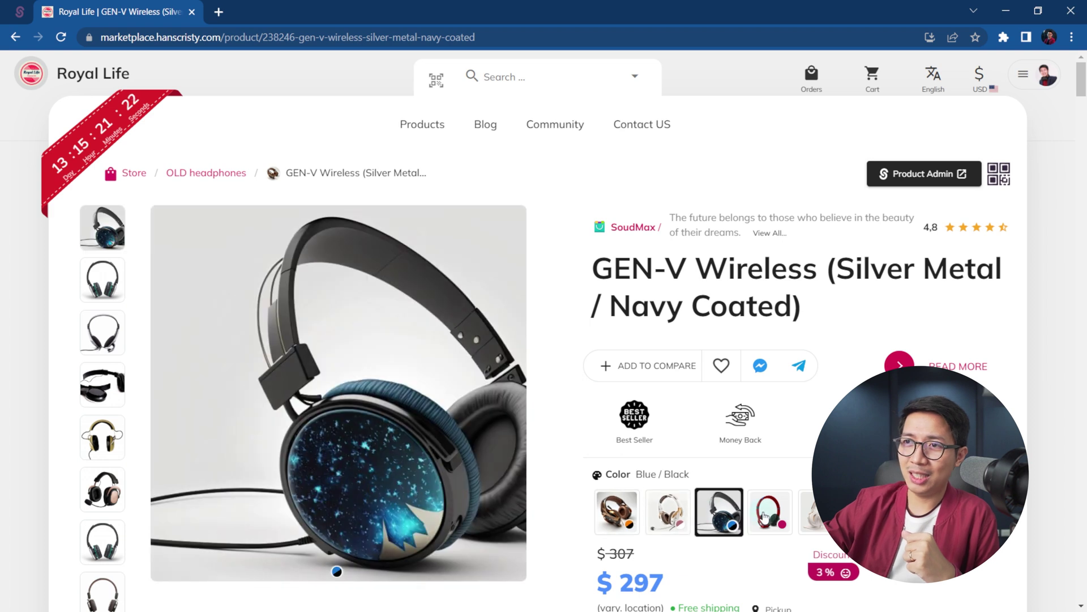
left_click(765, 515)
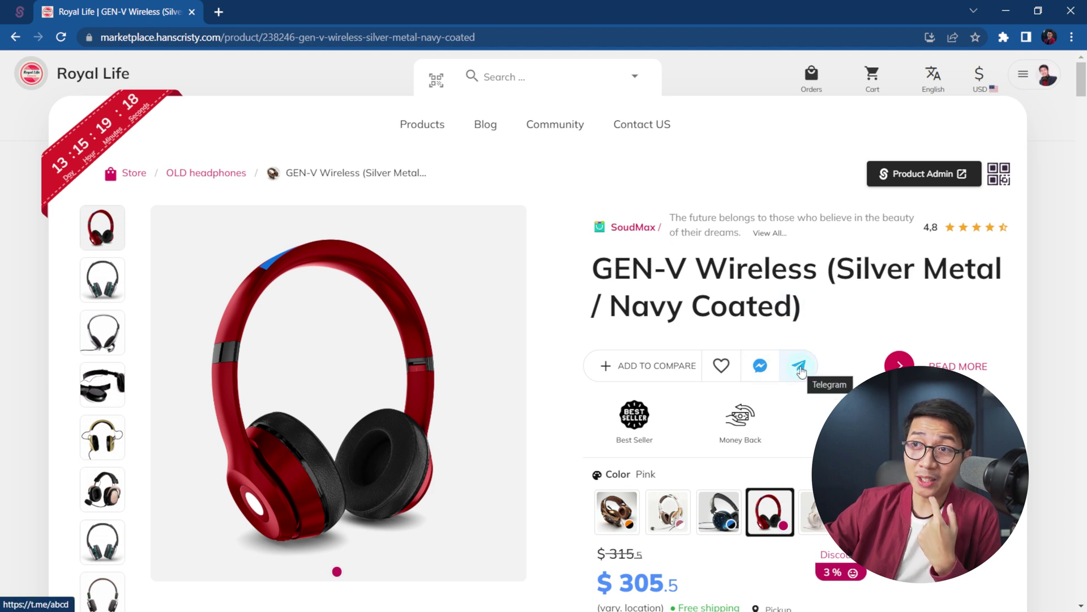
Select the second, third and fourth listed vendors in turn as the seller of the GEN-V Wireless headphones
scroll(824, 360, "down", 5)
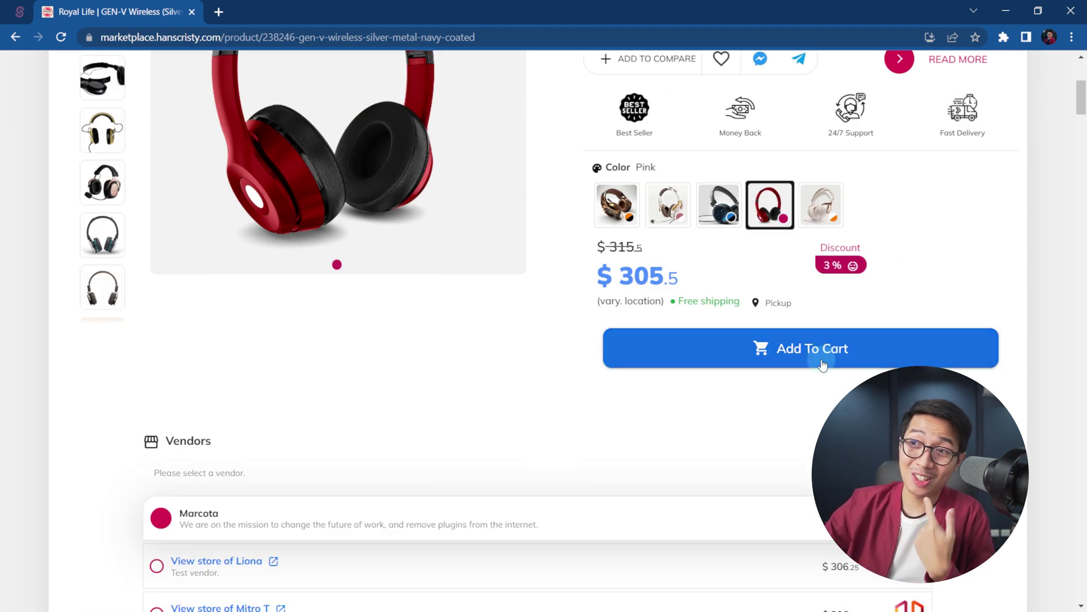
scroll(823, 364, "down", 5)
left_click(729, 265)
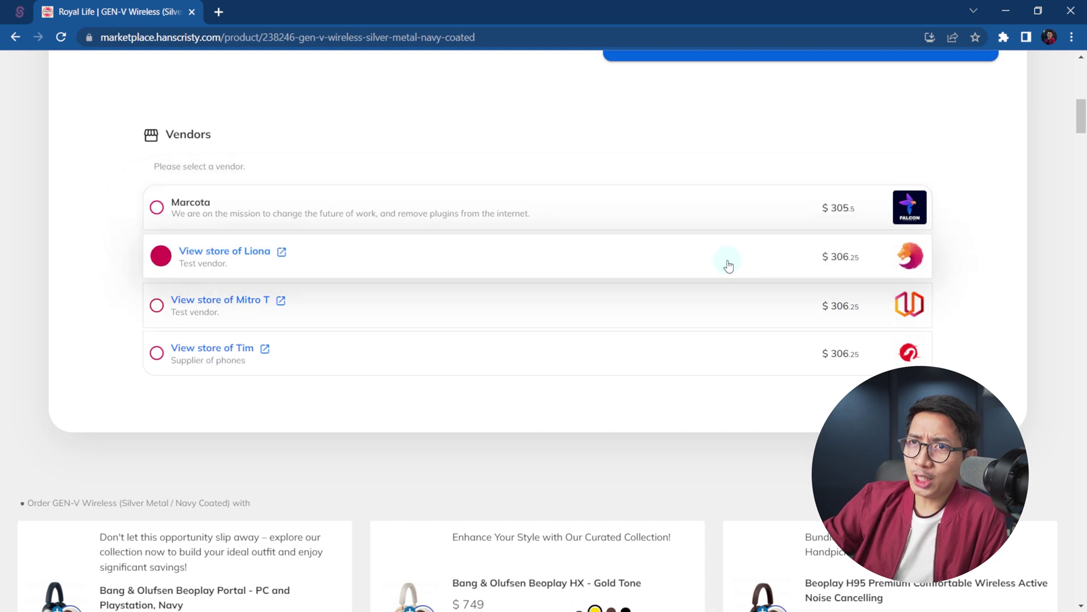
left_click(705, 314)
left_click(702, 362)
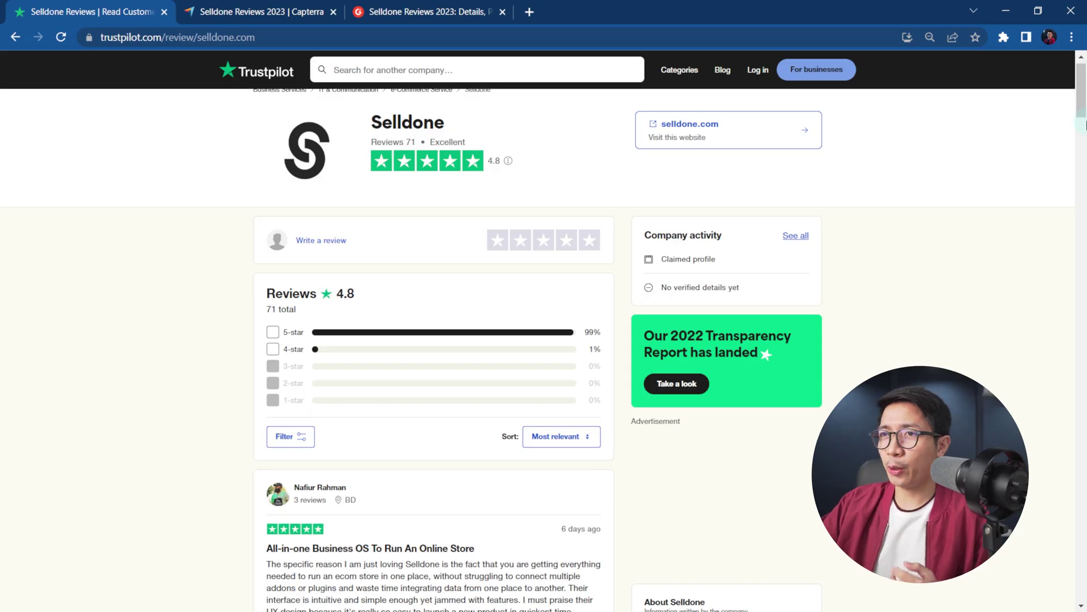
Examine Selldone's overall rating, star breakdown and individual customer reviews on Trustpilot
scroll(1084, 102, "down", 2)
scroll(1085, 102, "up", 2)
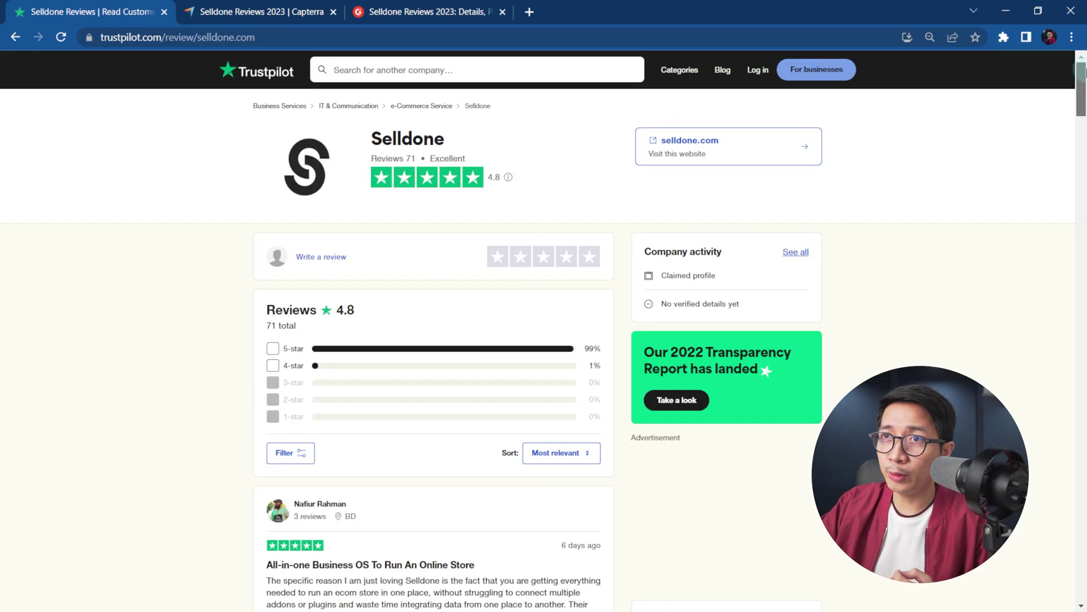
scroll(1082, 80, "down", 2)
scroll(1076, 114, "up", 1)
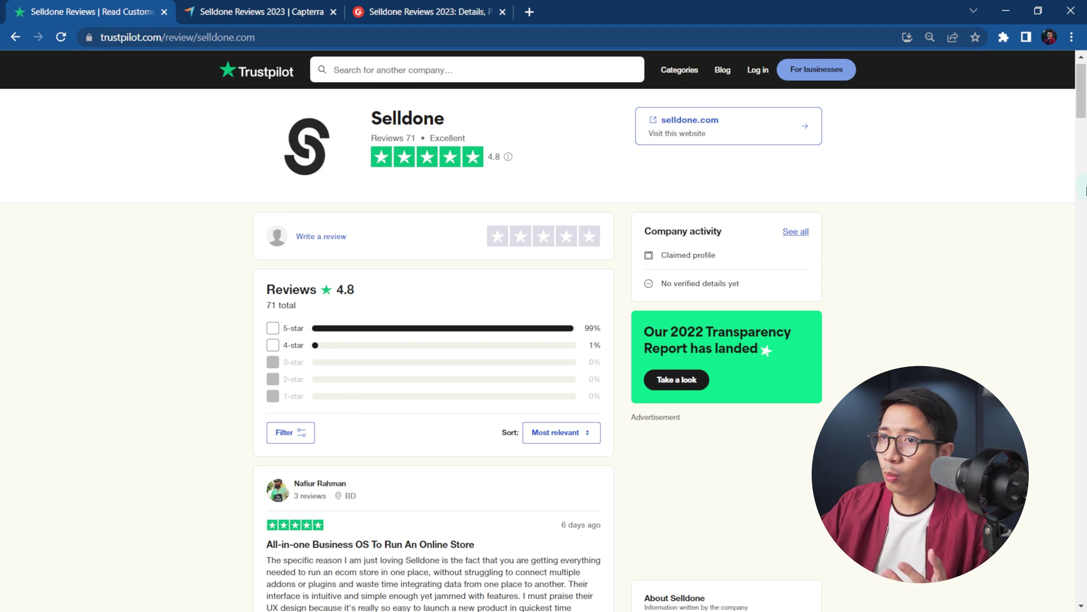
left_click_drag(1082, 105, 1086, 260)
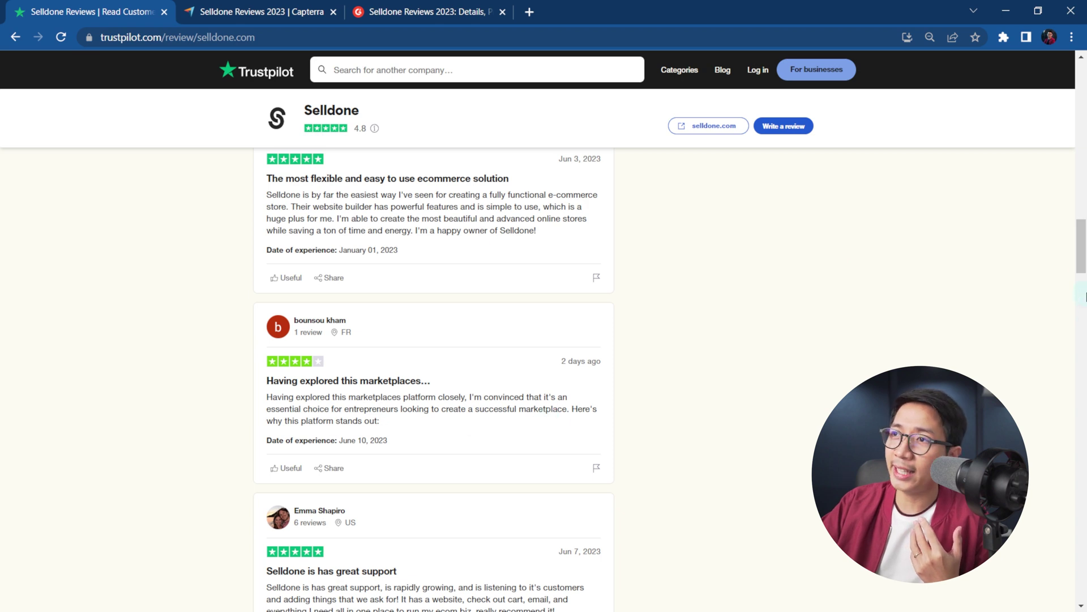
scroll(1086, 296, "down", 5)
Switch to the Capterra page and compare Selldone's ratings with its top alternatives, including the pros and cons
key("ctrl+Tab")
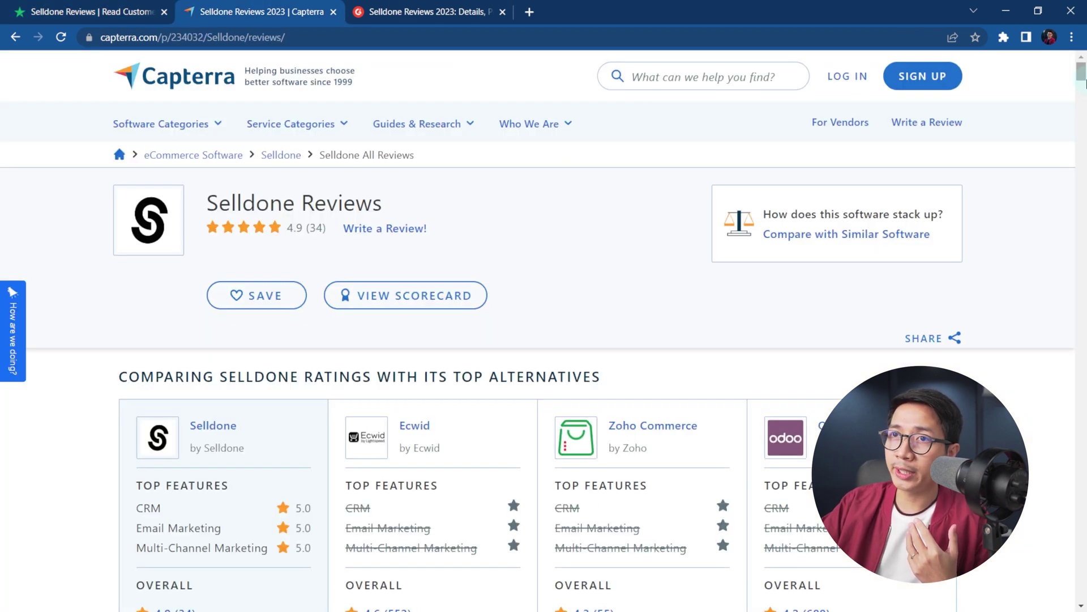
scroll(647, 316, "down", 4)
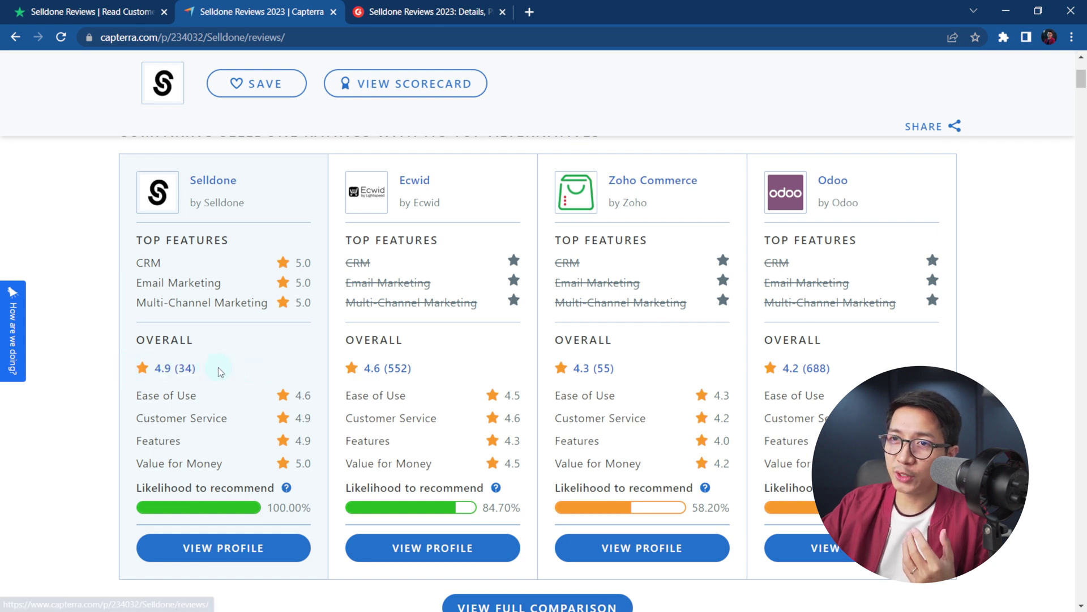
left_click(187, 371)
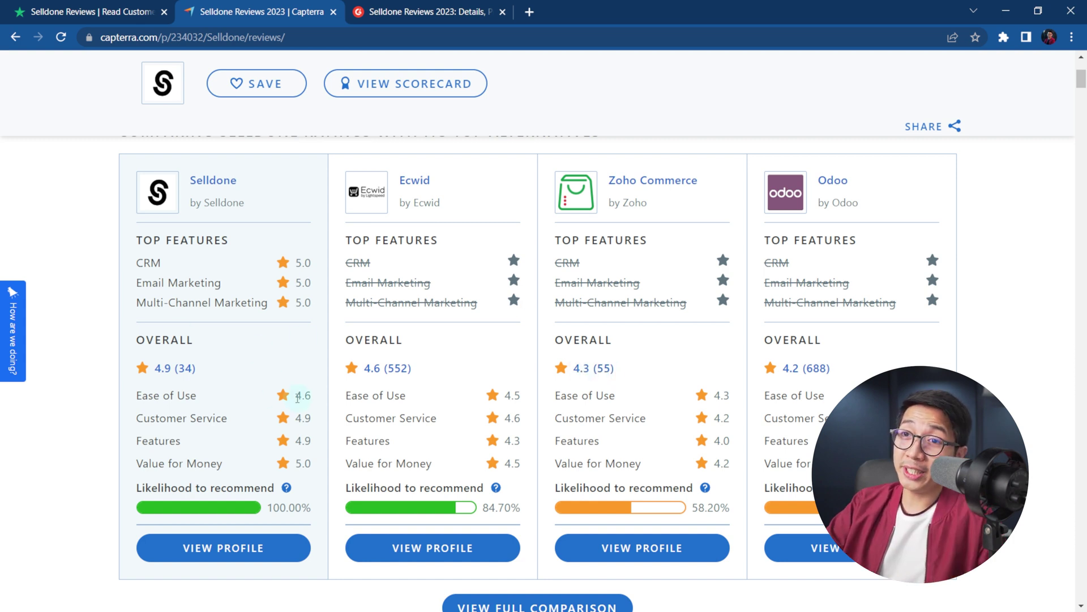
scroll(285, 453, "down", 1)
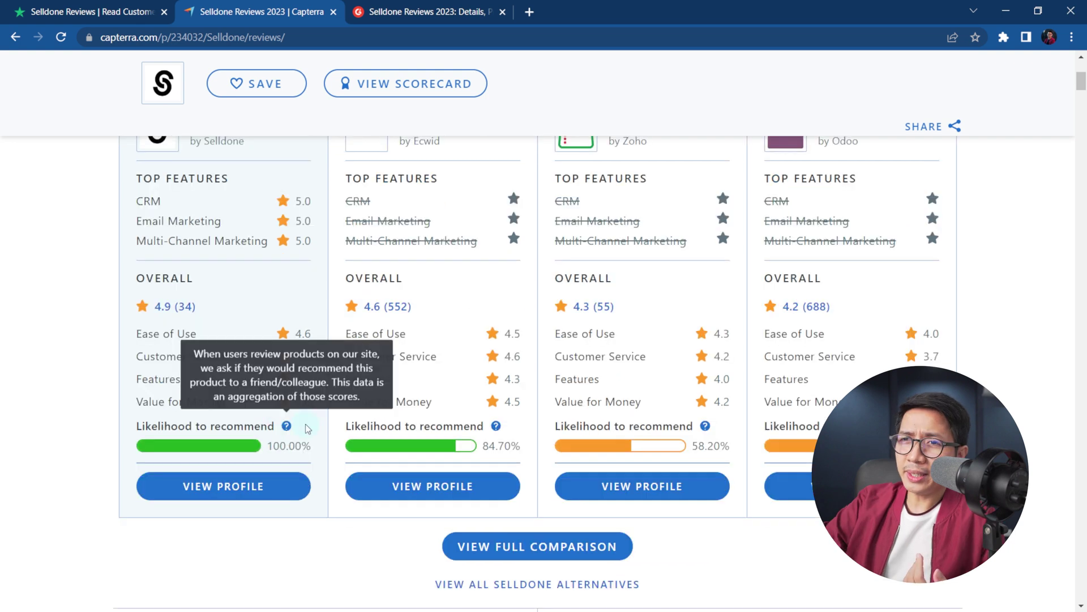
left_click_drag(1082, 81, 1083, 89)
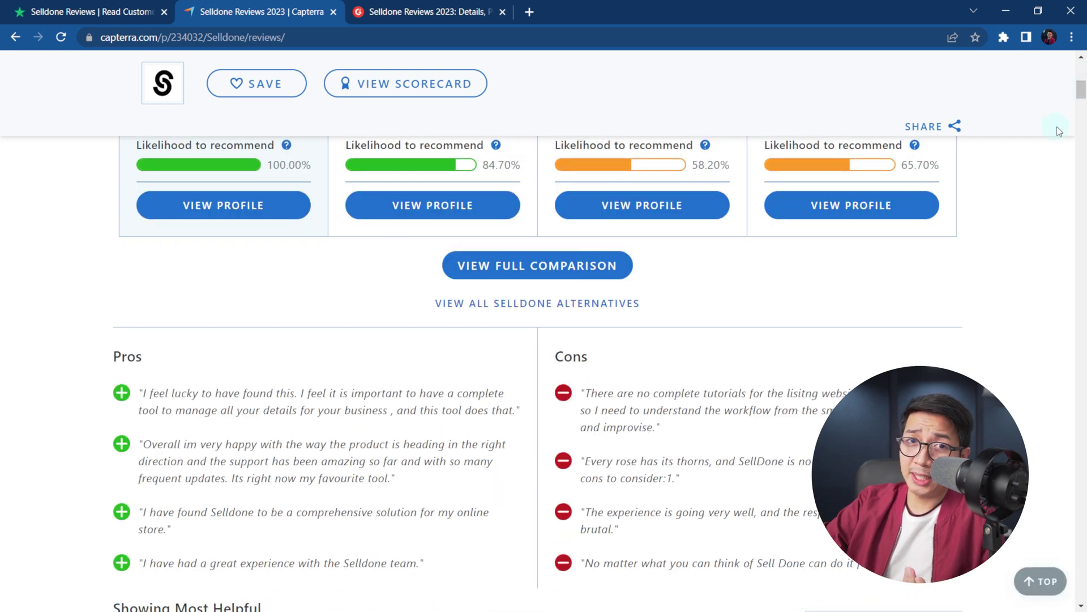
Switch to the G2 page and examine Selldone's overview, user ratings and overall review score
key("ctrl+Tab")
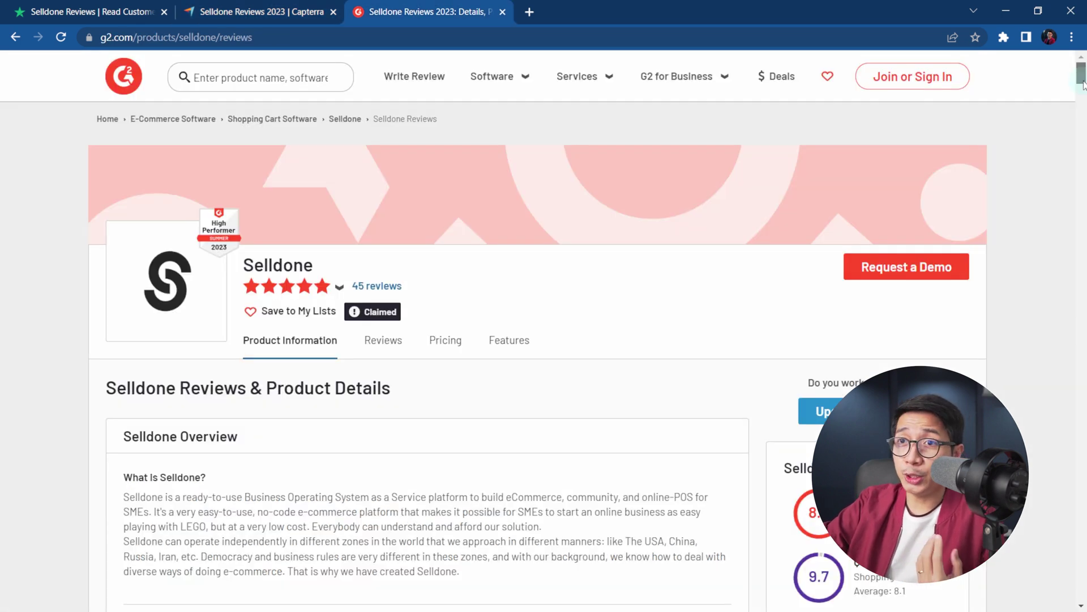
left_click_drag(1083, 84, 1084, 96)
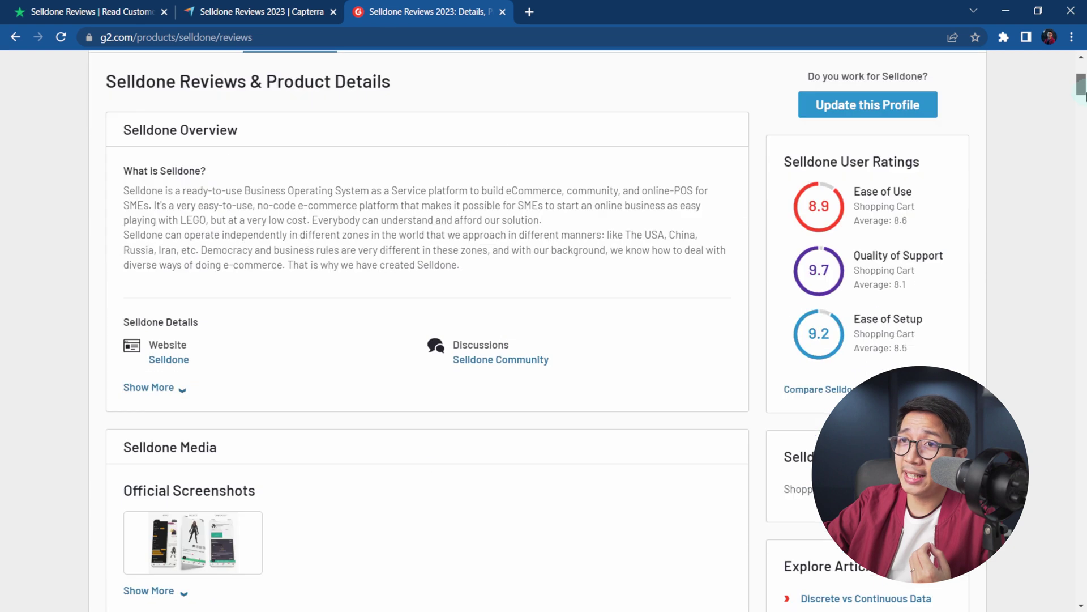
scroll(188, 283, "down", 11)
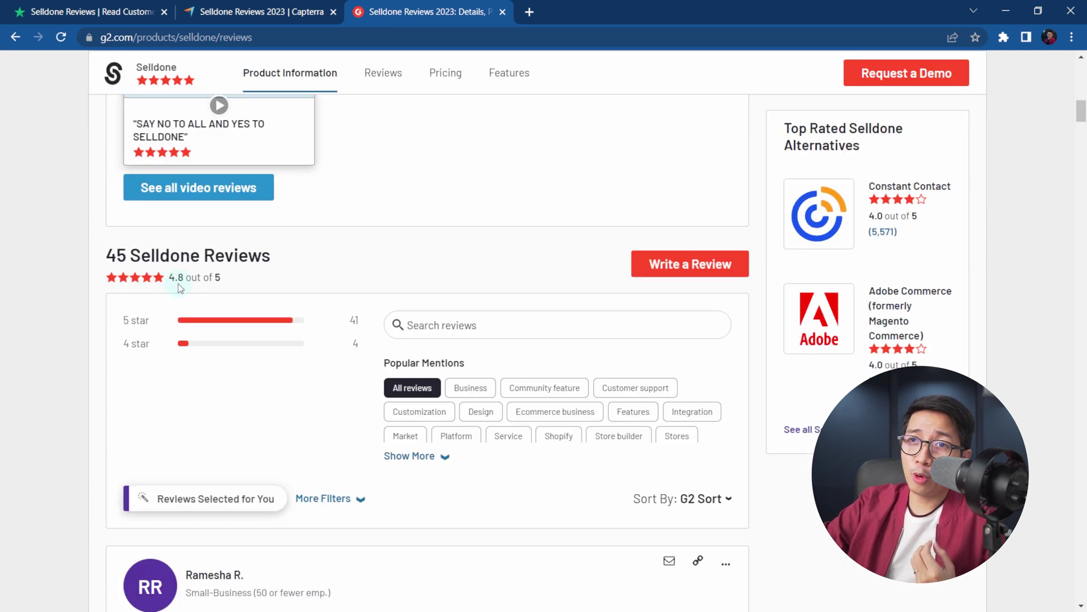